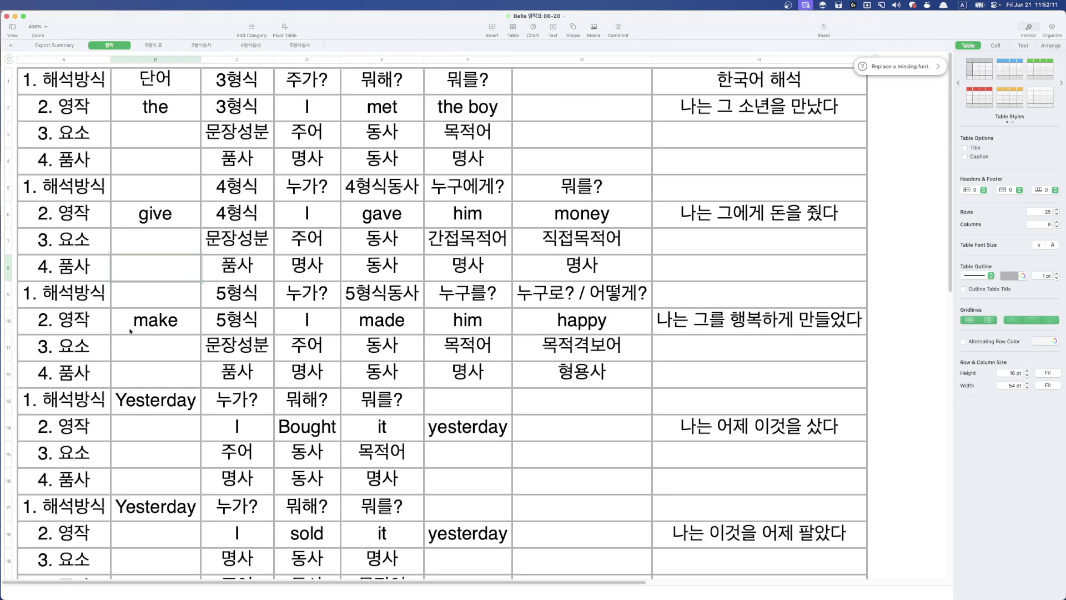
Examine the existing sentence blocks and their row labels down to the last block in rows 17 to 20.
scroll(150, 314, "down", 5)
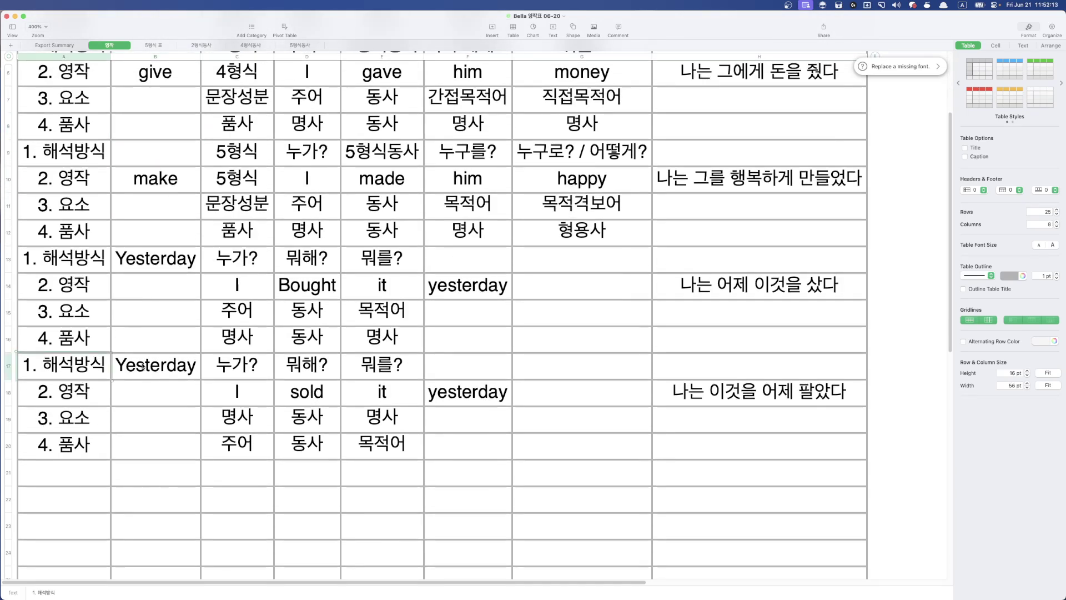
left_click(172, 266)
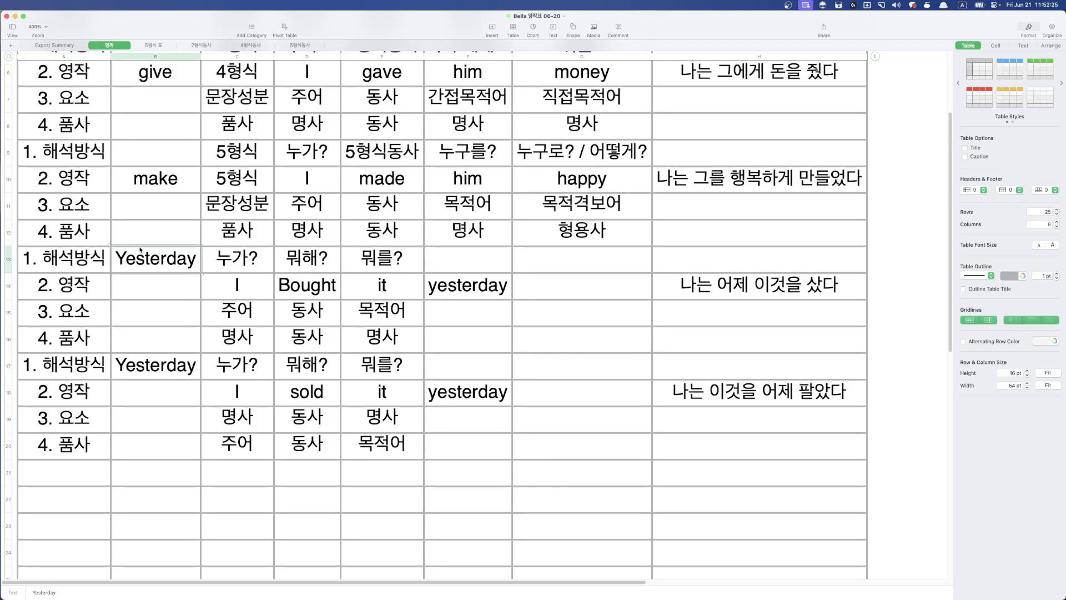
left_click(60, 367)
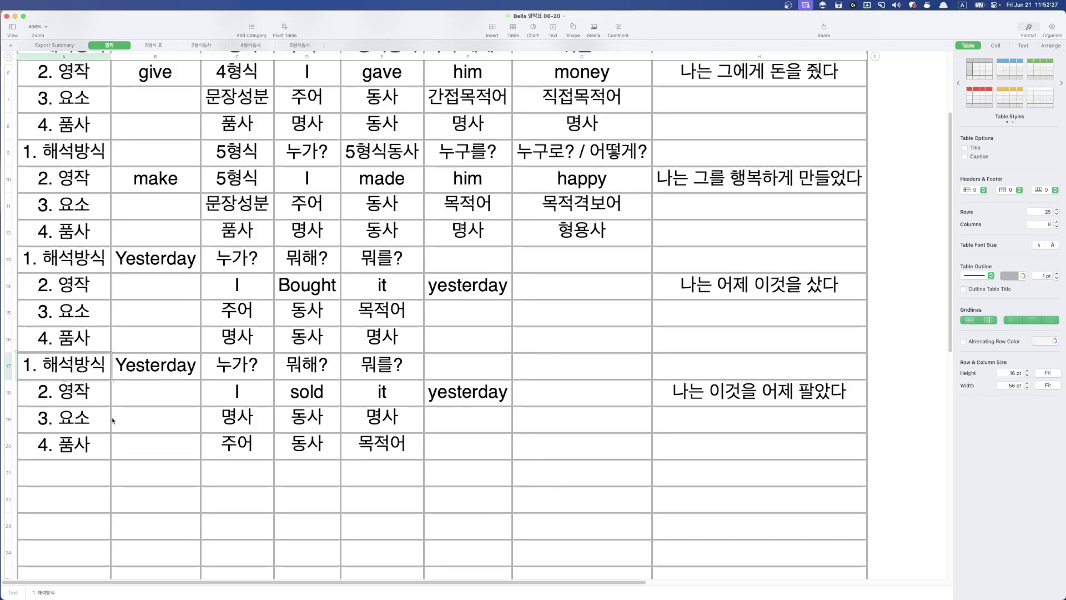
left_click(96, 397)
left_click(84, 427)
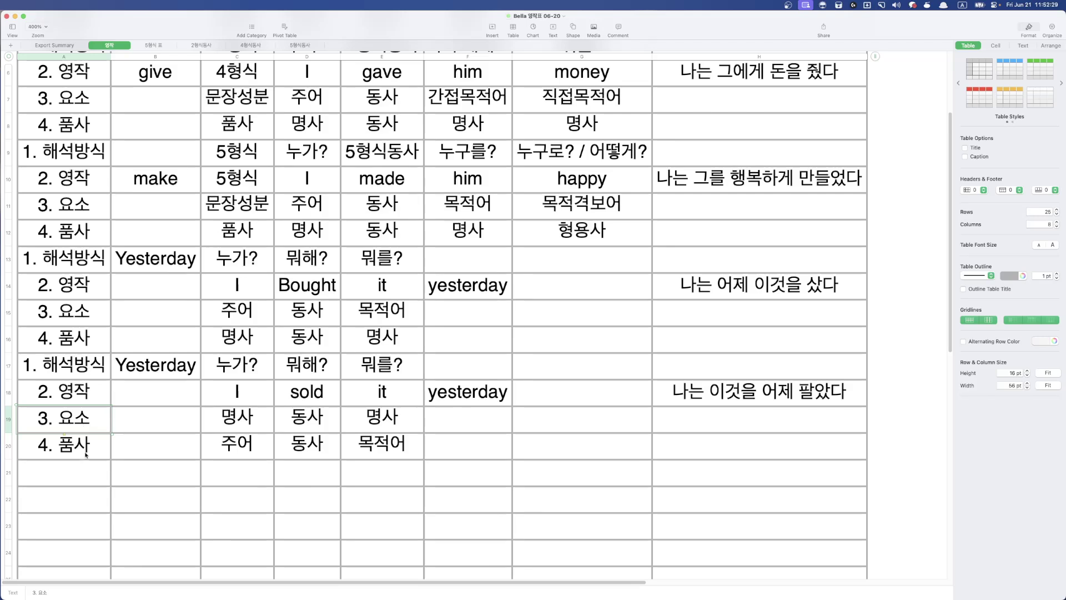
left_click(86, 454)
left_click(222, 369)
left_click(218, 443)
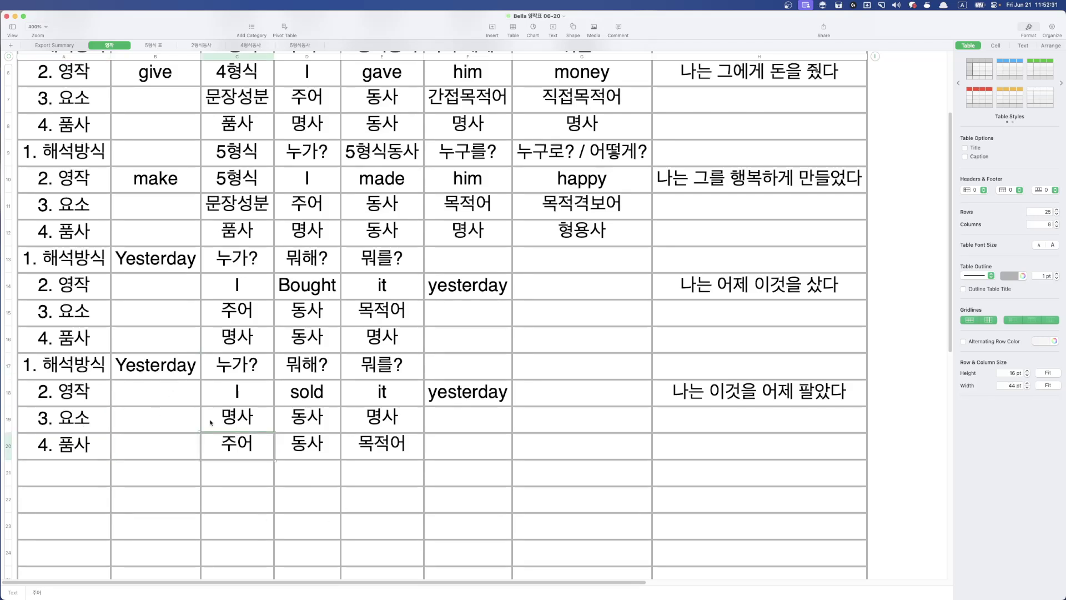
left_click(93, 371)
left_click(96, 424)
left_click(225, 444)
Duplicate the full sentence block of rows 17 to 20 into the empty rows starting at A21.
left_click_drag(78, 368, 75, 446)
left_click(250, 442)
left_click_drag(78, 367, 764, 451)
key("super+c")
scroll(250, 498, "down", 2)
left_click(95, 417)
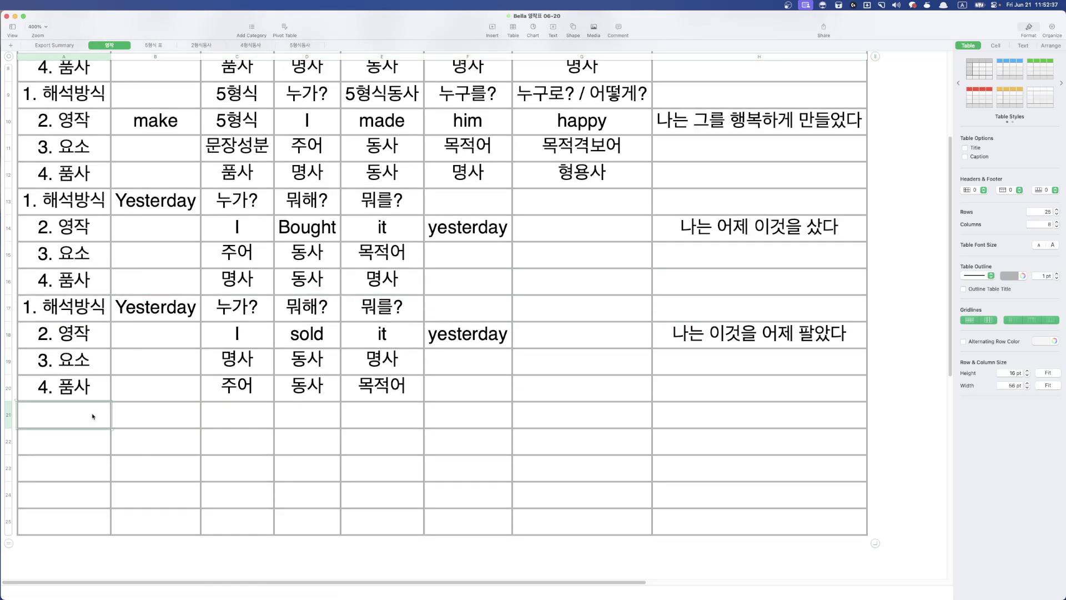
key("super+v")
Clear "Yesterday" from column B in cells B21, B17 and B13.
left_click(171, 443)
left_click(155, 413)
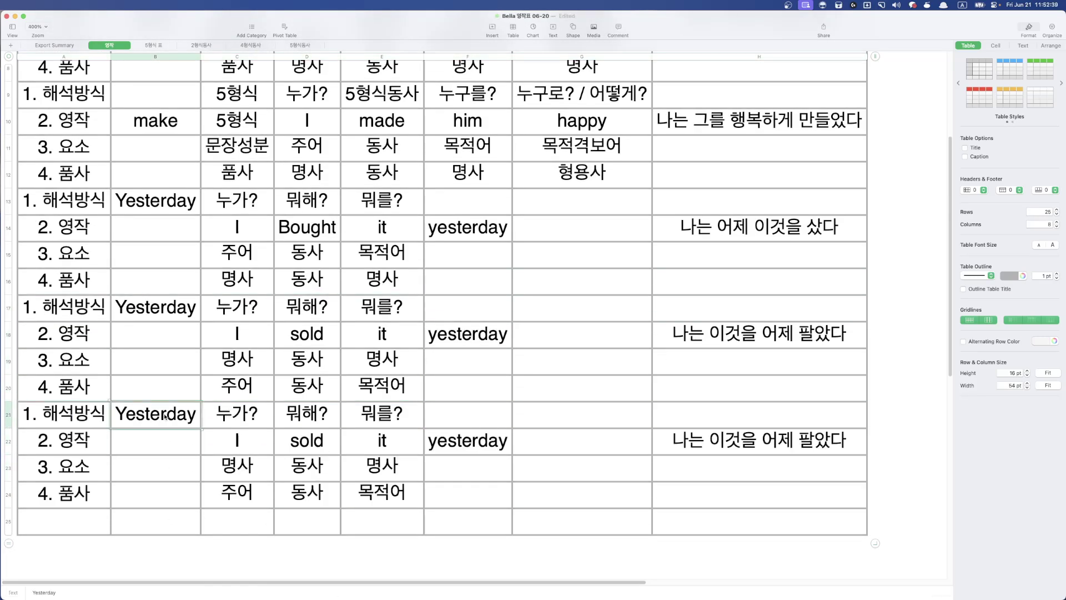
key("BackSpace")
left_click(155, 307)
key("BackSpace")
left_click(183, 211)
key("BackSpace")
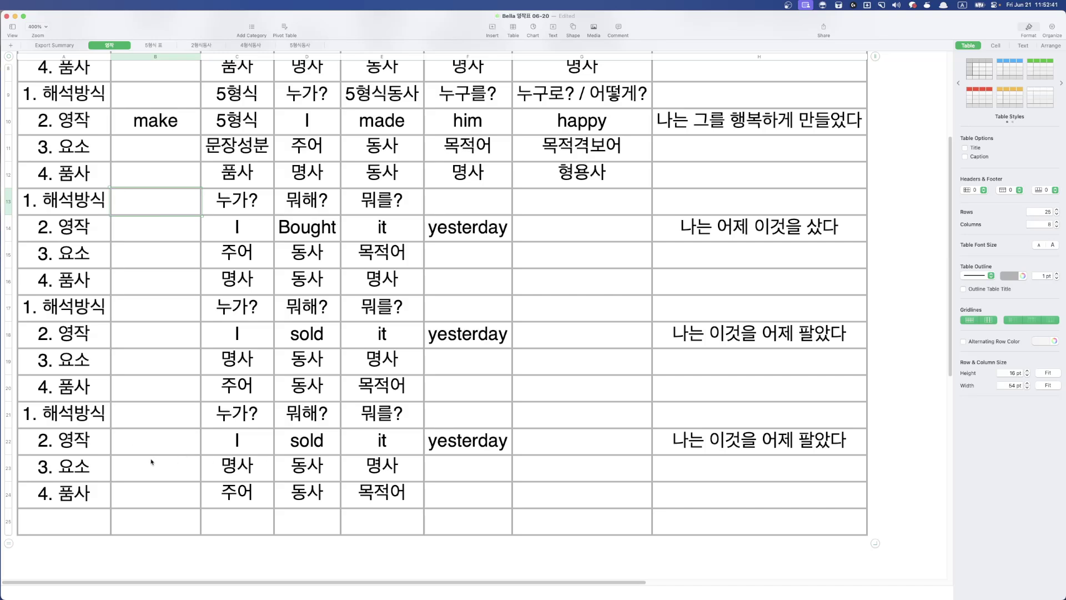
Extend the table with empty rows at its end, up to 38 rows.
left_click(143, 419)
left_click(170, 442)
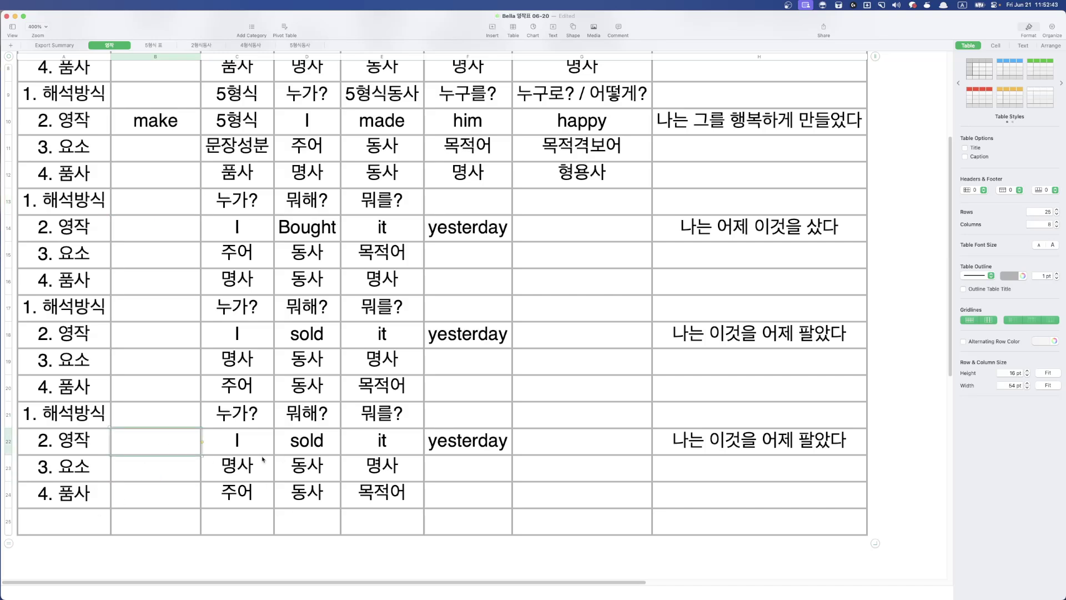
left_click(176, 425)
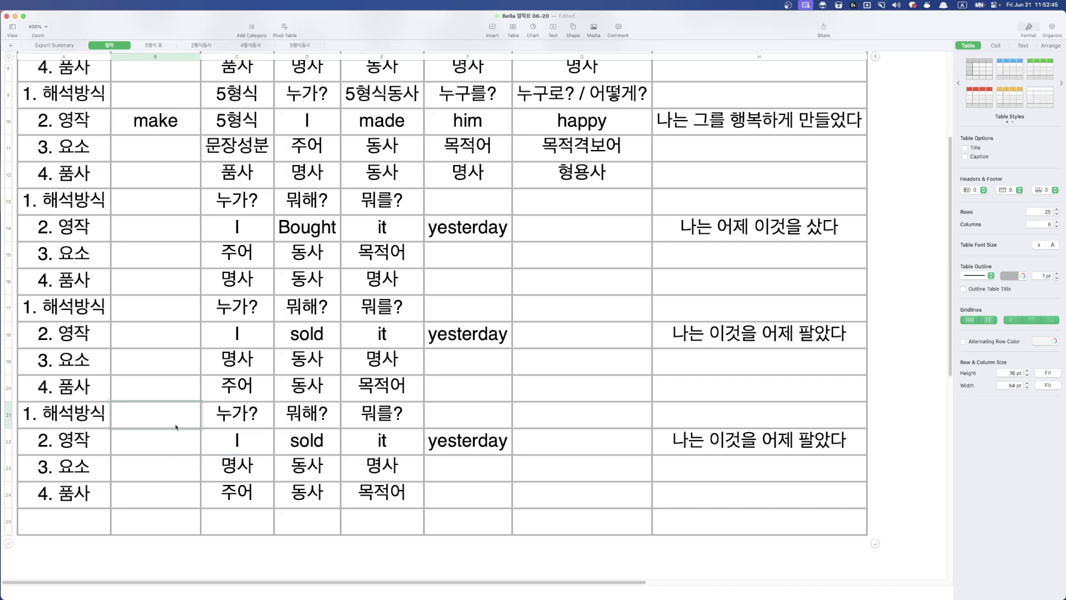
left_click(176, 520)
key("Return")
key("Return")
key("Return")
key("Return")
key("Return")
key("Return")
key("Return")
key("Return")
key("Return")
key("Return")
key("Return")
key("Return")
key("Return")
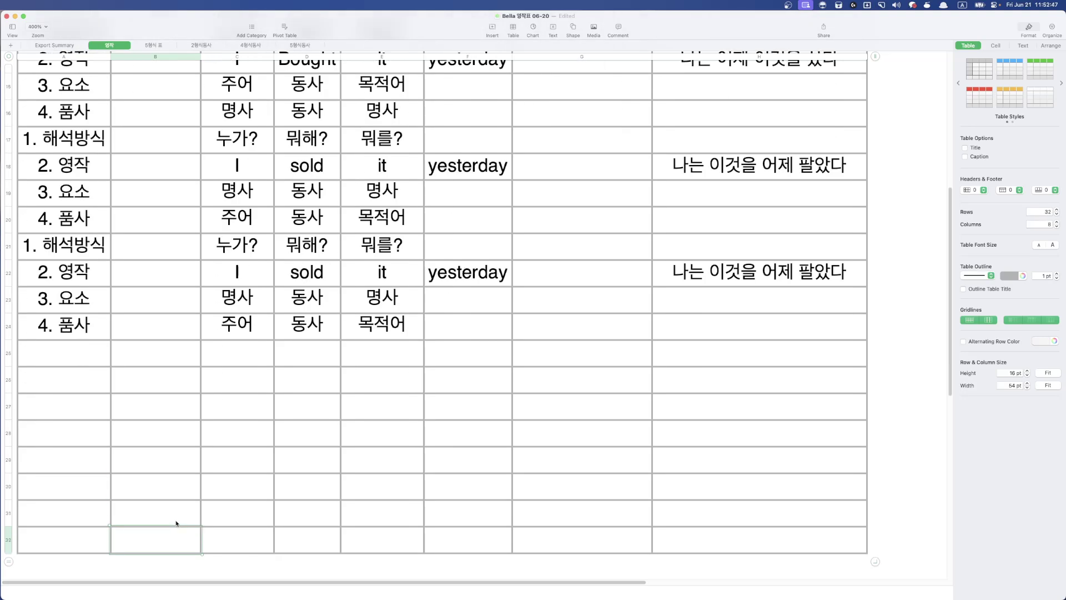
Copy the four row labels in A21:A24 and repeat them in column A starting at rows 25, 29, 33 and 37.
scroll(161, 396, "up", 3)
left_click_drag(86, 186, 83, 260)
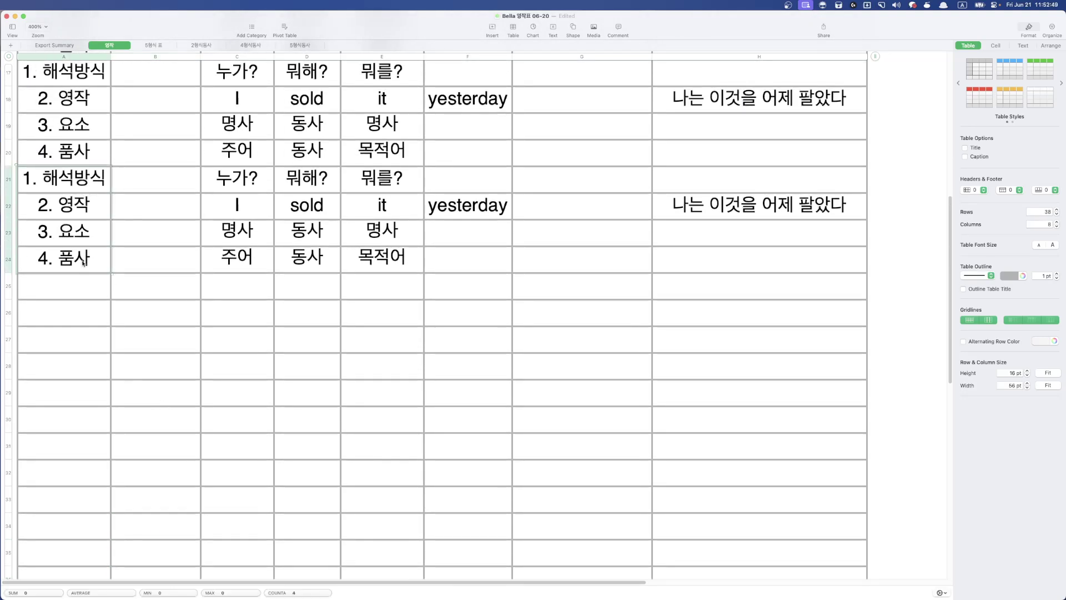
key("super+c")
left_click(85, 295)
key("super+v")
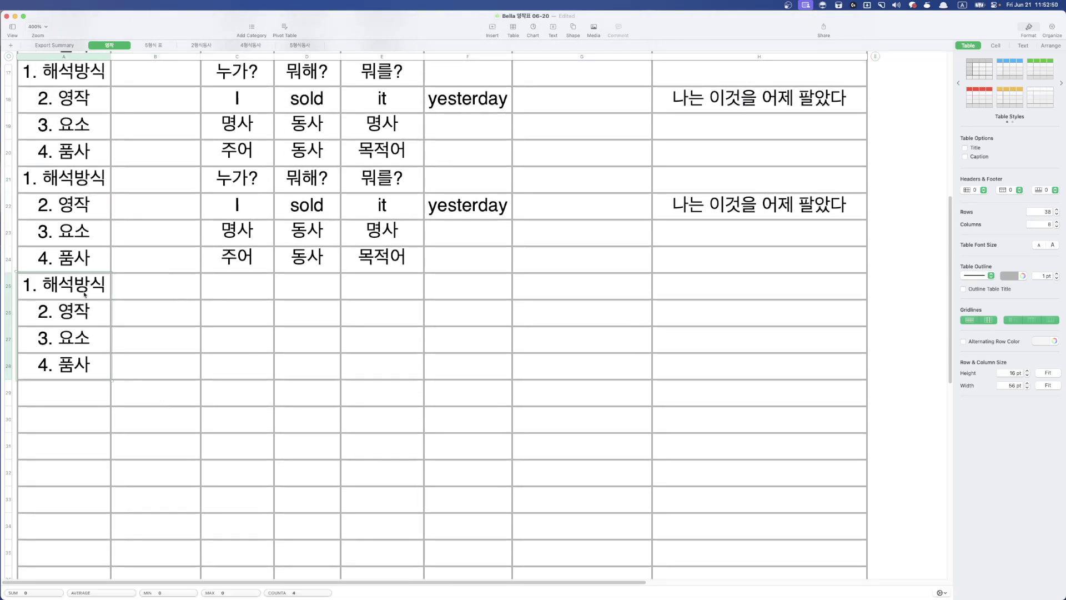
left_click(83, 391)
key("super+v")
left_click(78, 500)
key("super+v")
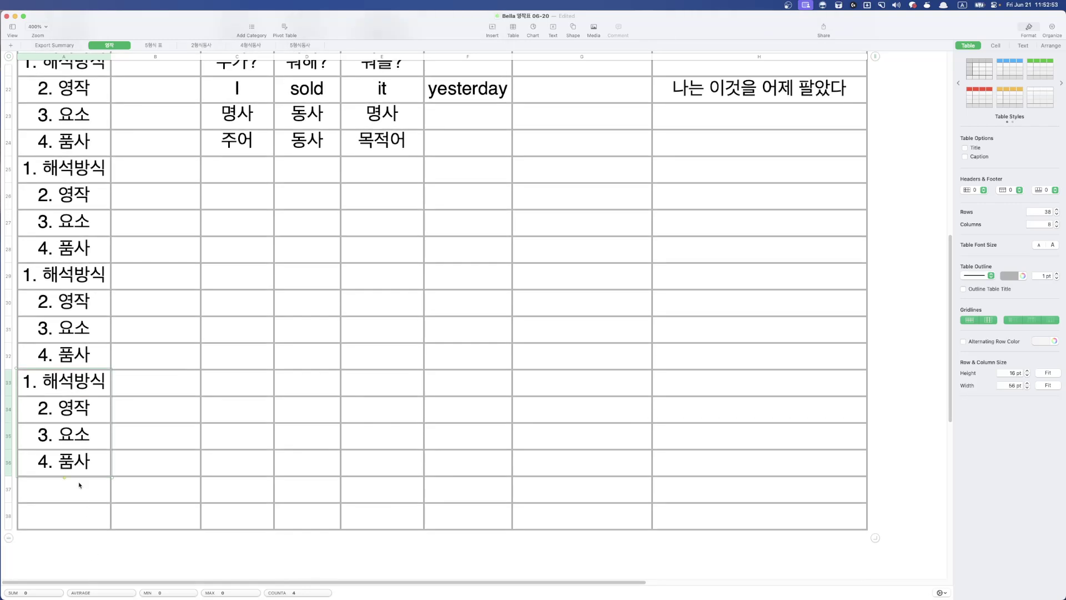
left_click(80, 485)
key("super+v")
Enter the sentence-pattern labels "1형식" in B21 and "2형식" in B25.
scroll(161, 393, "up", 7)
left_click_drag(80, 319, 204, 328)
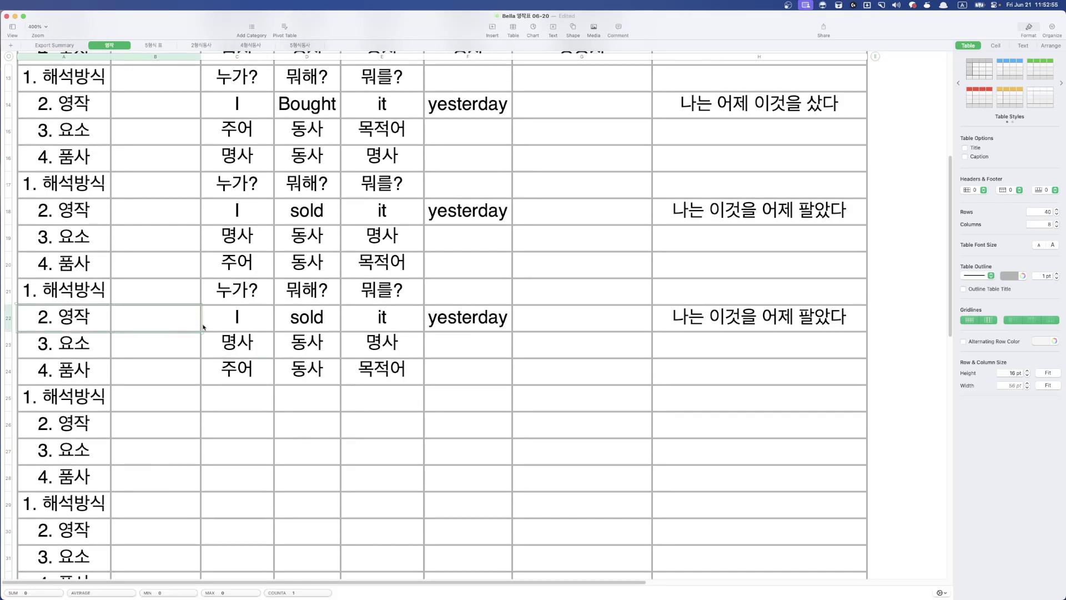
left_click(174, 299)
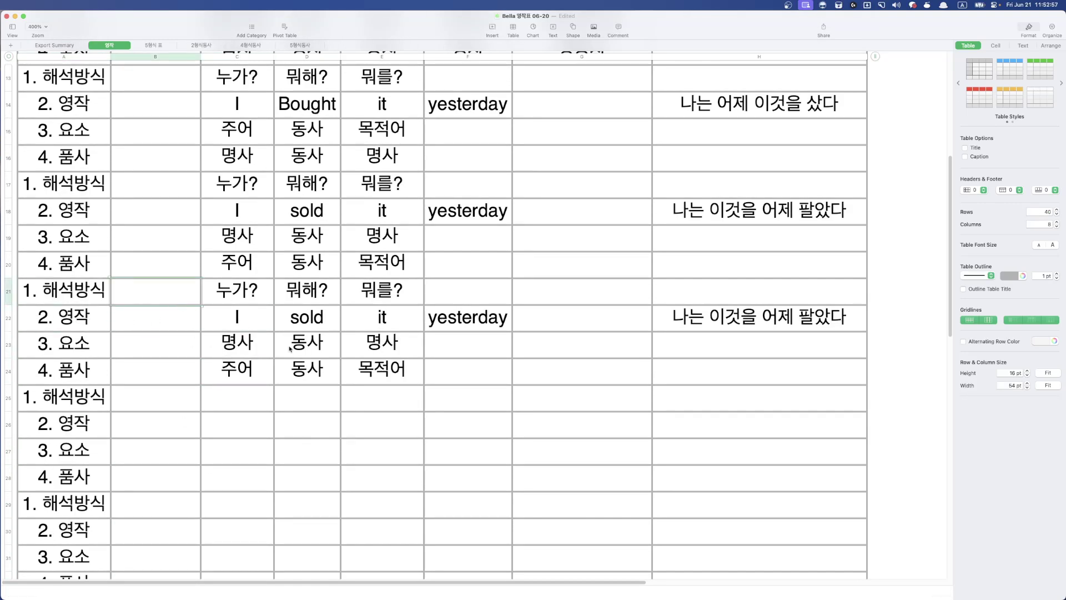
type("1형식")
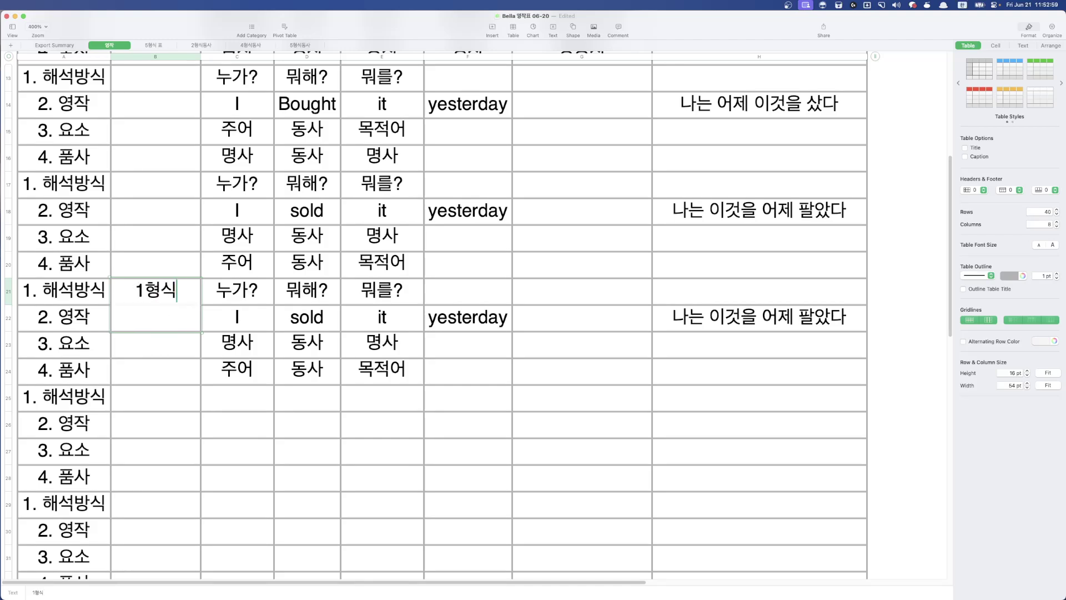
key("Return")
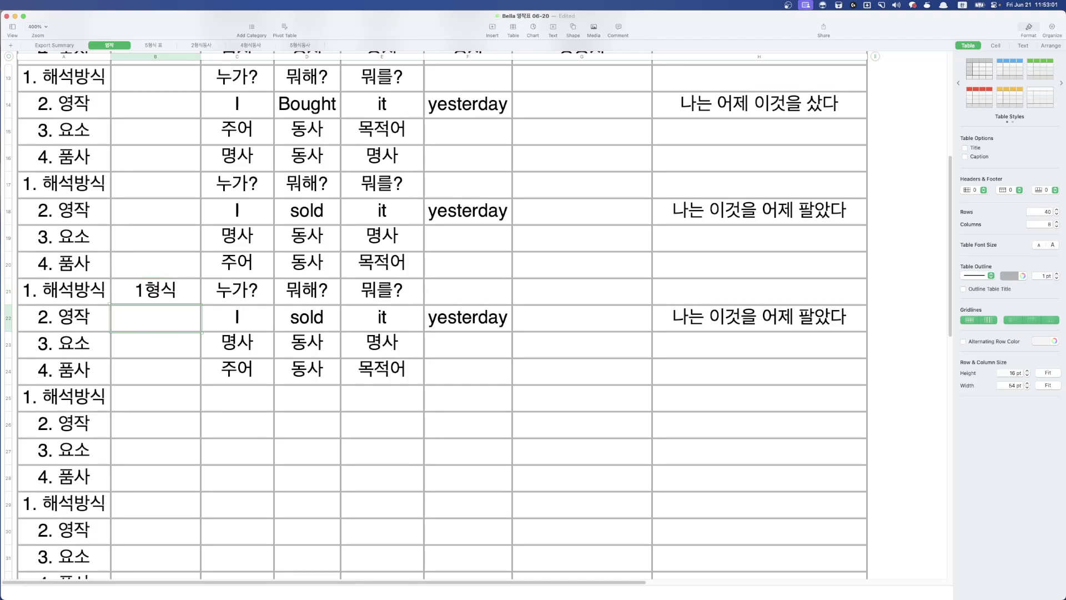
key("Down")
key("Down")
key("Down")
type("2ㅎ형식")
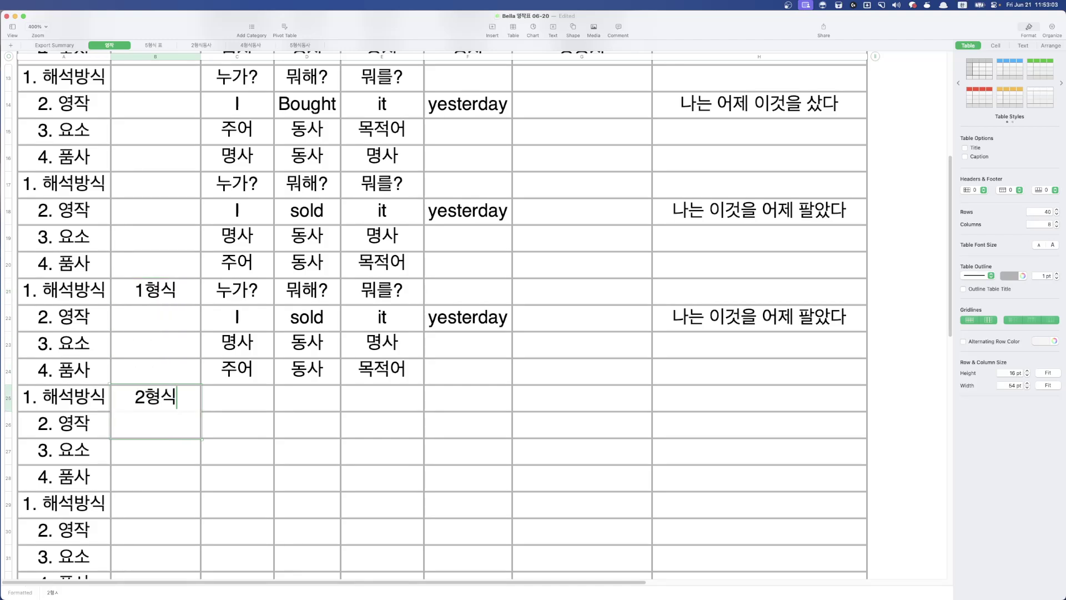
key("Return")
Enter the sentence-pattern labels "3형식" in B29 and "4형식" in B33.
key("Down")
key("Down")
type("3")
key("BackSpace")
key("Return")
type("3형식")
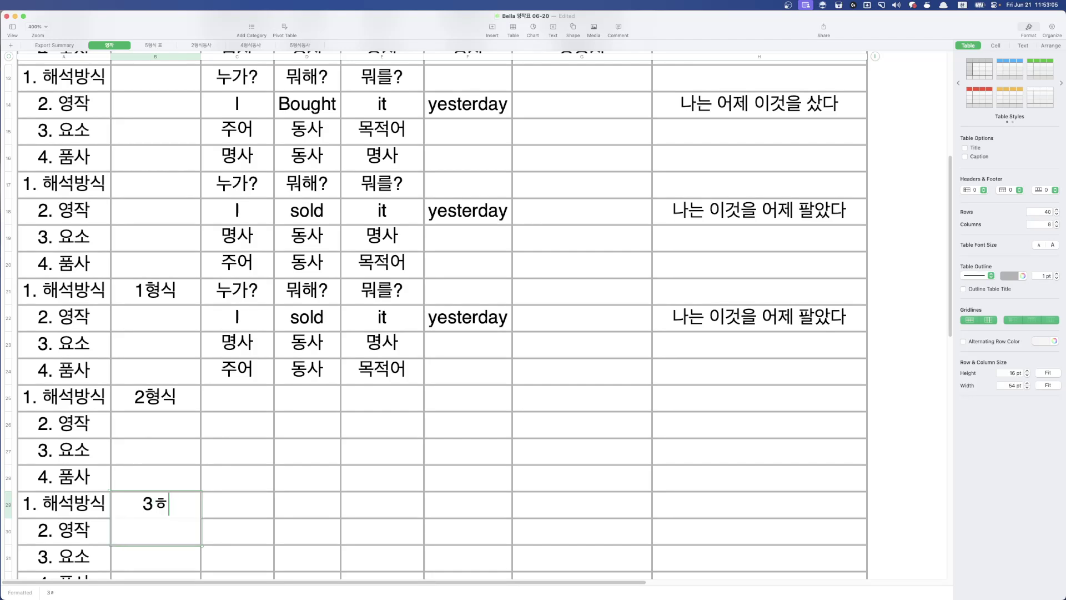
key("Return")
key("Down")
key("Down")
key("Down")
type("4형식")
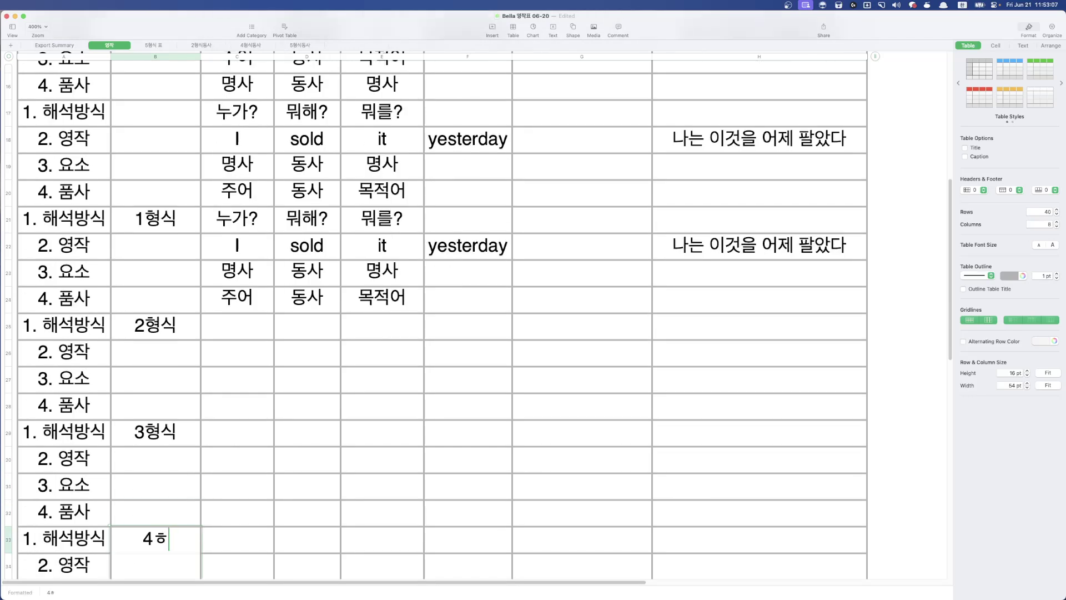
key("Return")
Enter the sentence-pattern label "5형식" in B37 for the last block.
key("Down")
key("Down")
key("Down")
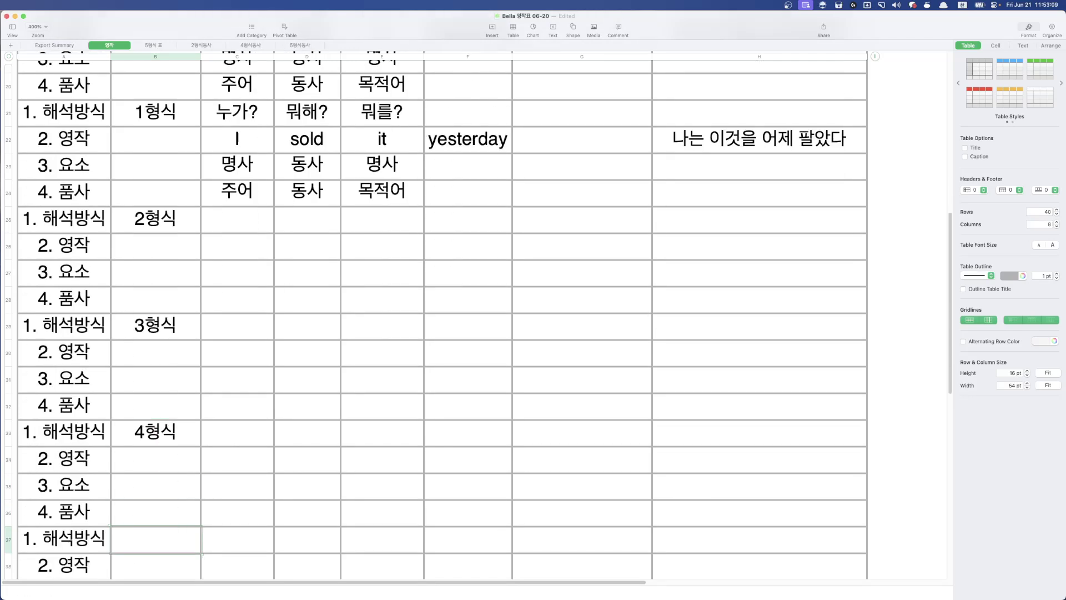
type("5형식")
key("Return")
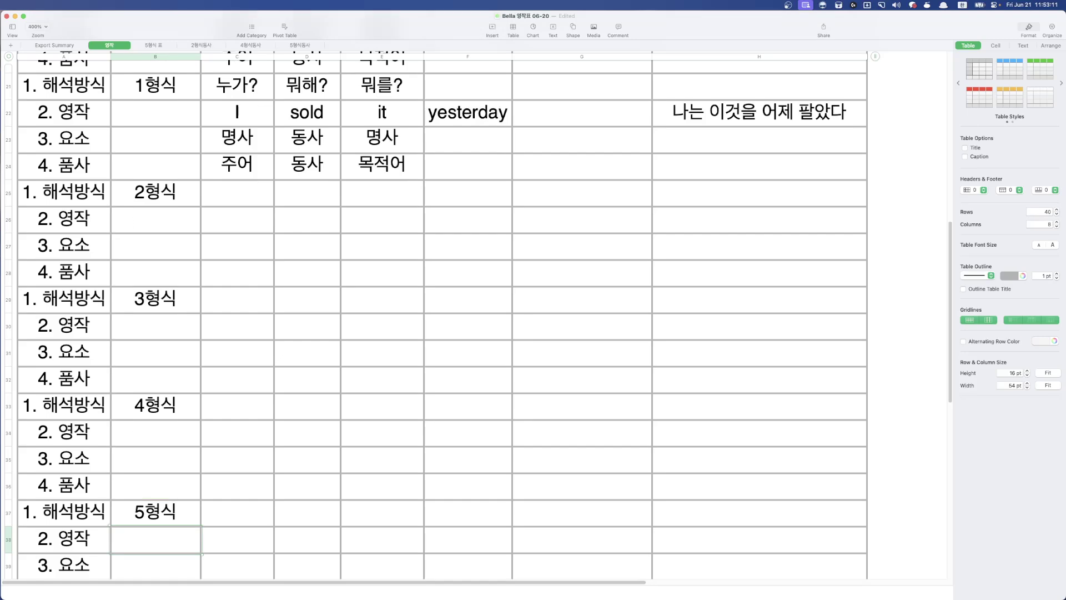
Copy the entries in C21:E24 into the 2형식 and 3형식 blocks, starting at C25 and C29.
scroll(309, 255, "up", 5)
left_click(251, 333)
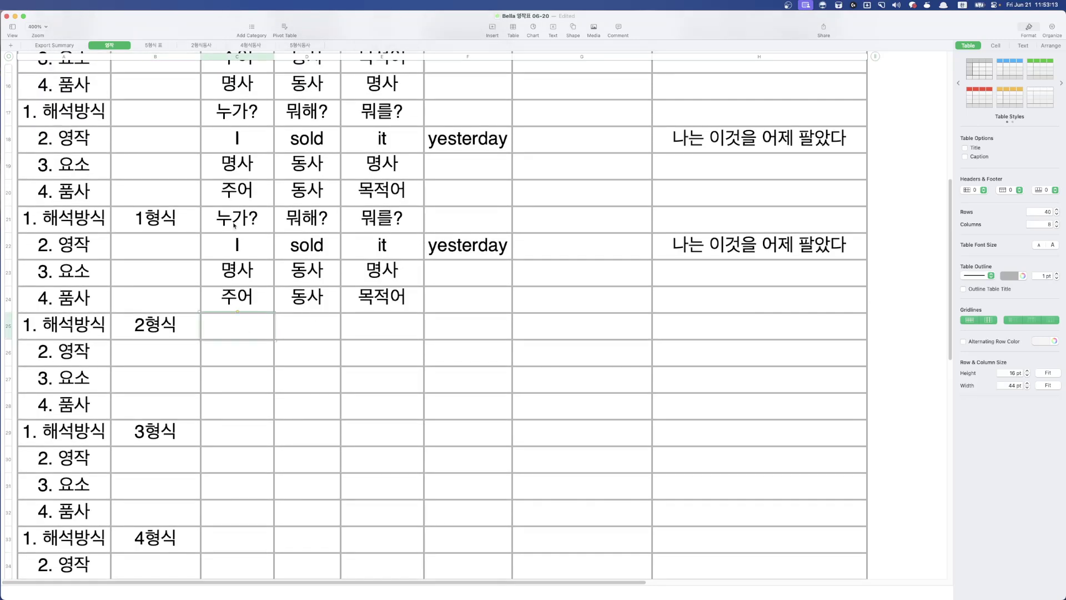
left_click_drag(233, 225, 397, 294)
key("super+c")
left_click(229, 333)
key("super+v")
left_click(249, 440)
key("super+v")
Paste the same copied entries into the 4형식 and 5형식 blocks, starting at C33 and C37.
scroll(266, 505, "down", 2)
scroll(265, 505, "down", 3)
left_click(230, 400)
key("super+v")
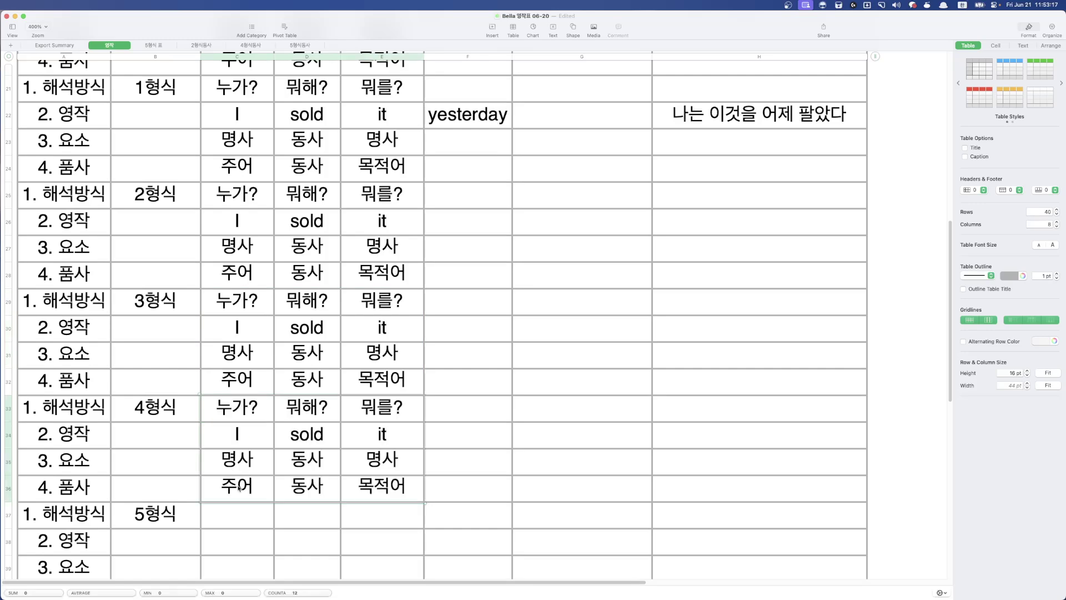
scroll(231, 414, "down", 4)
left_click(238, 416)
key("super+v")
Delete the "yesterday" entries in column F from the blocks in rows 13 to 24.
scroll(340, 471, "up", 5)
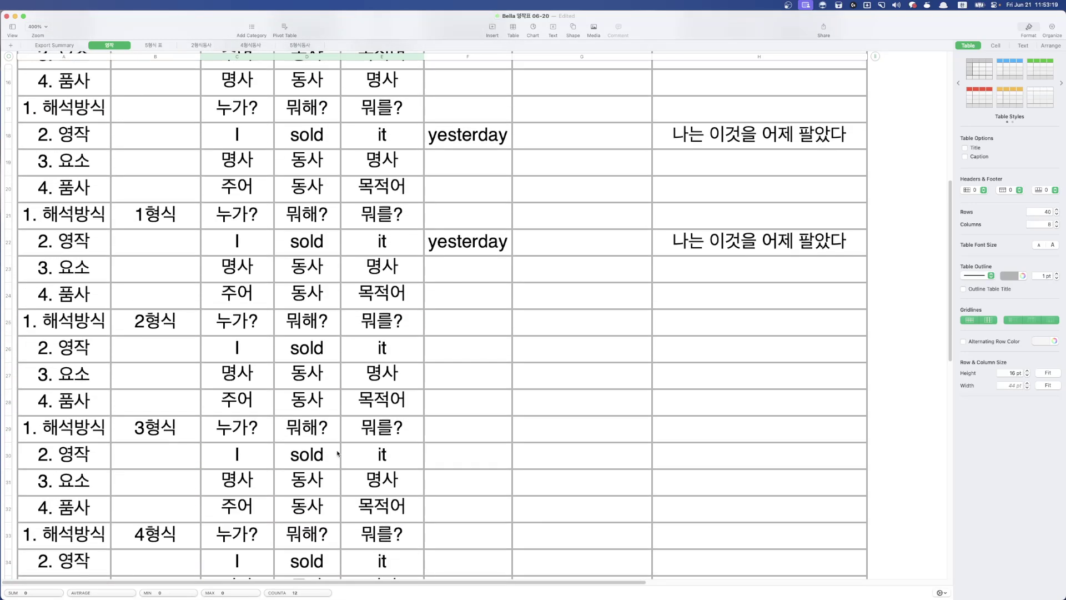
left_click(365, 289)
scroll(438, 304, "up", 4)
scroll(439, 305, "up", 1)
left_click_drag(469, 257, 476, 488)
key("Delete")
In the 1형식 block, clear the object column E21:E24 and the example words in C22:D22.
left_click(245, 474)
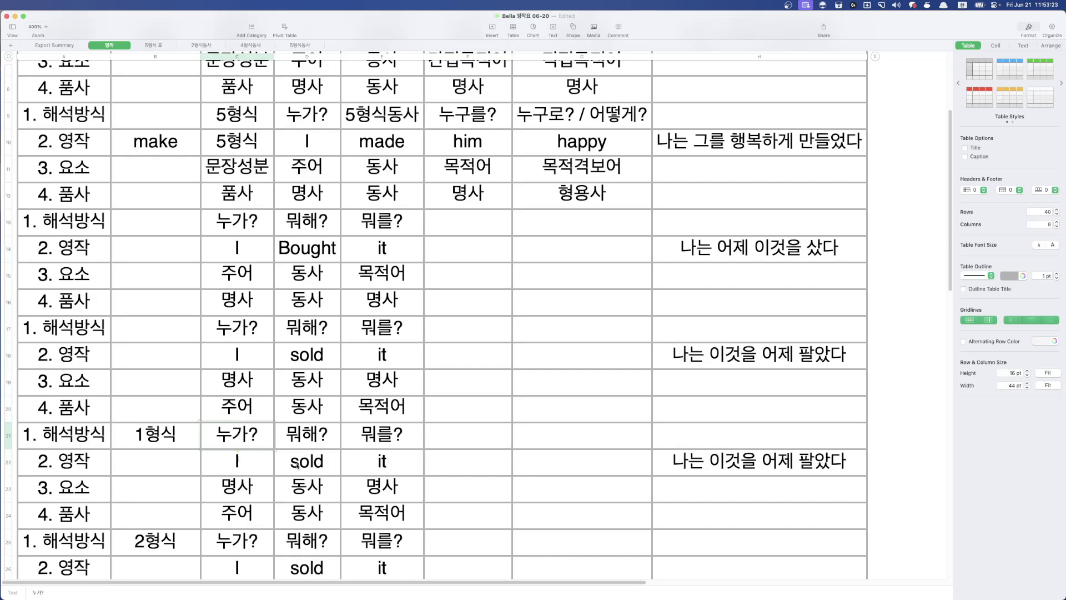
left_click(378, 451)
left_click_drag(378, 441, 379, 514)
key("Delete")
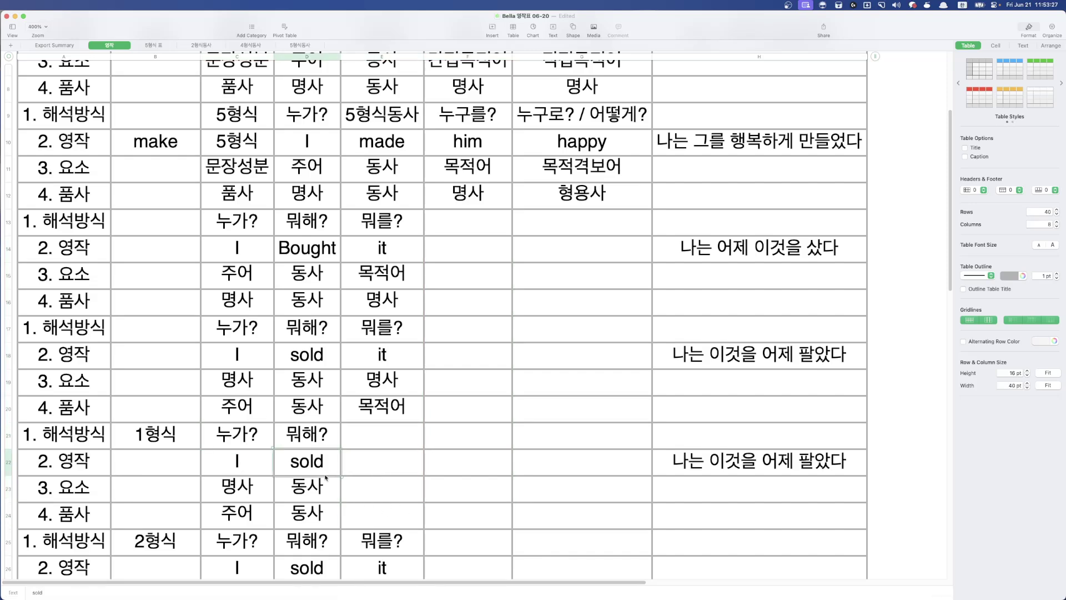
left_click_drag(269, 461, 309, 463)
key("Delete")
left_click(259, 486)
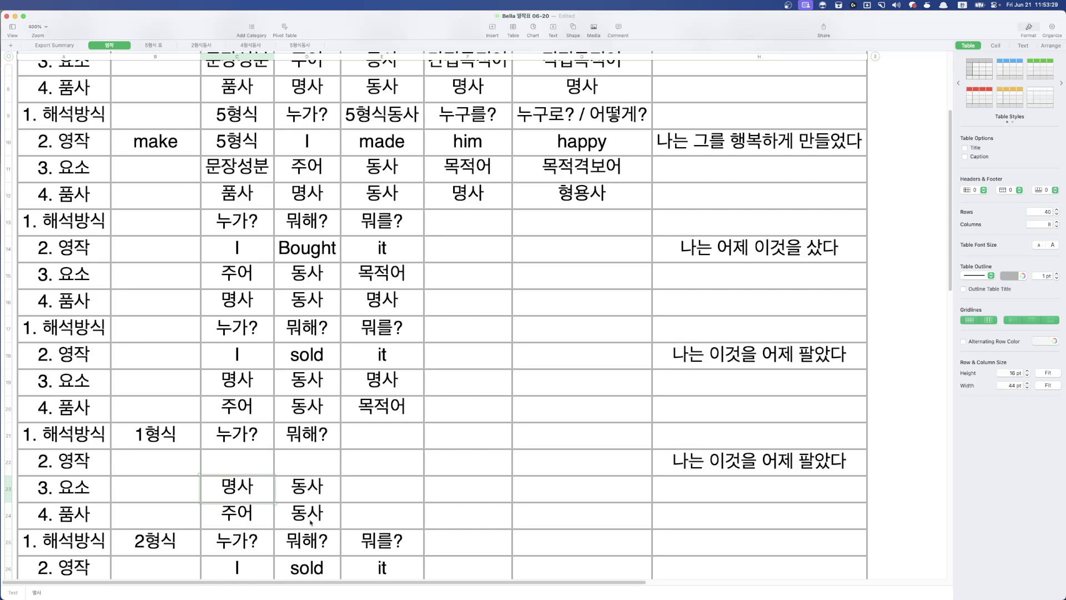
left_click_drag(102, 488, 292, 491)
left_click(346, 501)
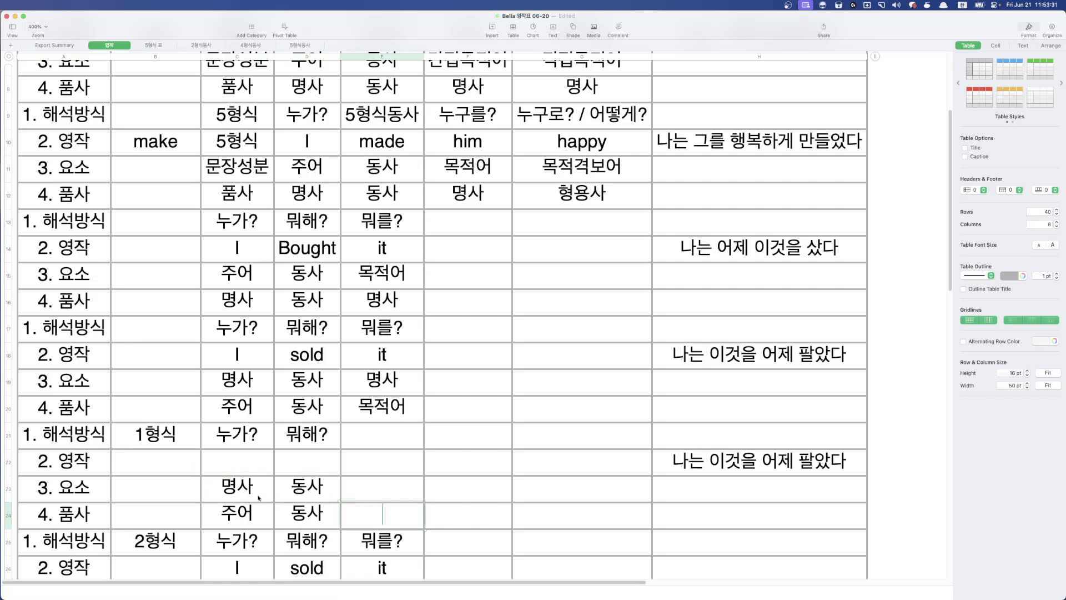
left_click(304, 491)
left_click(114, 485)
left_click(221, 490)
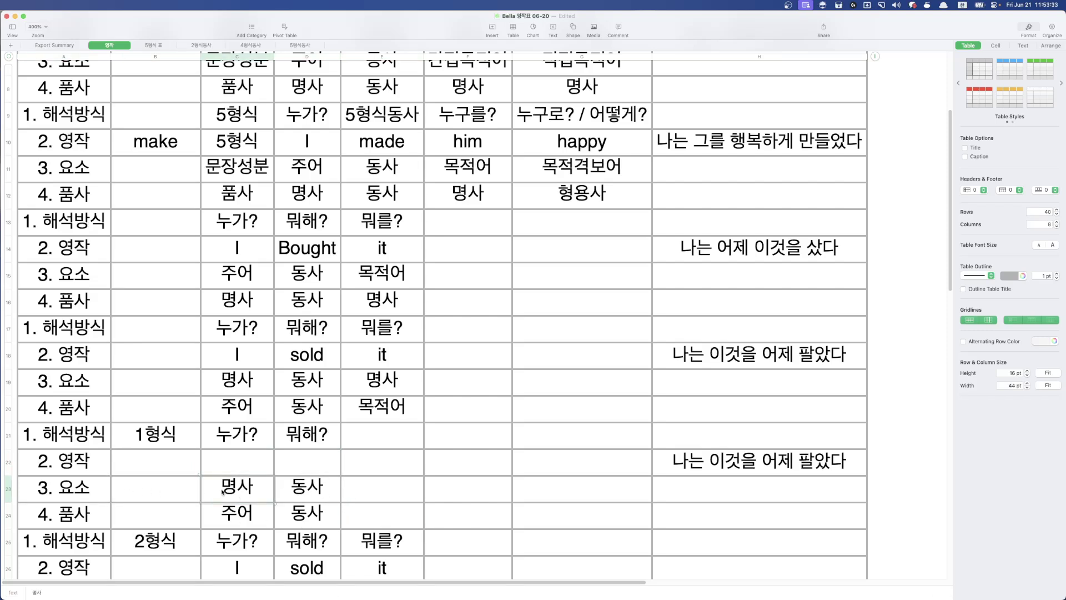
left_click(233, 506)
left_click(261, 489)
left_click(350, 481)
left_click(222, 472)
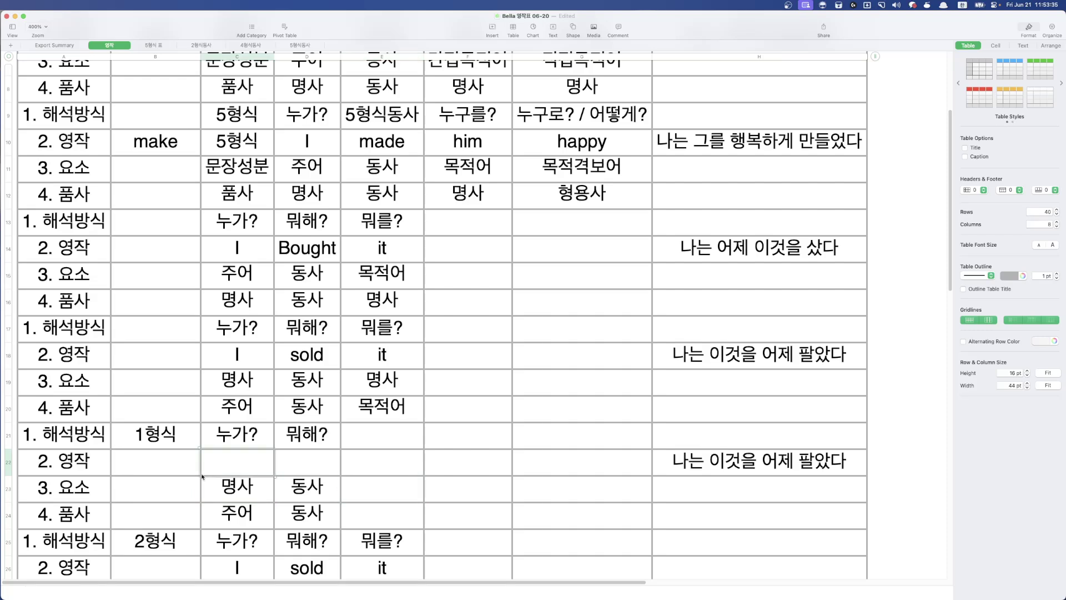
In the 1형식 block, change the element in C23 to "주어" and the part of speech in C24 to "명사".
left_click(238, 487)
key("BackSpace")
key("BackSpace")
key("BackSpace")
key("BackSpace")
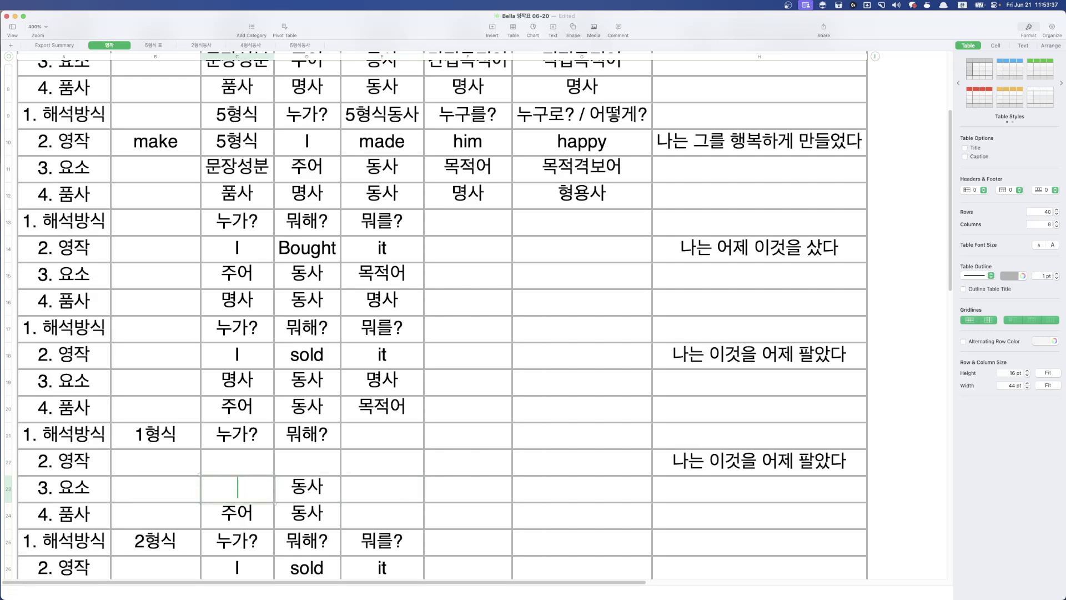
type("주어")
key("Tab")
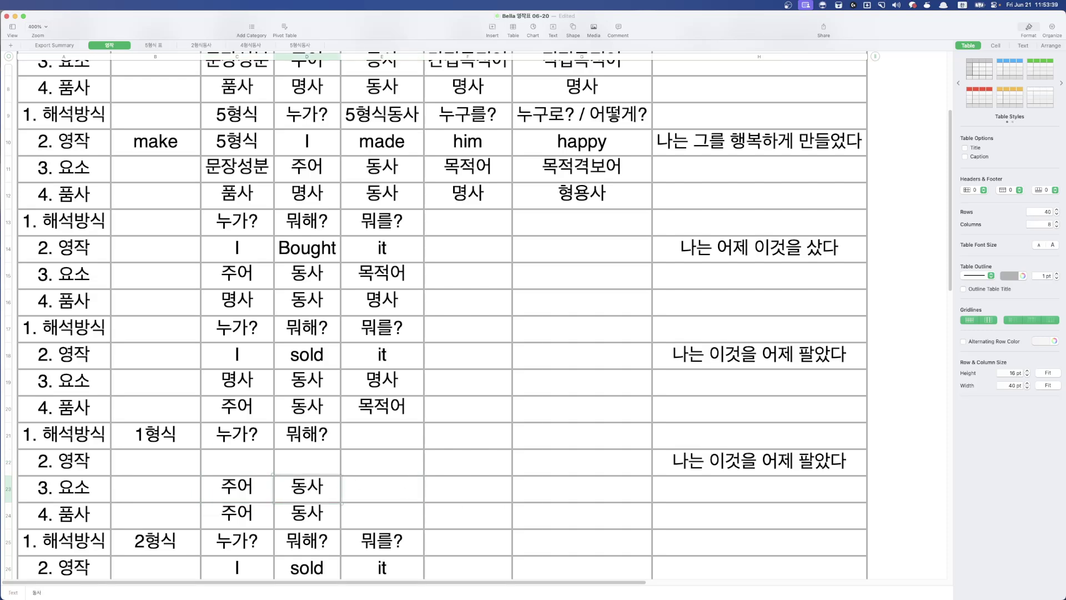
key("Return")
type("명사")
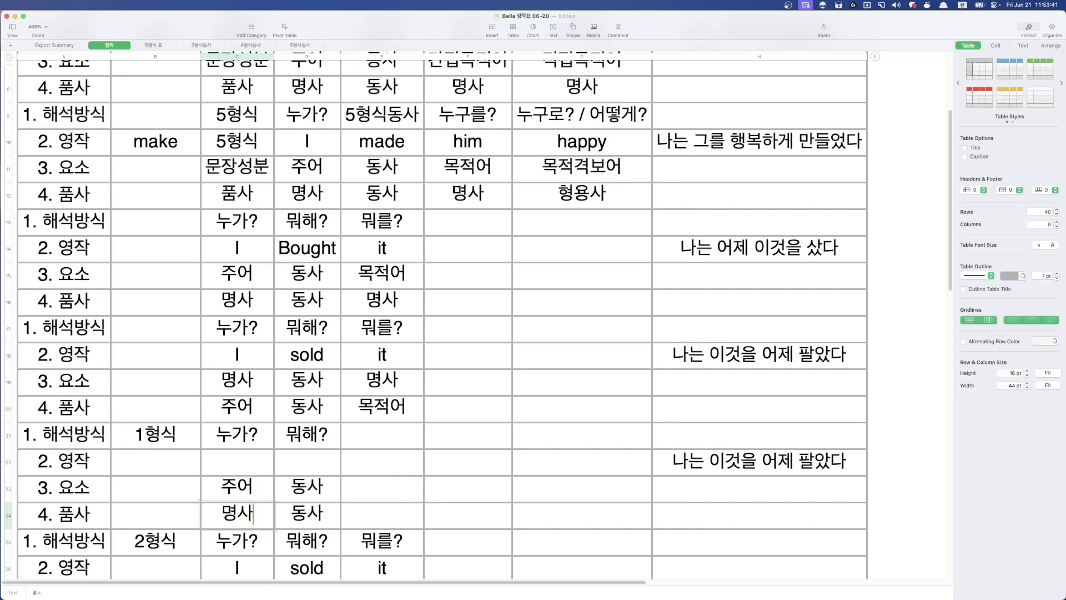
Clear the Korean translation in H22 of the 1형식 block.
key("Tab")
scroll(175, 428, "down", 3)
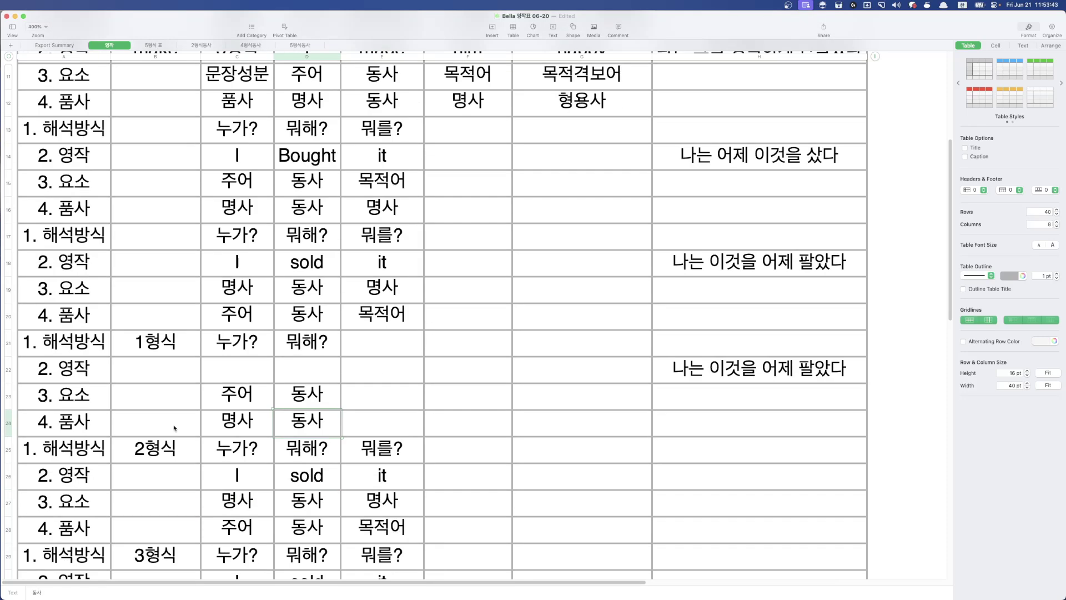
left_click_drag(228, 345, 307, 421)
left_click(364, 386)
left_click(228, 367)
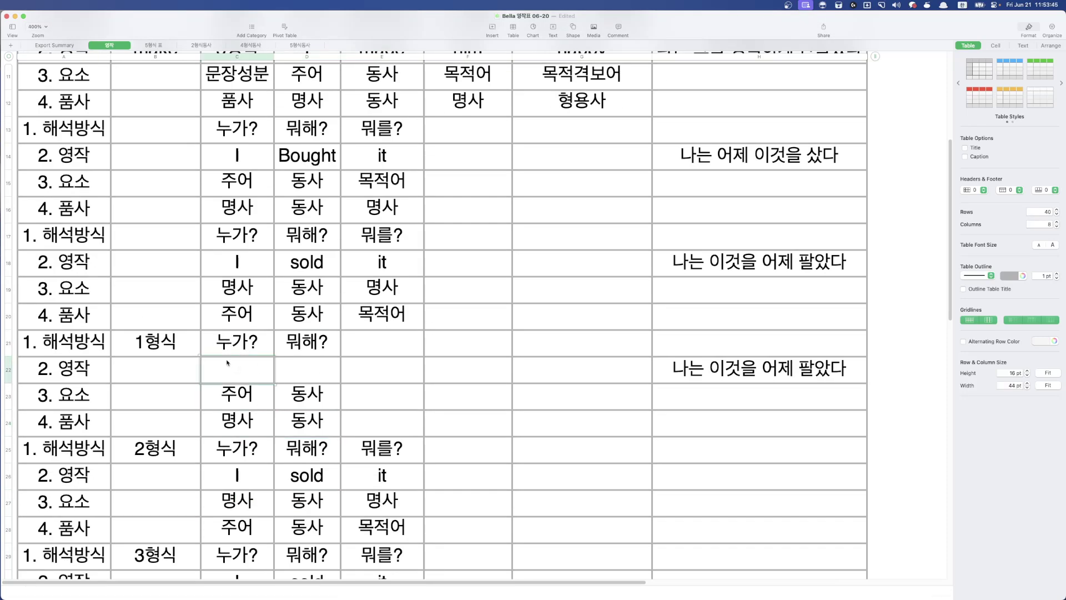
key("Tab")
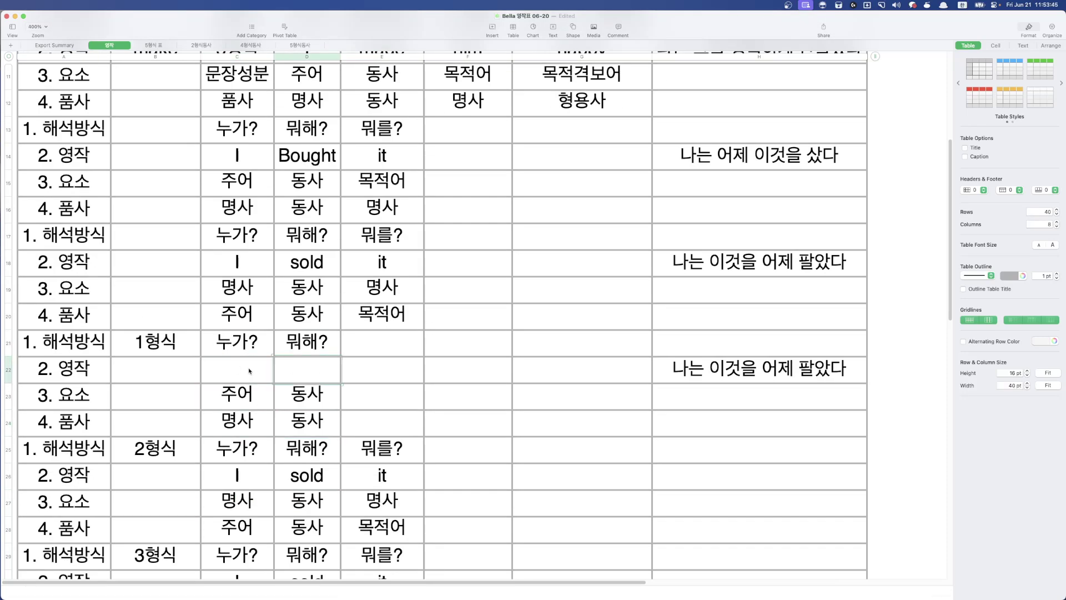
left_click(818, 372)
key("BackSpace")
Enter the 1형식 example sentence with "I" in C22 and "ate" in D22.
left_click(250, 369)
type("ㄴ")
key("BackSpace")
key("ctrl+space")
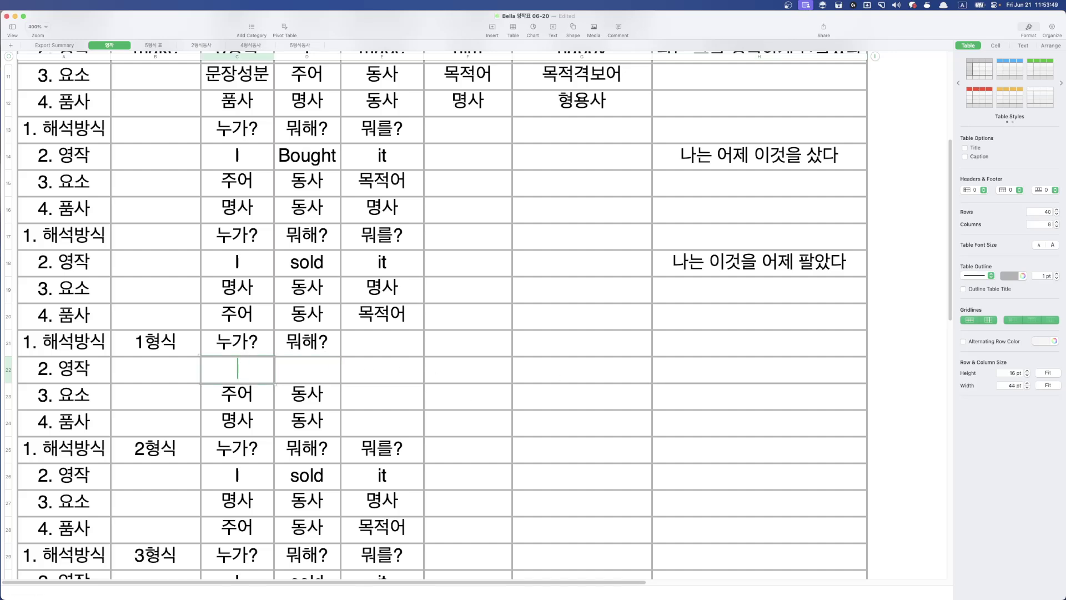
type("I")
key("Tab")
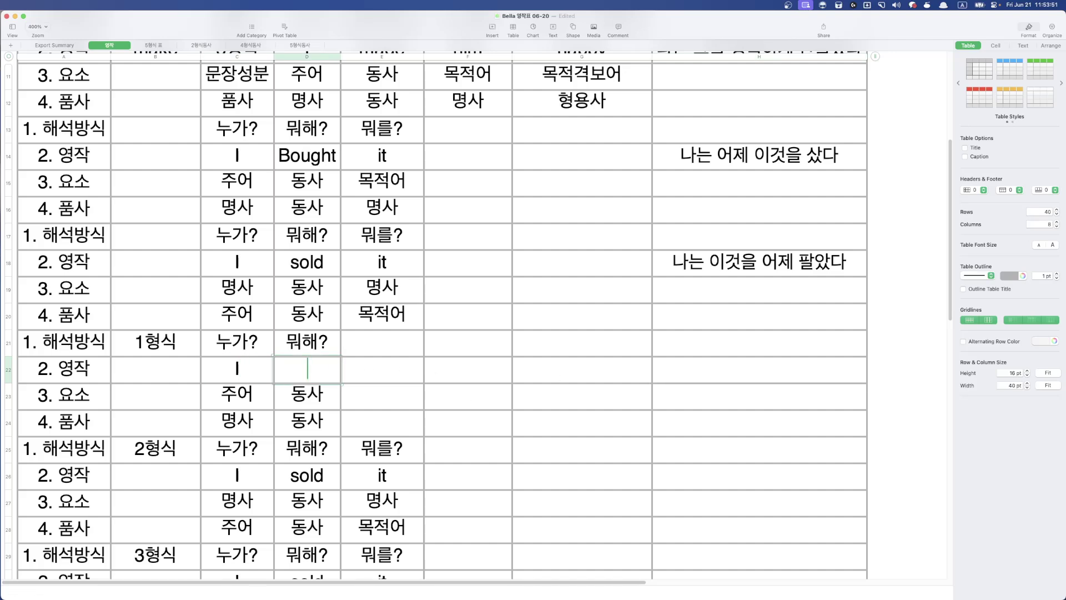
type("ate")
key("Return")
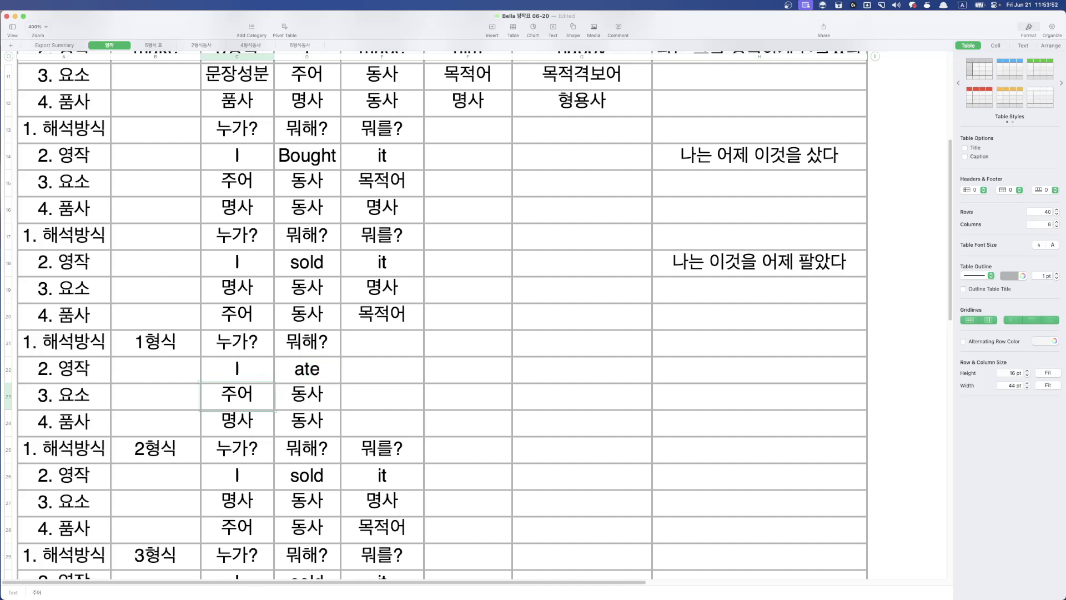
left_click(388, 369)
left_click(325, 369)
Enter the Korean translation "나는 먹었다" in H22 of the 1형식 block.
left_click_drag(759, 352, 739, 369)
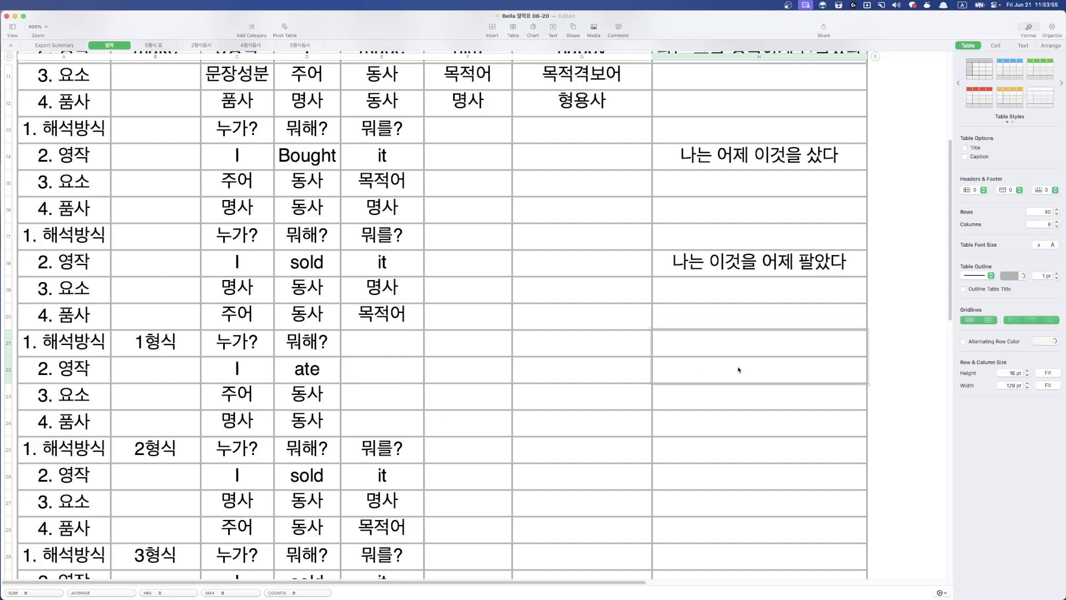
left_click(739, 370)
type("나는 먹")
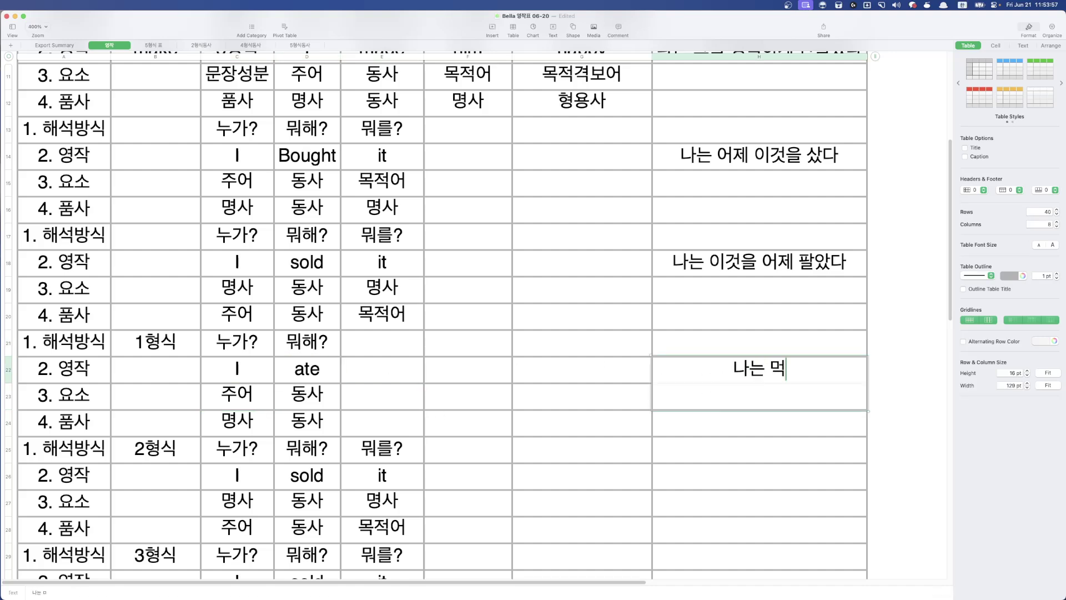
type("었다")
key("Return")
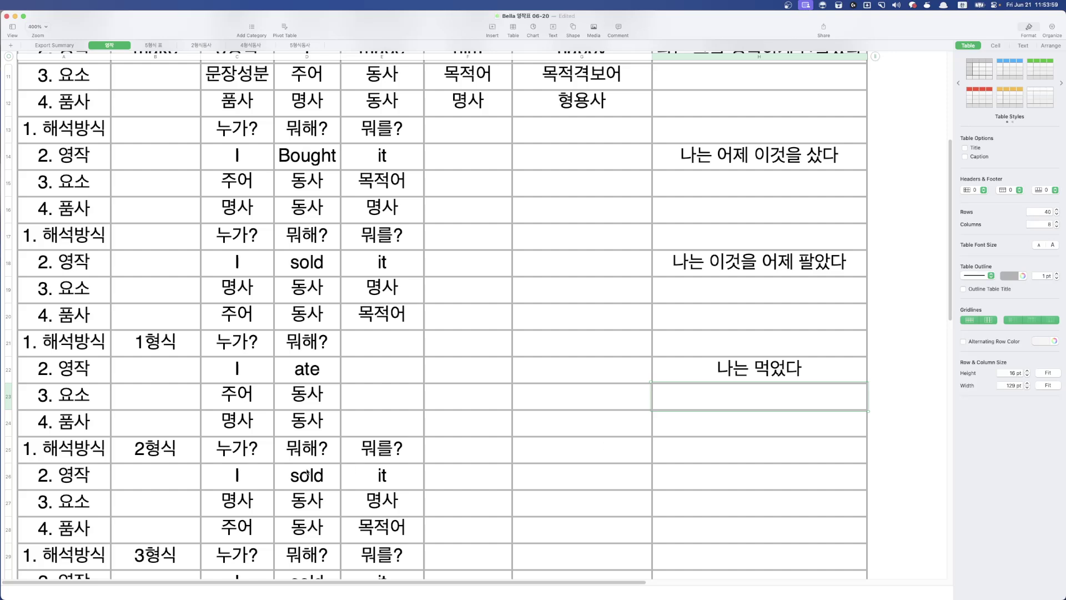
Open the 5형식 표 sheet and examine the interpretation, part-of-speech and element rows of the 2형식 pattern.
left_click(249, 454)
left_click(290, 507)
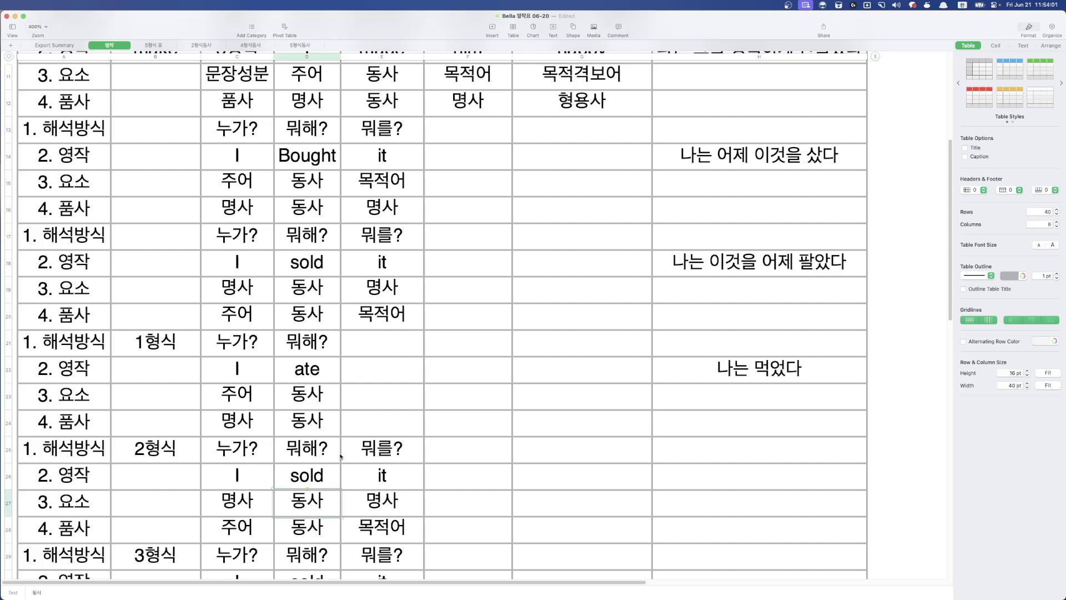
left_click(229, 458)
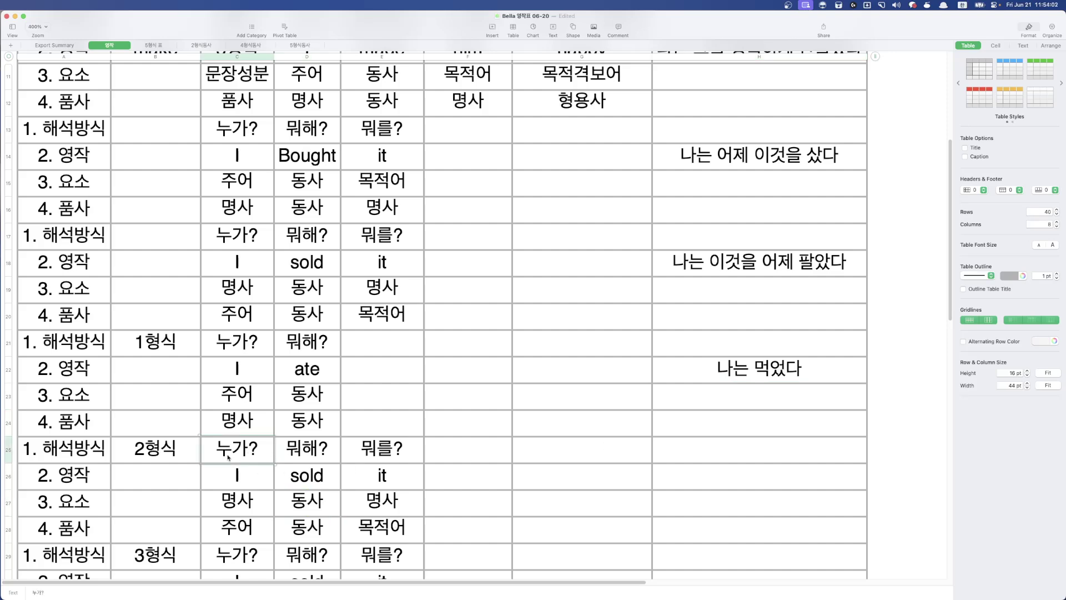
left_click(154, 45)
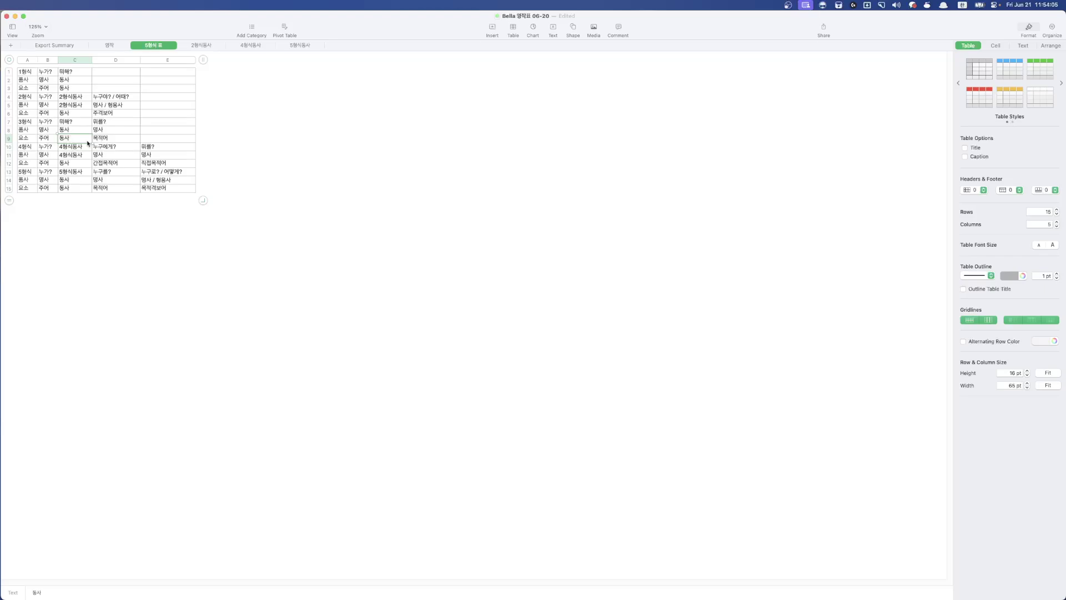
scroll(87, 143, "up", 5)
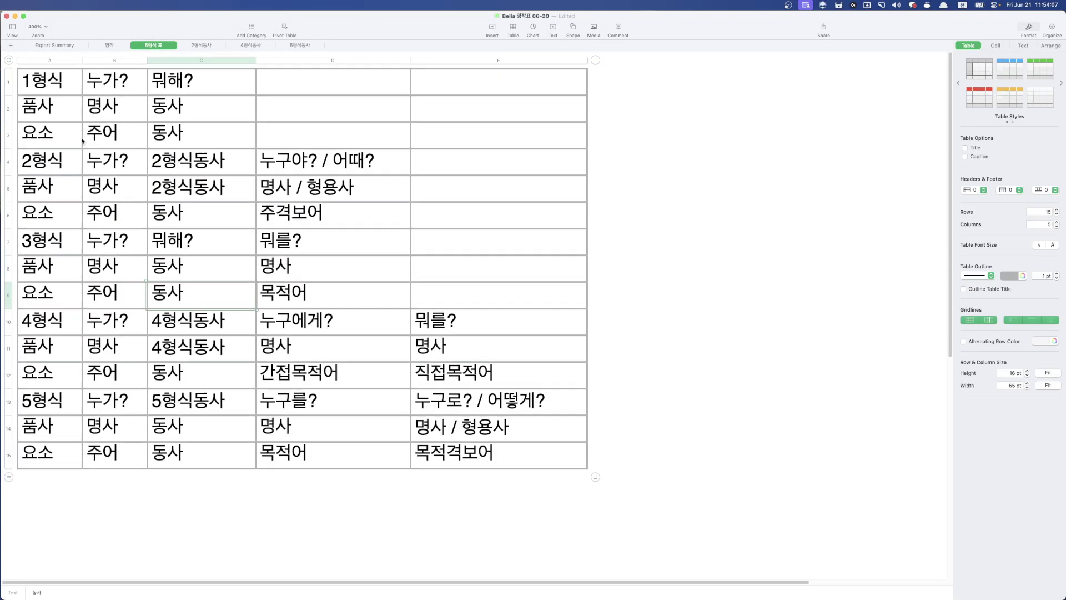
left_click(73, 172)
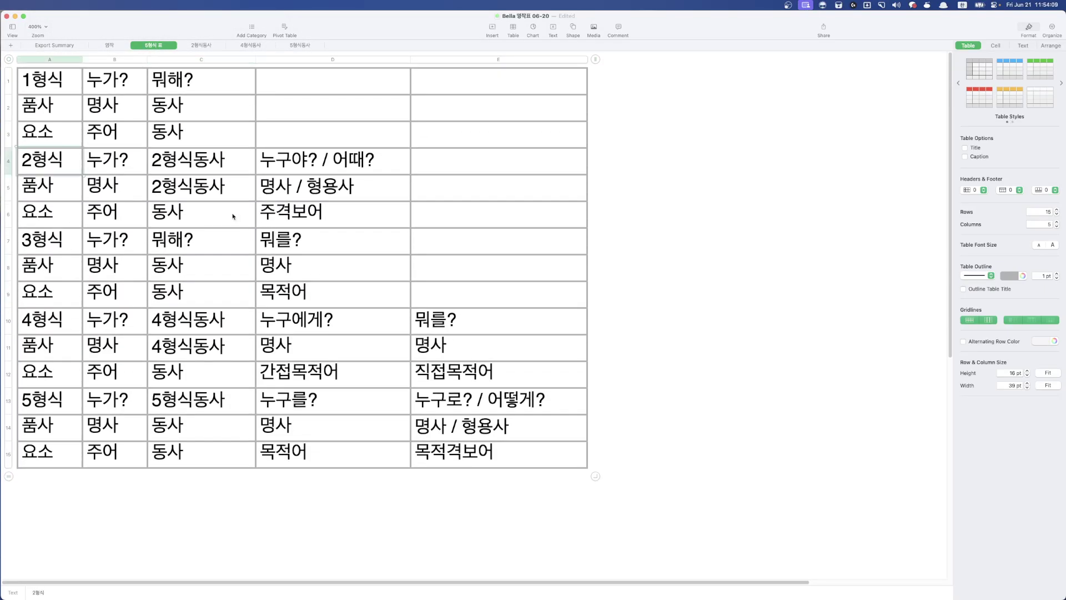
left_click(48, 189)
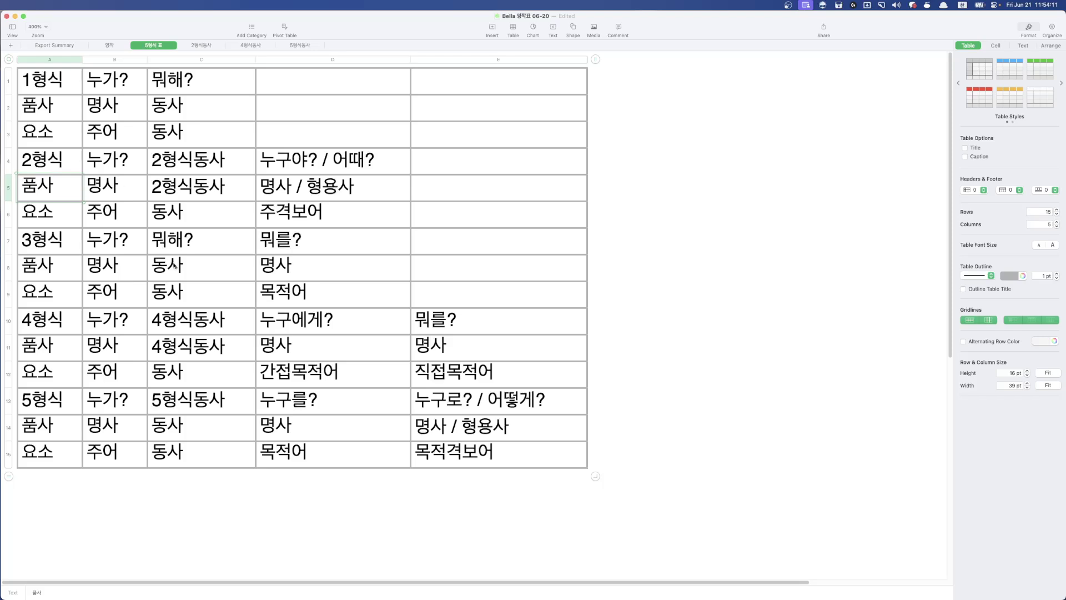
left_click(109, 198)
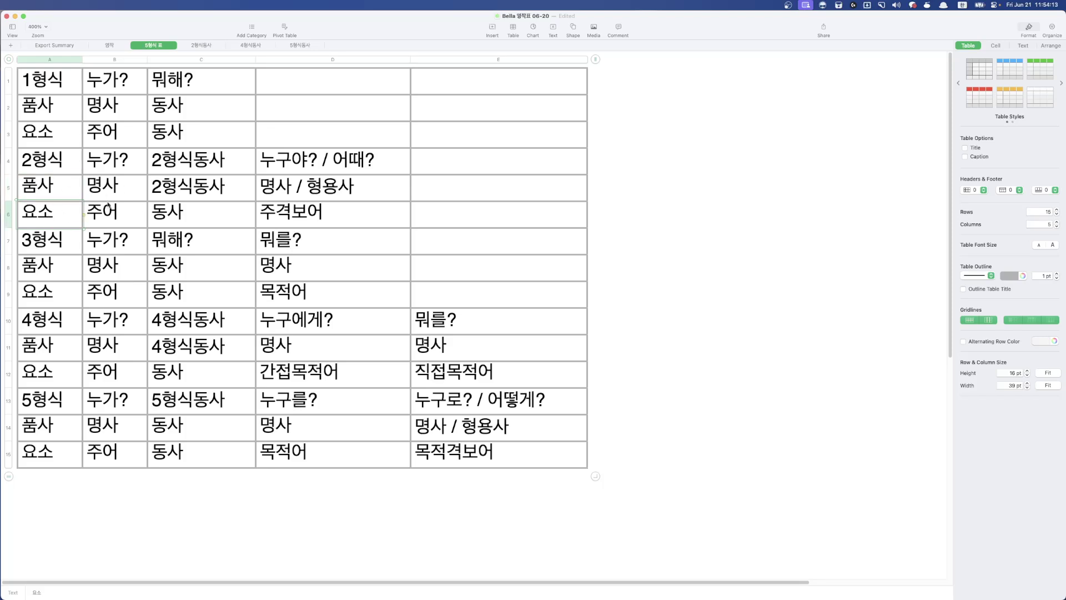
left_click(110, 165)
key("Right")
key("Right")
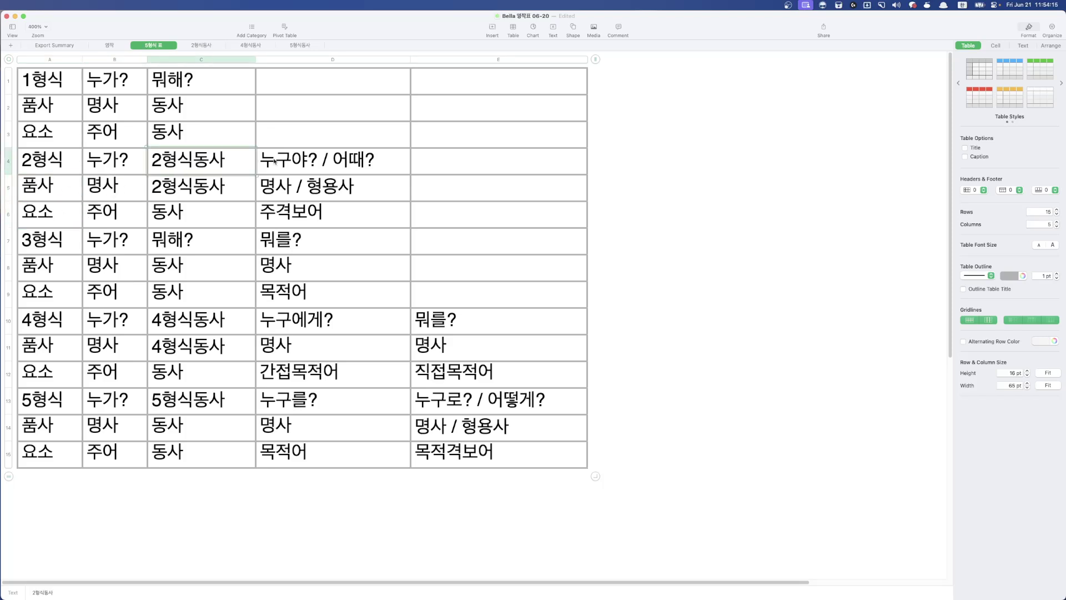
Copy the 2형식 interpretation entries B4:D4 from the 5형식 표 sheet into the 영작 sheet's 2형식 block, starting at C25.
left_click_drag(120, 162, 309, 163)
key("super+c")
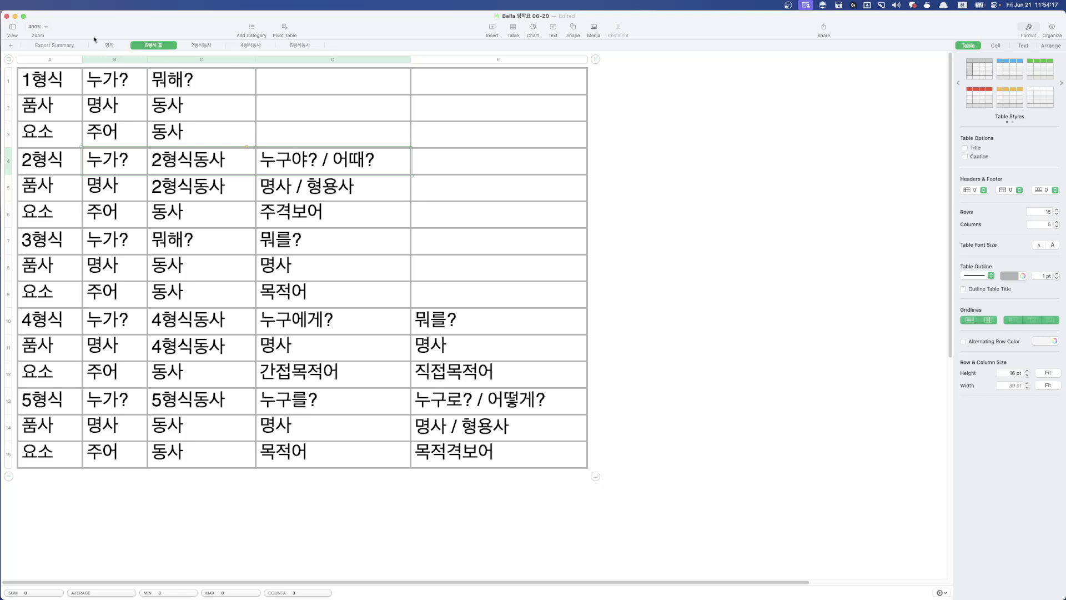
left_click(106, 45)
left_click(292, 448)
key("Left")
key("super+v")
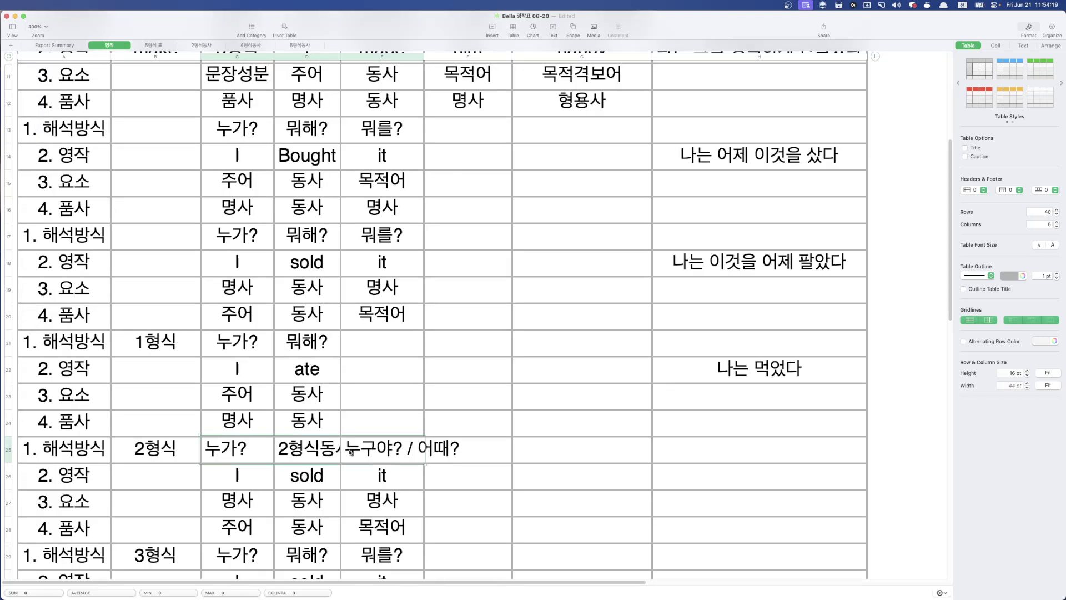
left_click(457, 478)
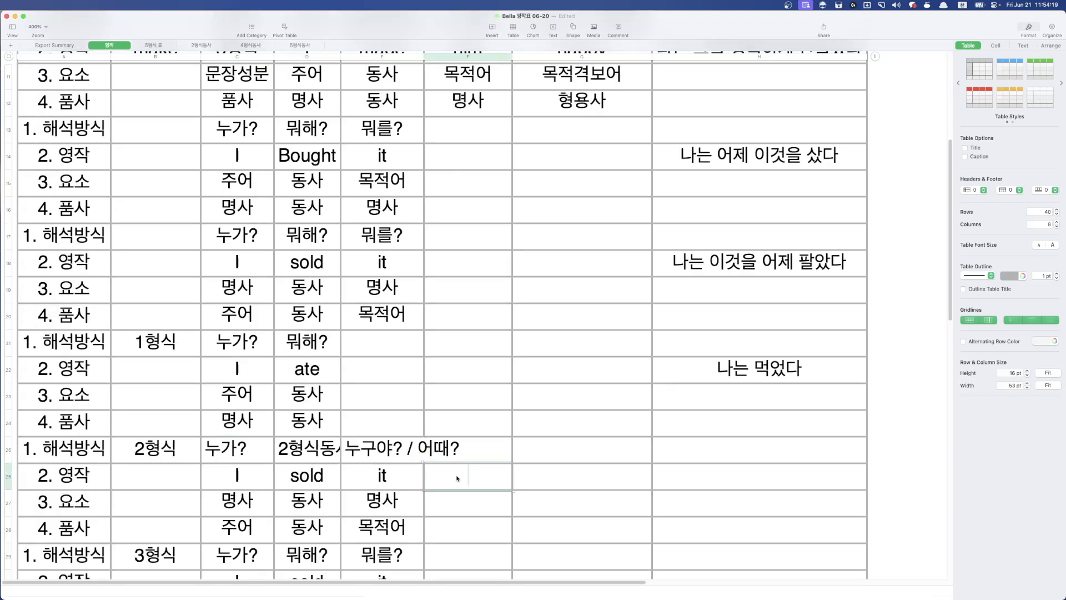
Fit the widths of columns D and E to their contents.
left_click(271, 58)
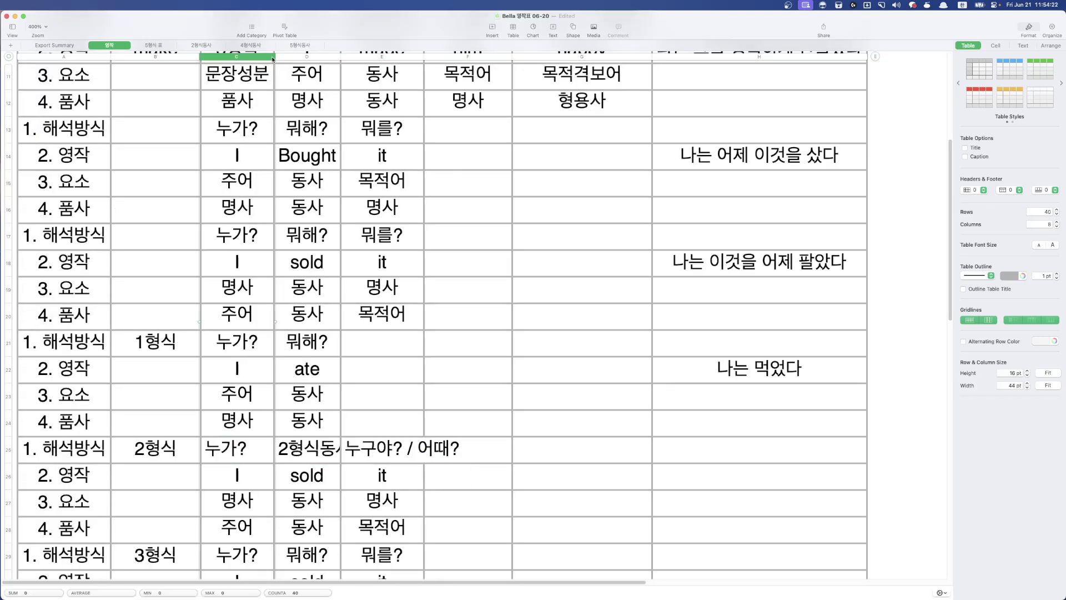
double_click(340, 58)
double_click(441, 56)
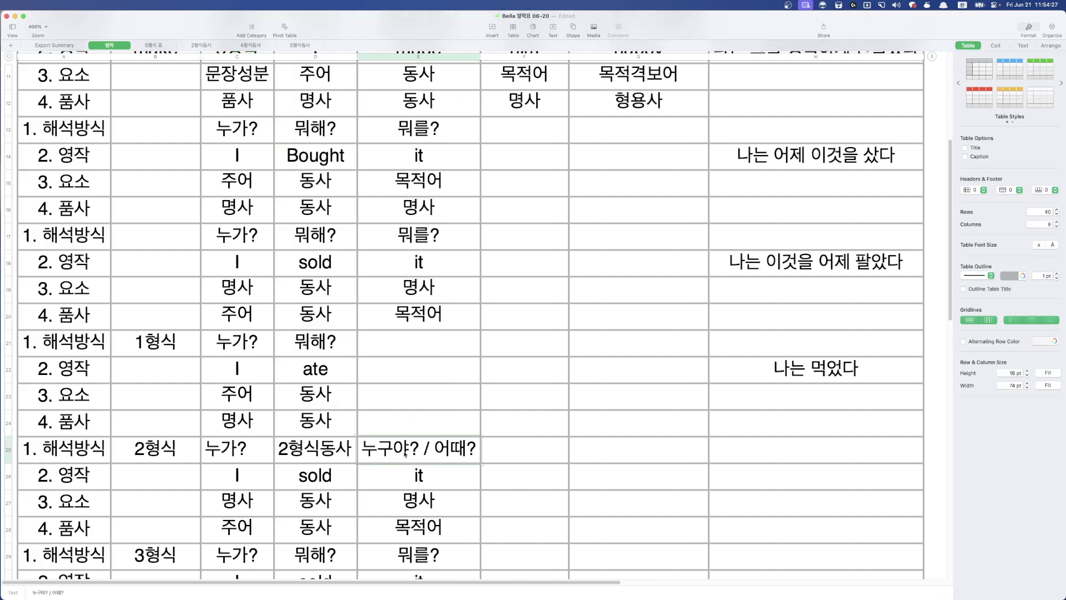
Center the interpretation entries in C25:E25 of the 2형식 block.
scroll(249, 352, "down", 2)
left_click(249, 351)
left_click_drag(250, 407, 418, 407)
key("super+shift+backslash")
left_click(389, 461)
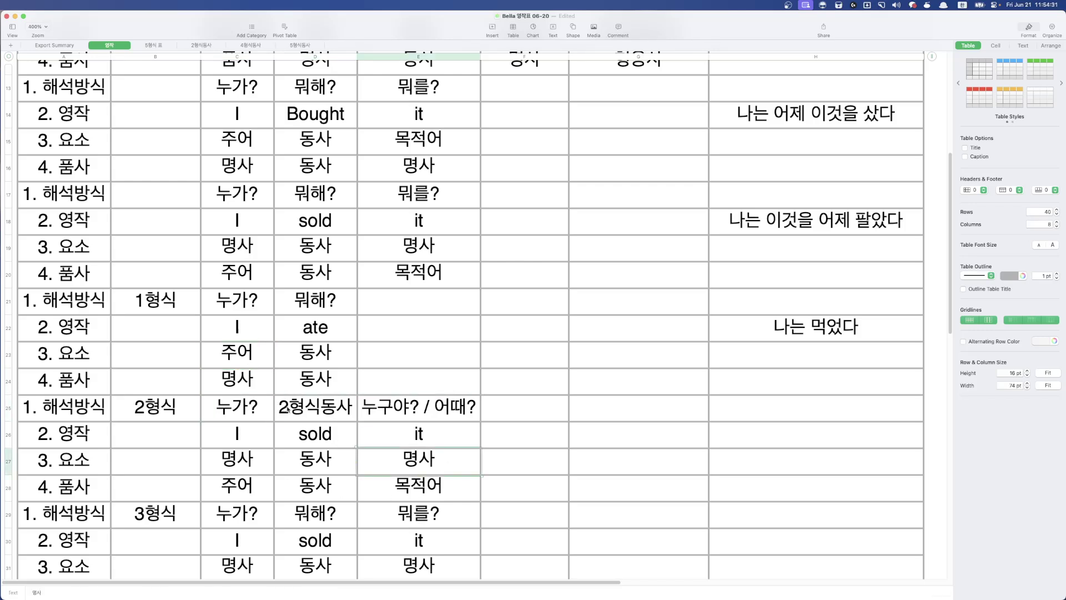
left_click(396, 418)
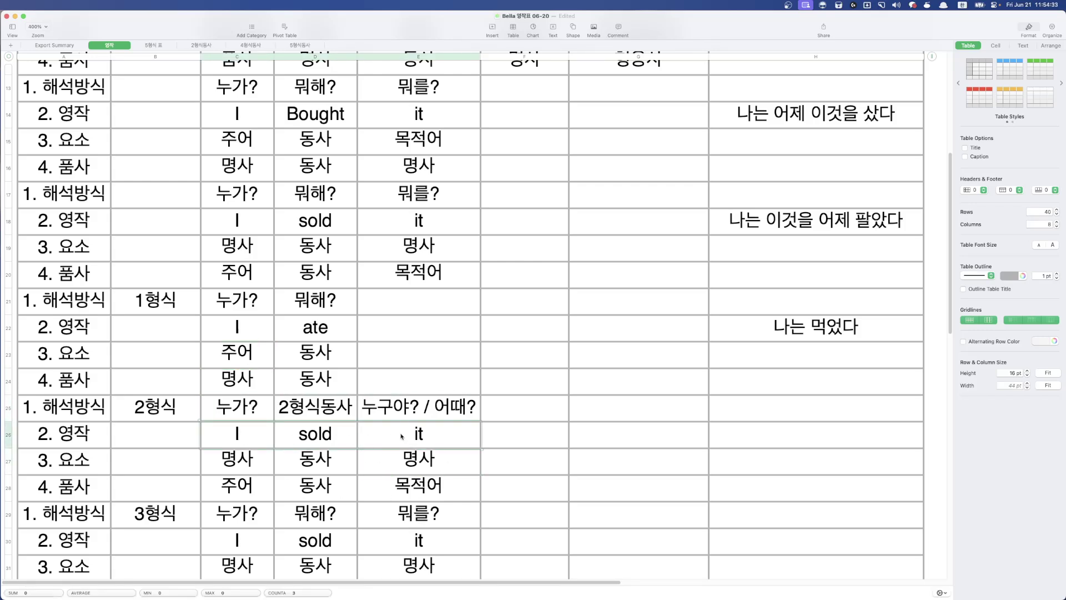
Try to clear the element and part-of-speech entries in C27:E28 of the 2형식 block, and undo the deletions.
left_click(261, 461)
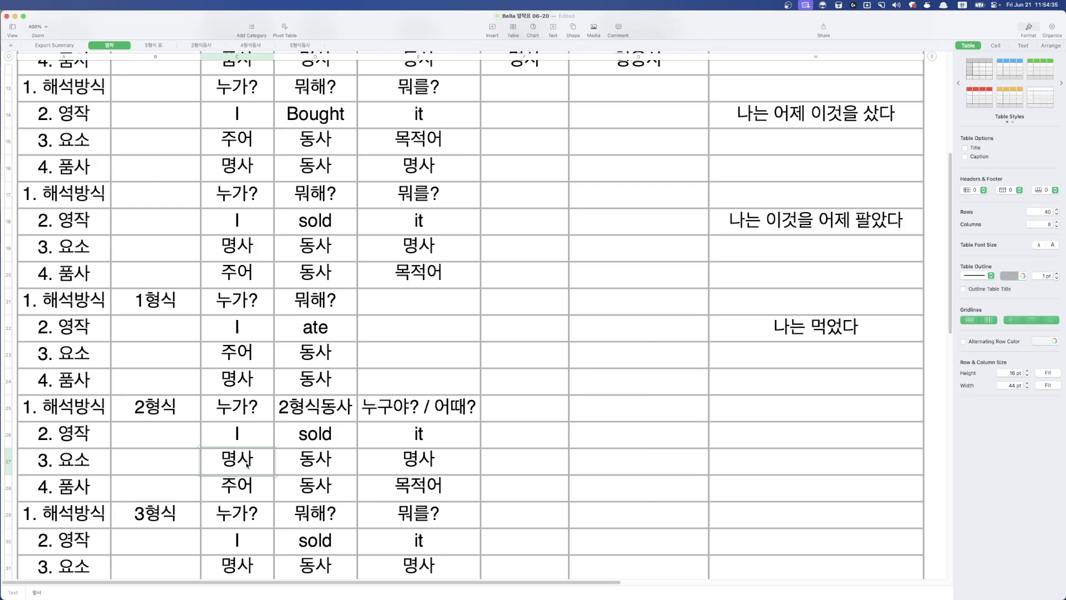
left_click_drag(247, 466, 397, 462)
key("BackSpace")
left_click_drag(245, 484, 397, 479)
key("BackSpace")
left_click(229, 462)
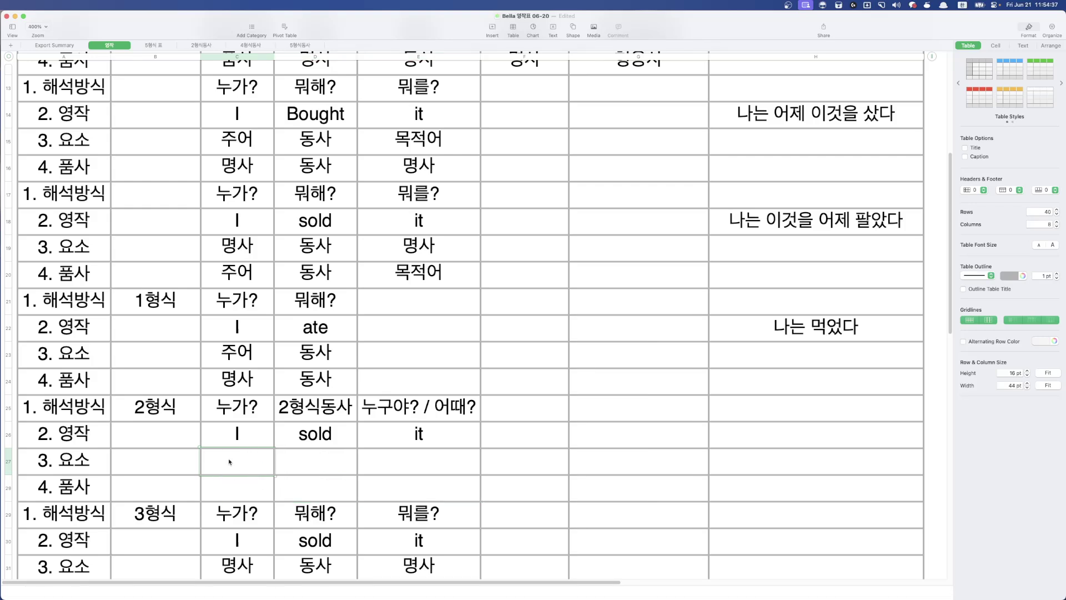
type("ㅇ")
key("BackSpace")
type("ㅇ")
key("super+z")
key("super+z")
key("super+z")
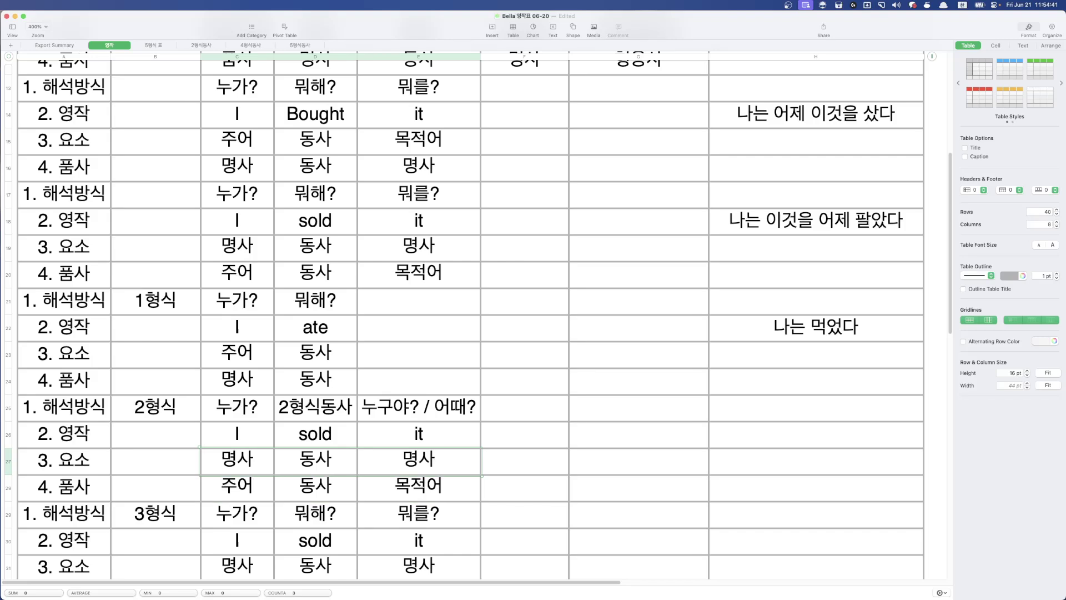
Change the row label in A23 of the 1형식 block to "3. 품사".
left_click(62, 389)
key("Up")
key("Down")
key("Up")
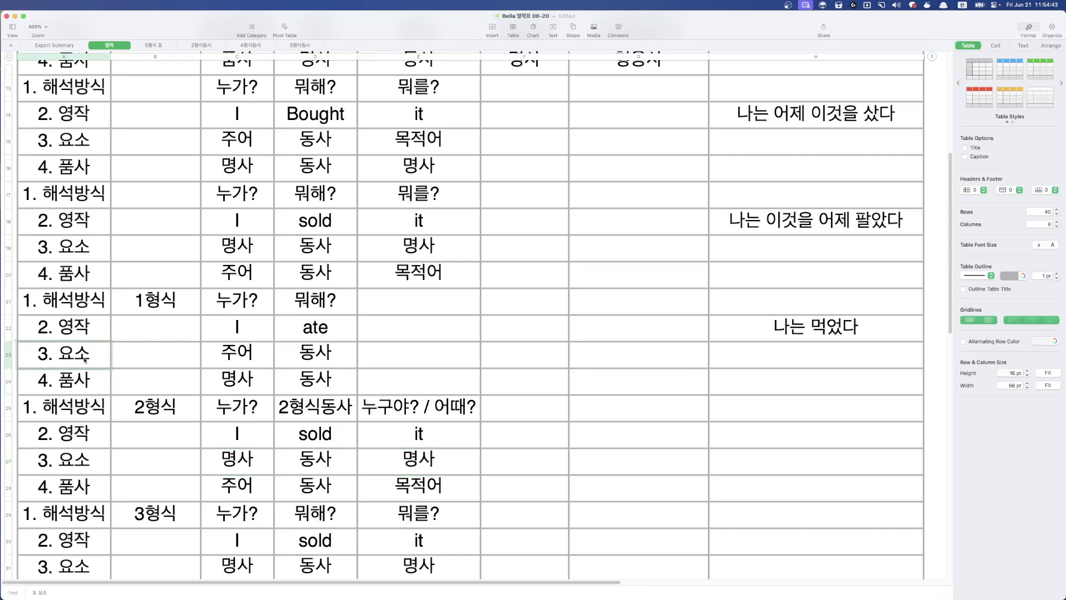
double_click(95, 358)
key("BackSpace")
key("BackSpace")
type("품사")
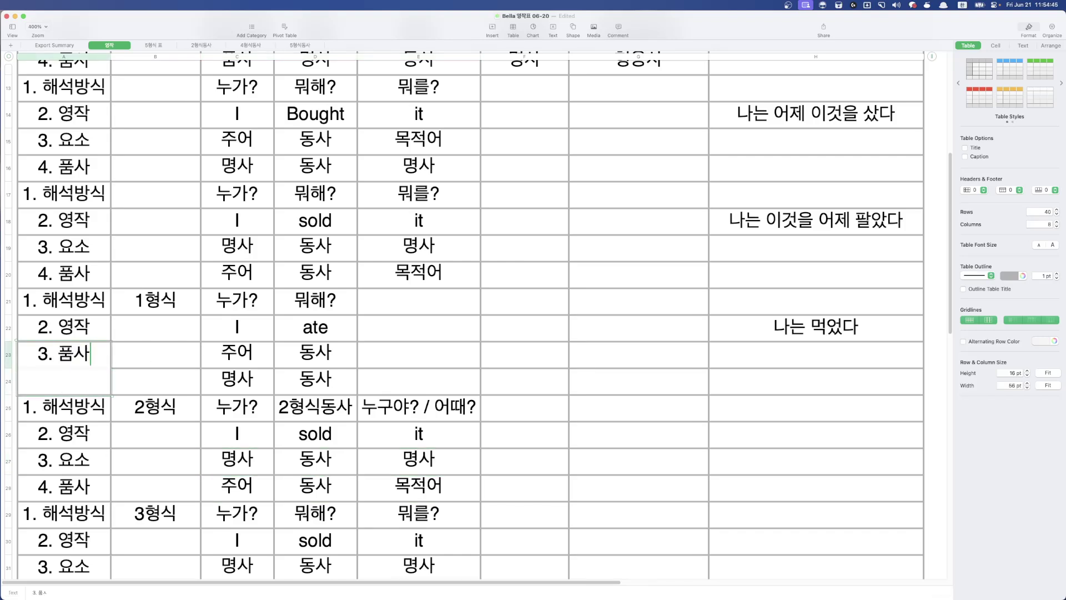
key("Return")
Change the row label in A24 of the 1형식 block to "4. 요소".
double_click(92, 381)
key("BackSpace")
key("BackSpace")
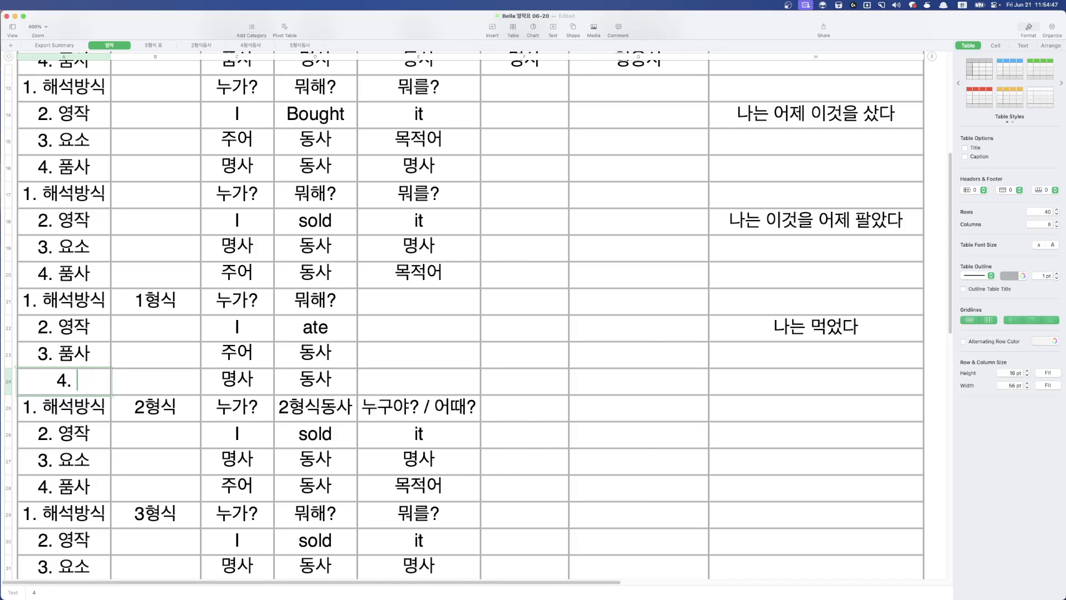
type("욧")
type("소")
key("Return")
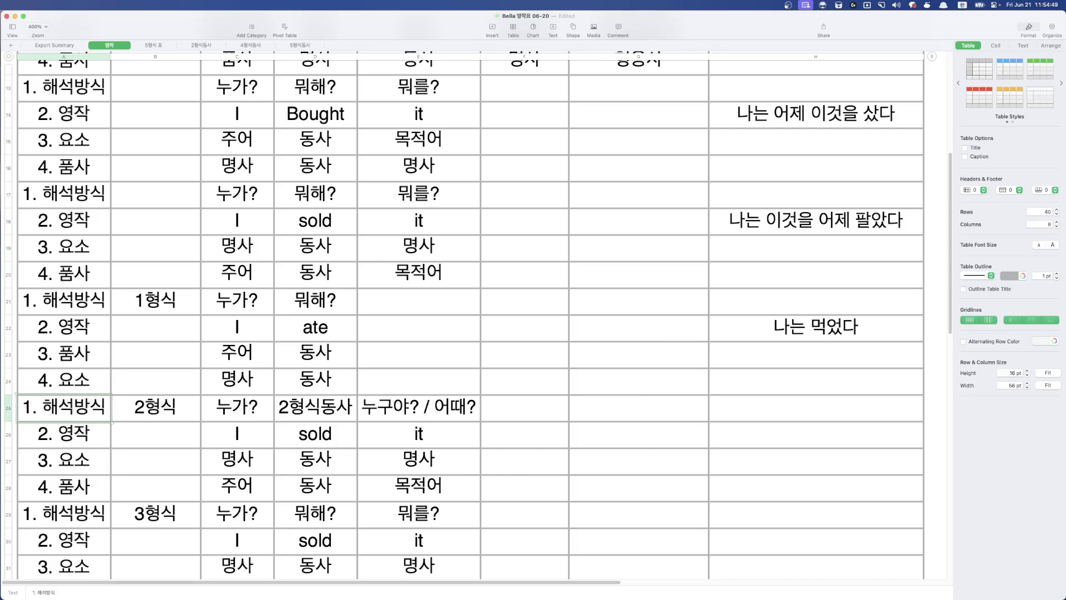
Copy the row labels A21:A24 and paste them into the 2형식 and 3형식 blocks, starting at A25 and A29.
left_click_drag(83, 303, 82, 382)
key("super+c")
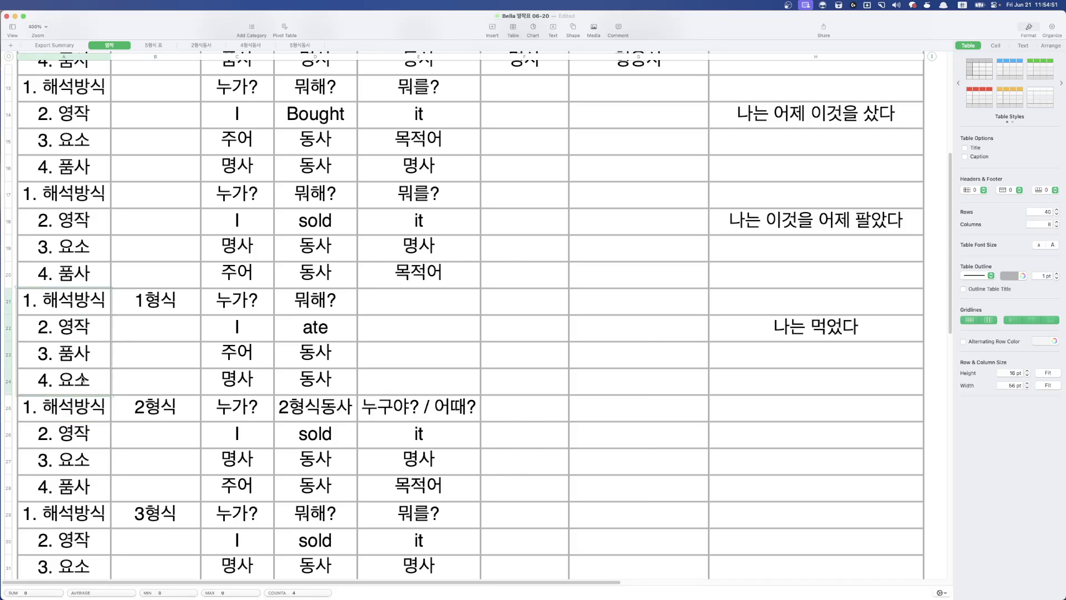
left_click(82, 382)
left_click(86, 411)
key("super+v")
scroll(89, 445, "down", 3)
left_click(95, 433)
key("super+v")
Paste the same row labels into the 4형식 and 5형식 blocks, starting at A33 and A37.
scroll(91, 463, "down", 3)
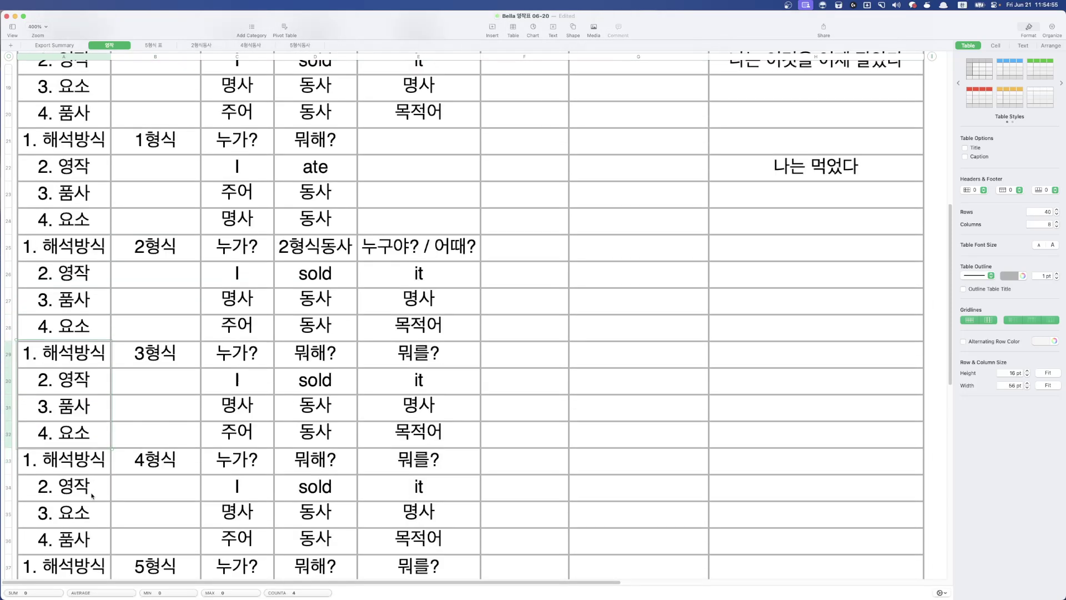
left_click(83, 449)
key("super+v")
left_click(94, 543)
key("super+v")
scroll(138, 499, "down", 3)
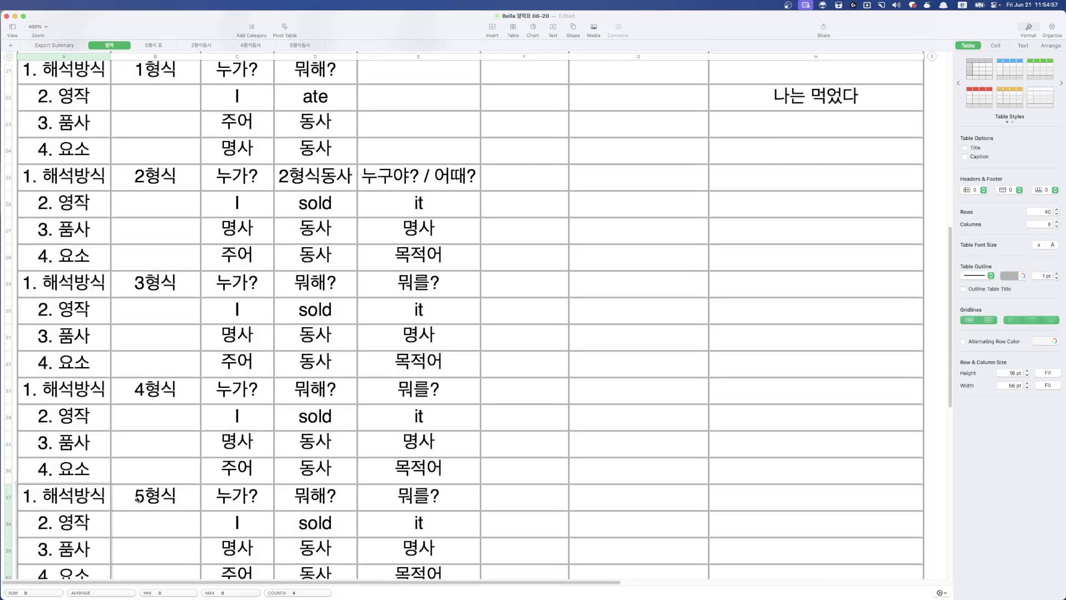
scroll(137, 499, "up", 3)
left_click(204, 373)
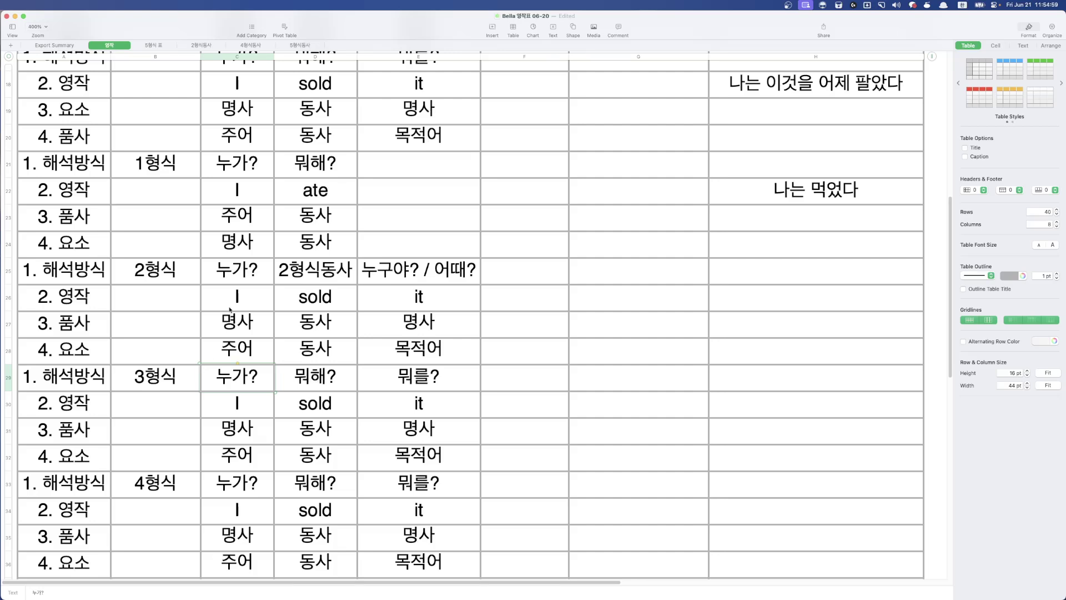
Clear the sample entries from the 영작, 품사 and 요소 rows of the 2형식 block, cells C26:E28.
left_click(247, 293)
left_click_drag(251, 294, 430, 310)
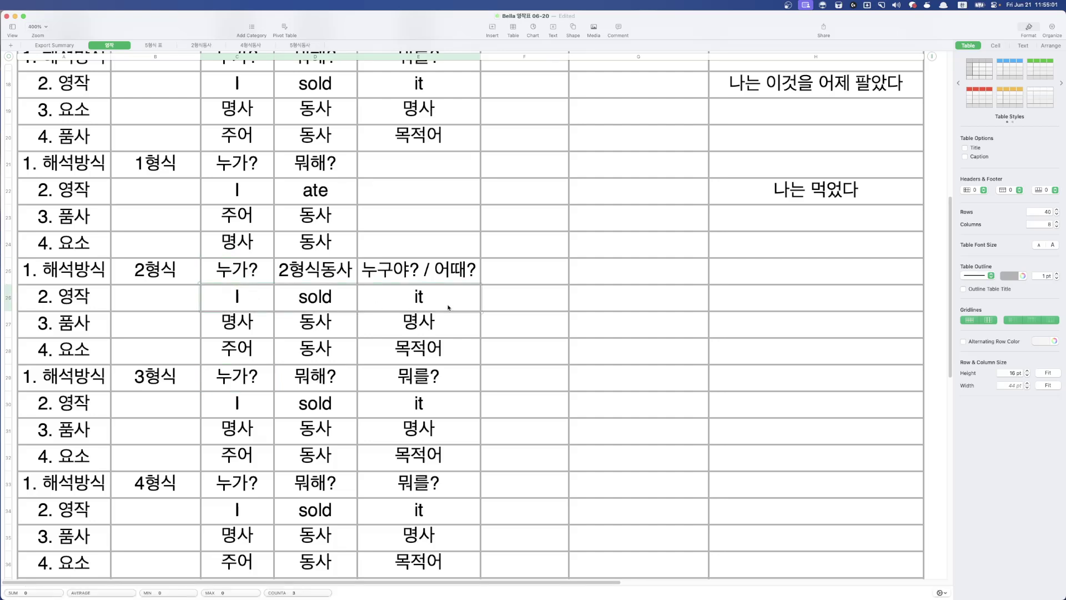
key("Delete")
left_click_drag(239, 323, 365, 352)
key("Delete")
left_click(250, 337)
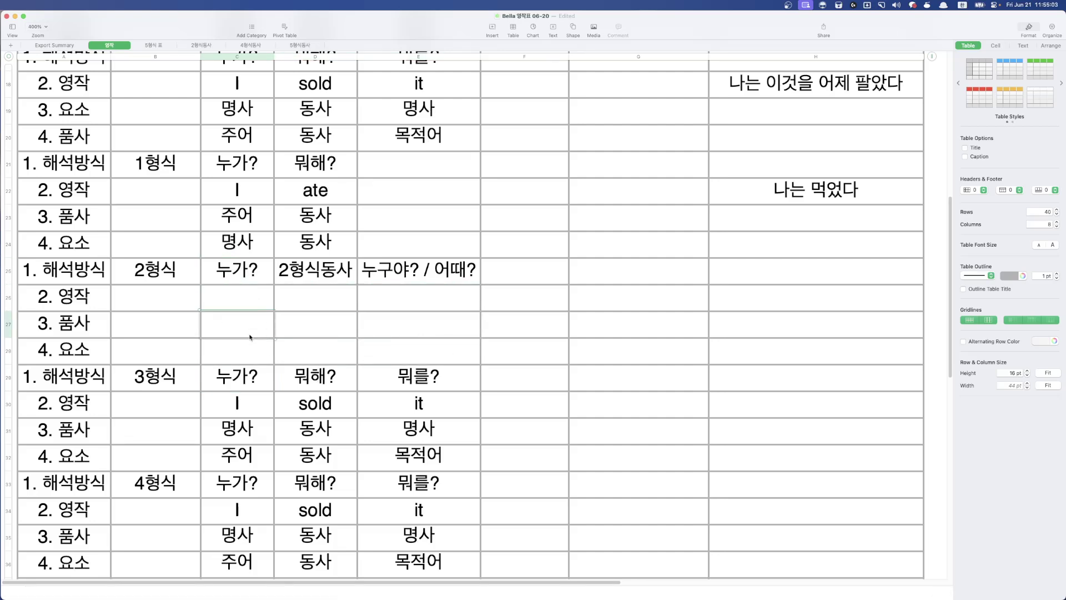
left_click(375, 329)
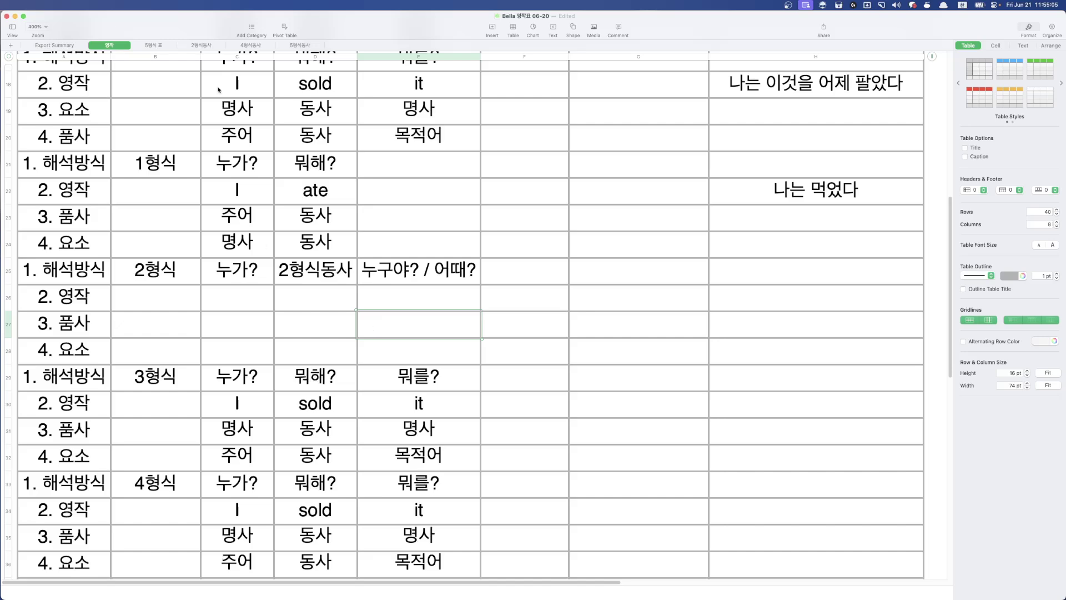
Fill the 2형식 block's 품사 row from C27 with "명사", "2형식동사" and "명사 / 형용사".
left_click(154, 45)
left_click(110, 46)
left_click(237, 319)
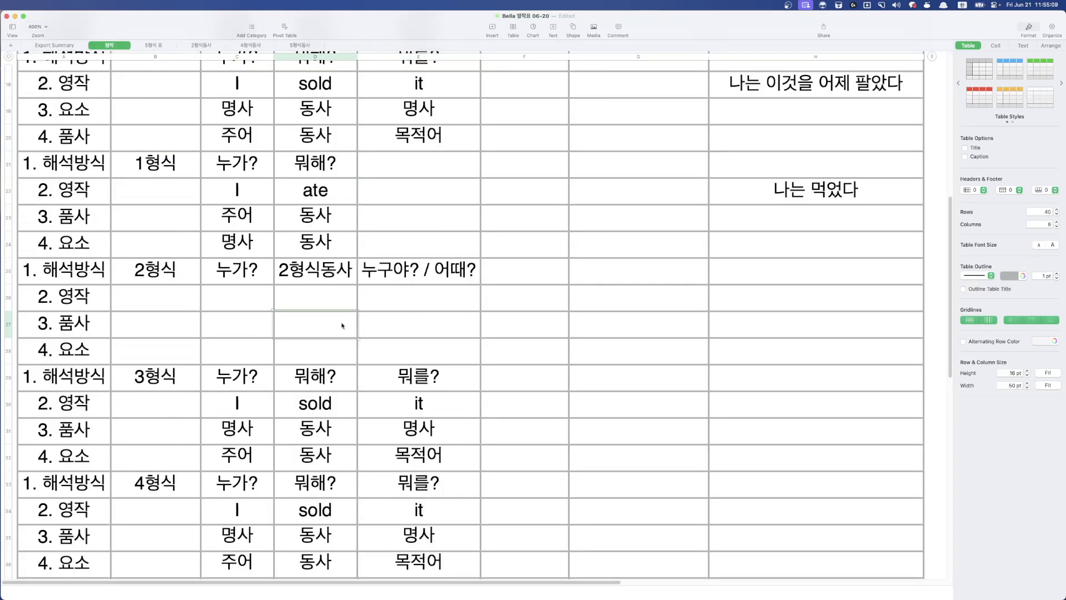
left_click(390, 326)
left_click(225, 328)
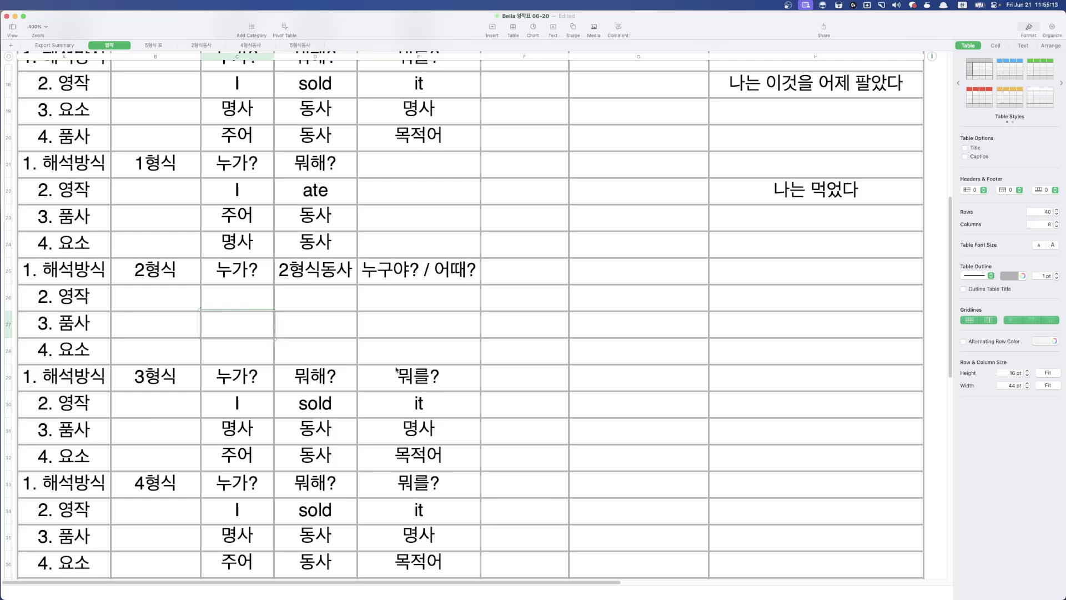
type("명사")
key("Tab")
type("2형식동사")
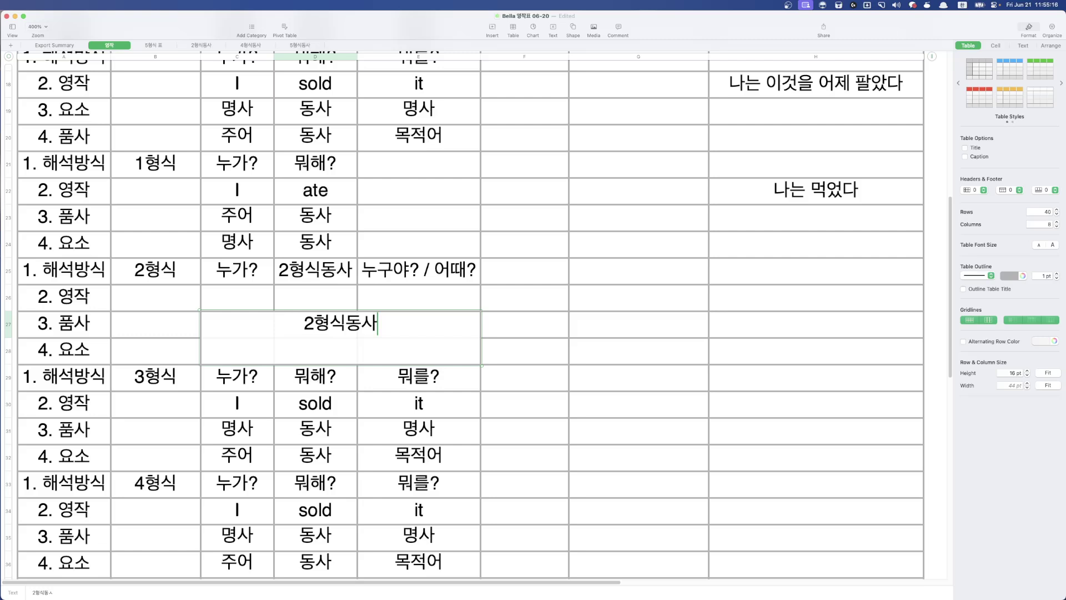
key("Tab")
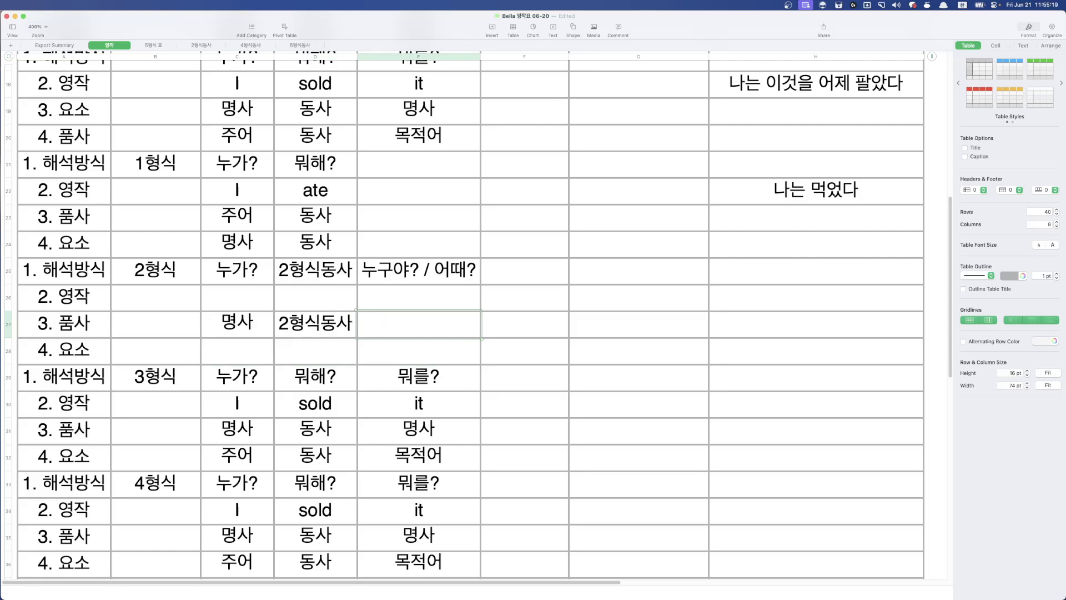
type("명사 / 형용사")
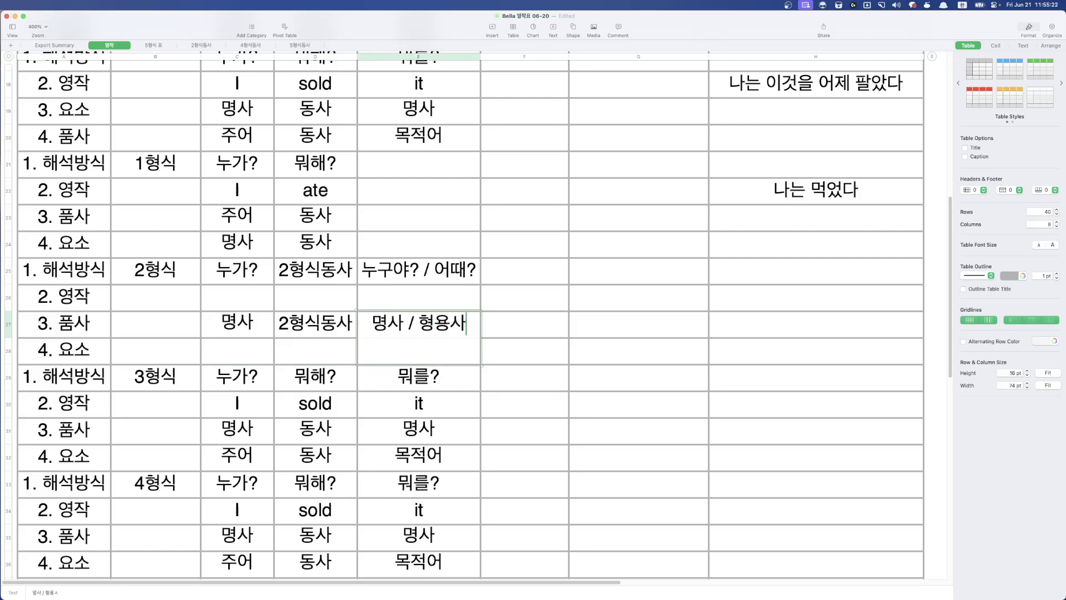
key("Return")
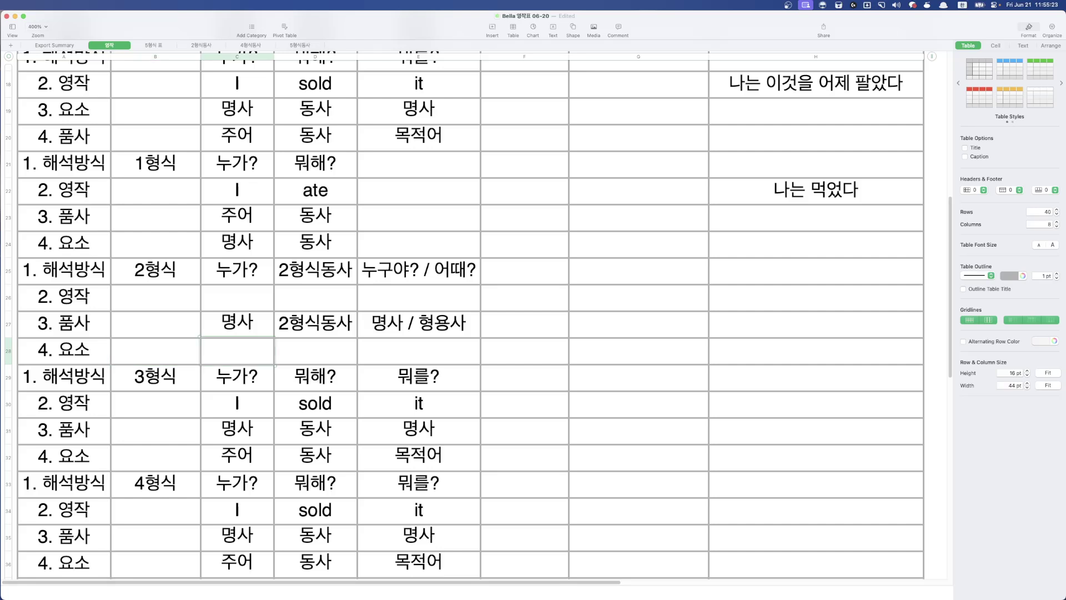
Fill the 2형식 block's 요소 row from C28 with "주어", "2형식동사" and "주격보어".
type("주어")
key("Tab")
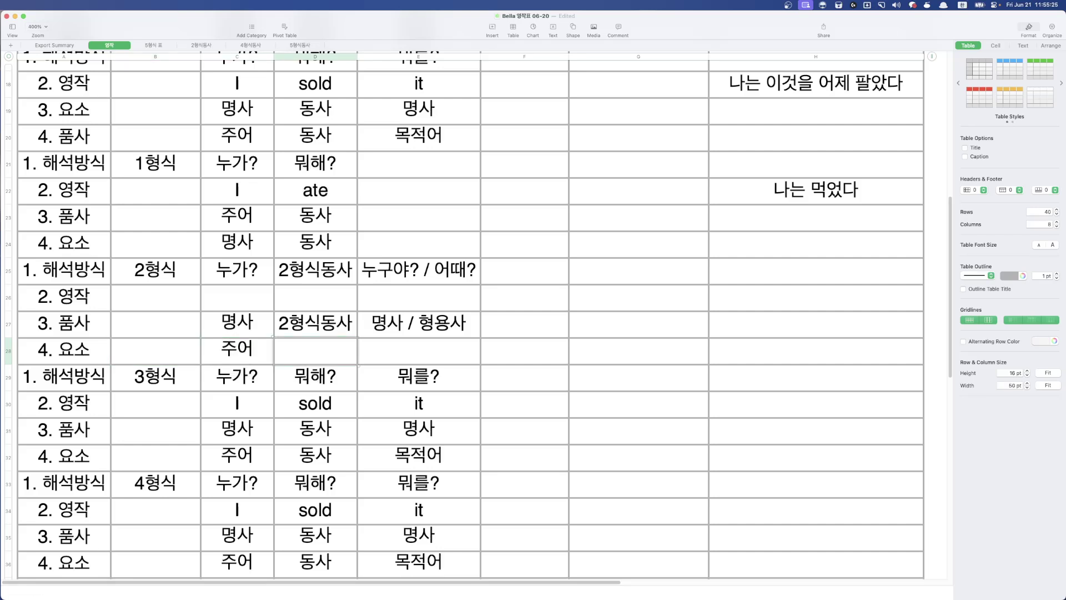
type("2형식동사")
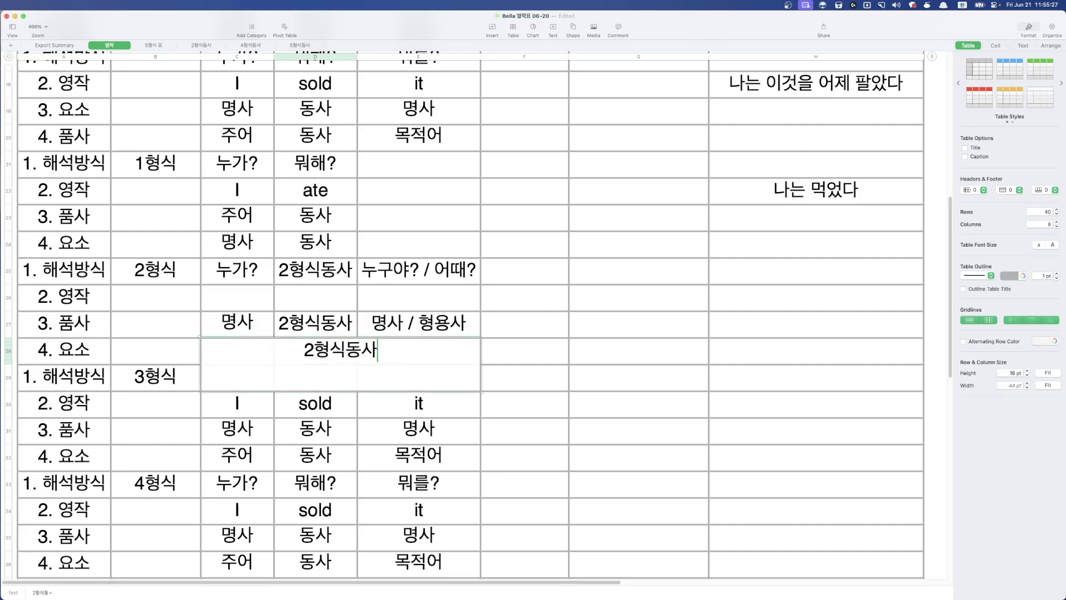
key("Tab")
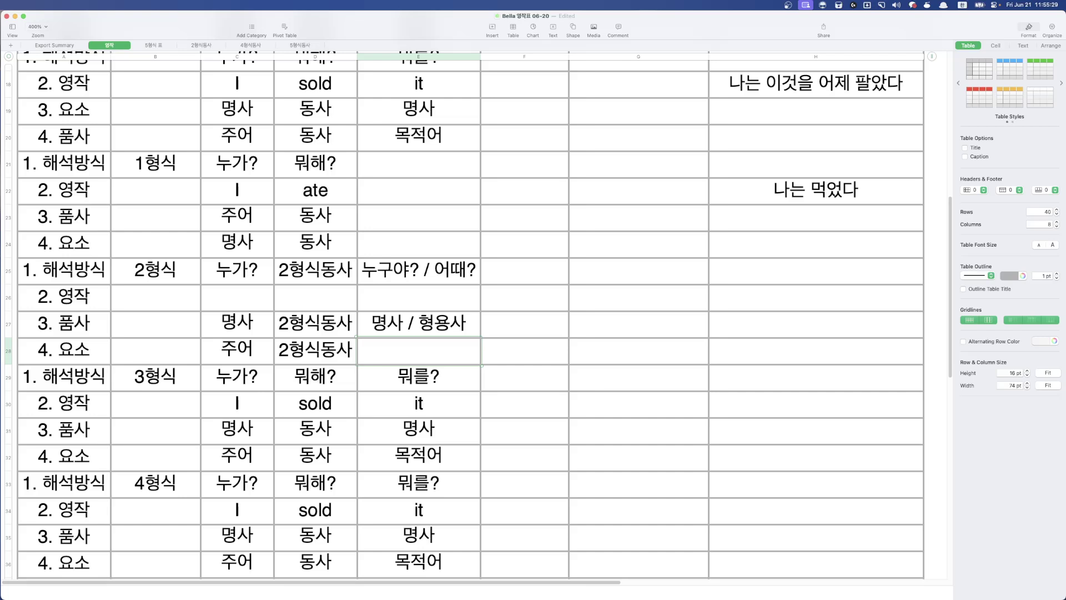
type("보")
key("BackSpace")
key("BackSpace")
type("주격보어")
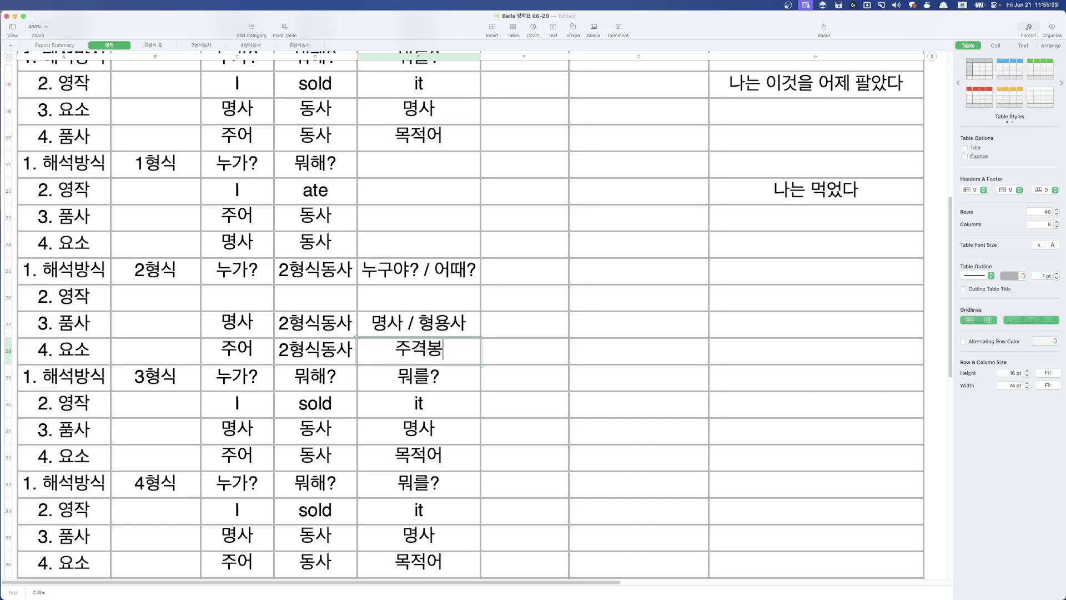
key("Return")
Enter the example sentence "you", "Are", "Pretty" across C26:E26 in the 2형식 block's 영작 row.
key("Up")
key("Up")
key("Up")
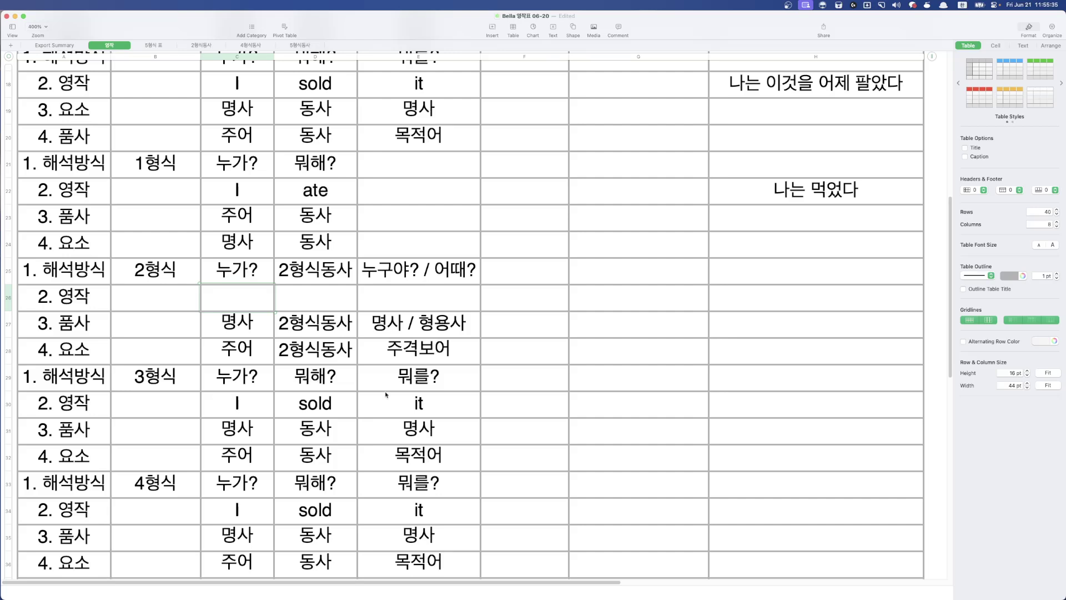
left_click(303, 299)
left_click(388, 294)
left_click(273, 297)
key("ctrl+space")
type("you")
key("Tab")
type("Are")
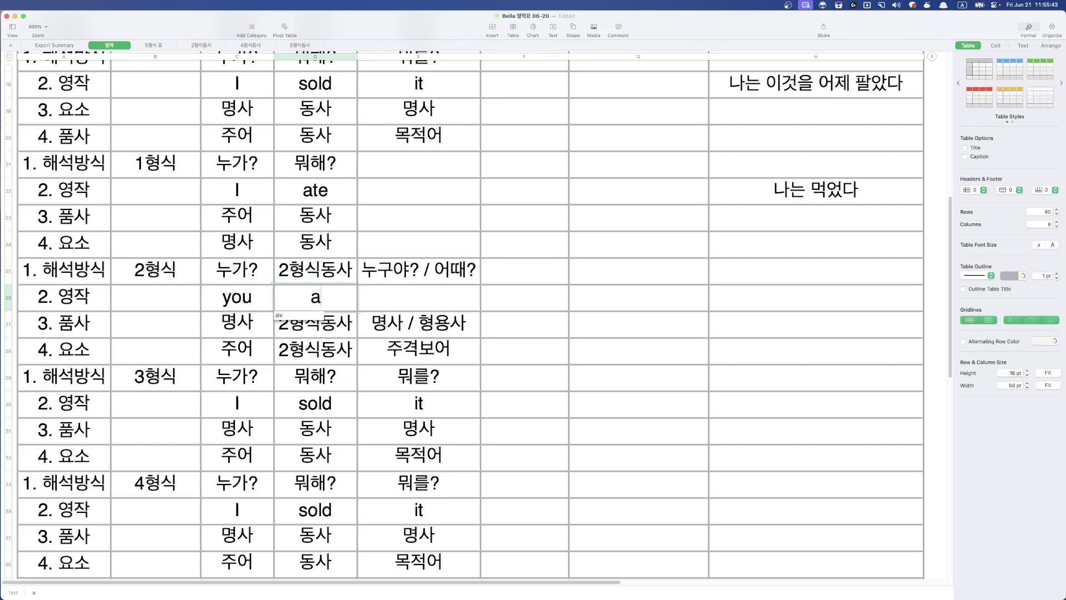
key("Tab")
type("pretty")
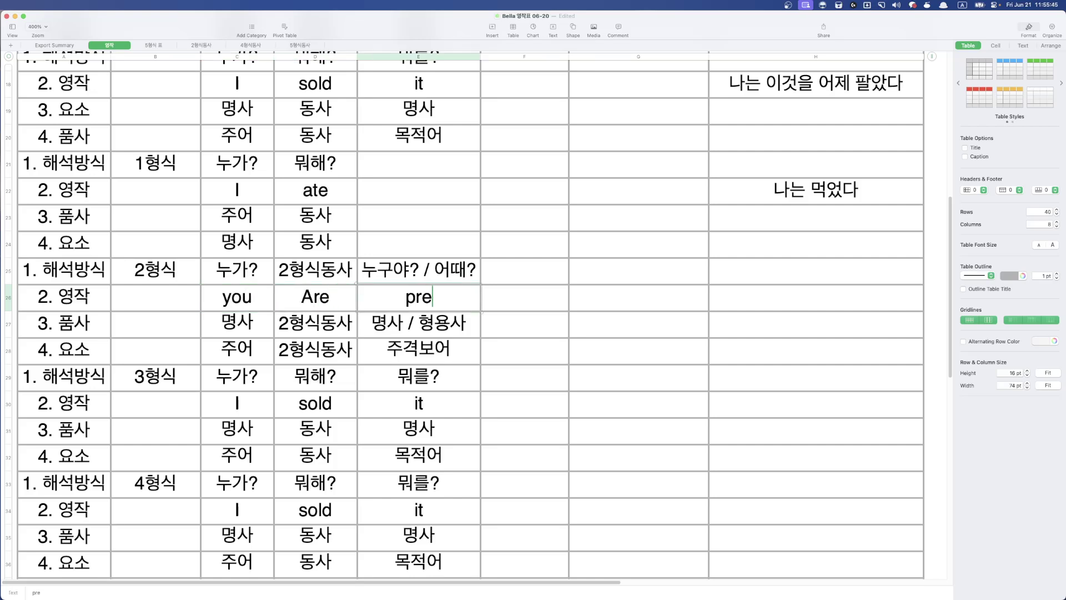
key("Return")
Enter the Korean translation "당신은 예쁩니다" in H26 of the 2형식 block's 영작 row.
key("Up")
key("Right")
key("Right")
key("Right")
key("Right")
key("Right")
type("s")
key("BackSpace")
key("Caps_Lock")
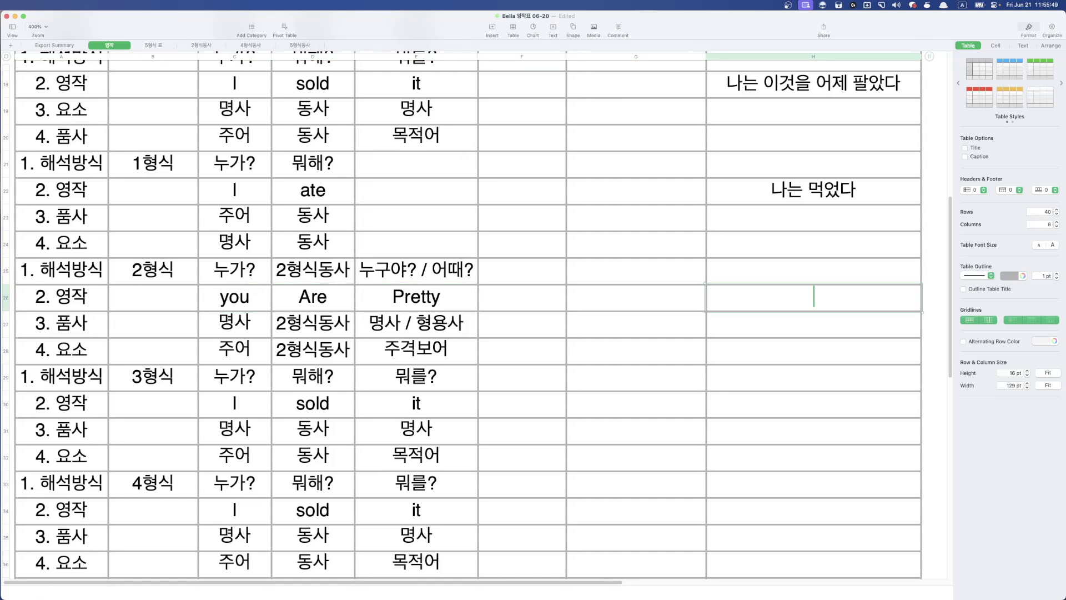
type("당신은 ㄴ")
key("BackSpace")
type("예쁩니다")
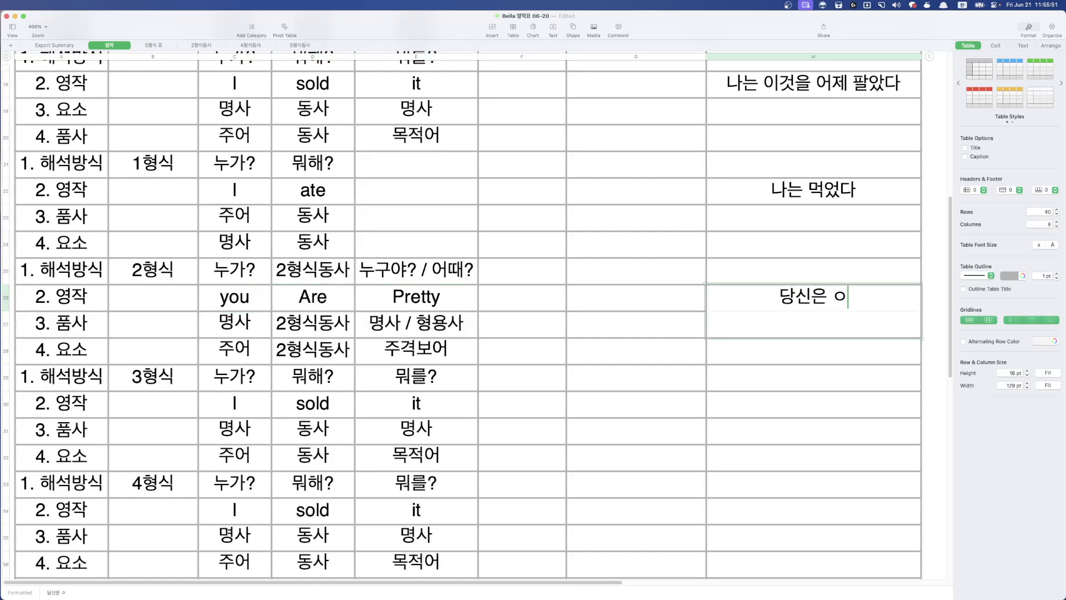
key("Return")
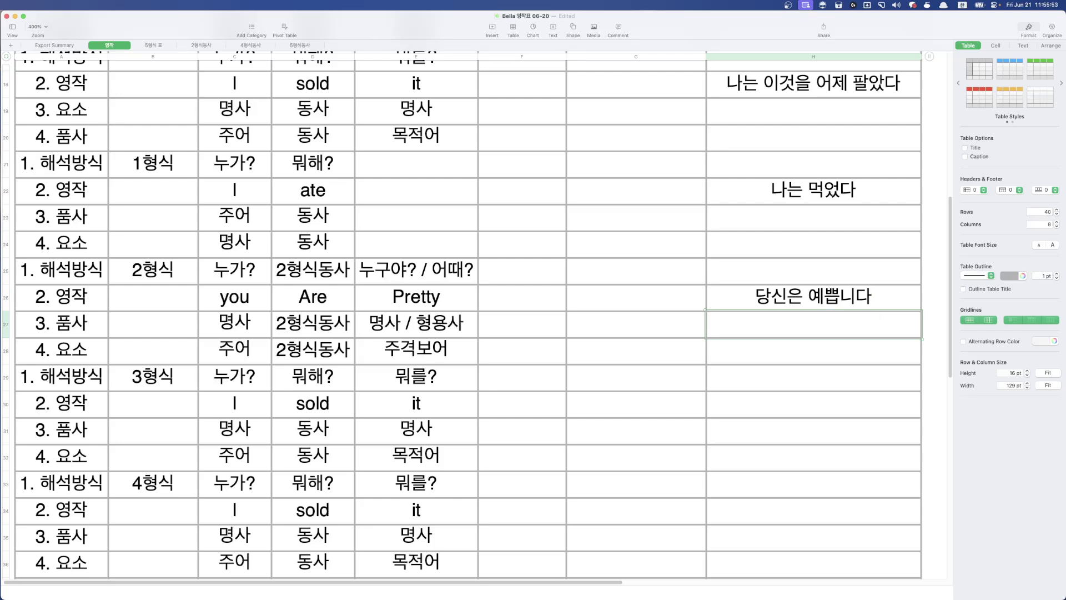
Review the 2형식 example sentence and the verb examples on the 2형식동사 sheet, and return to the grammar table.
left_click(285, 302)
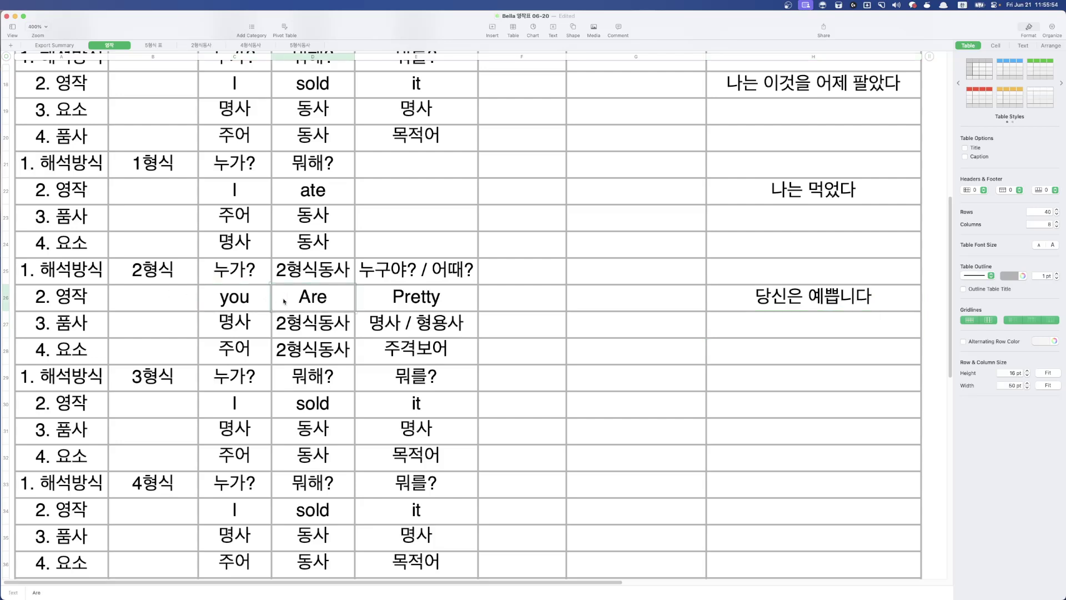
left_click(417, 302)
left_click(294, 300)
left_click(257, 300)
left_click(308, 299)
left_click(222, 45)
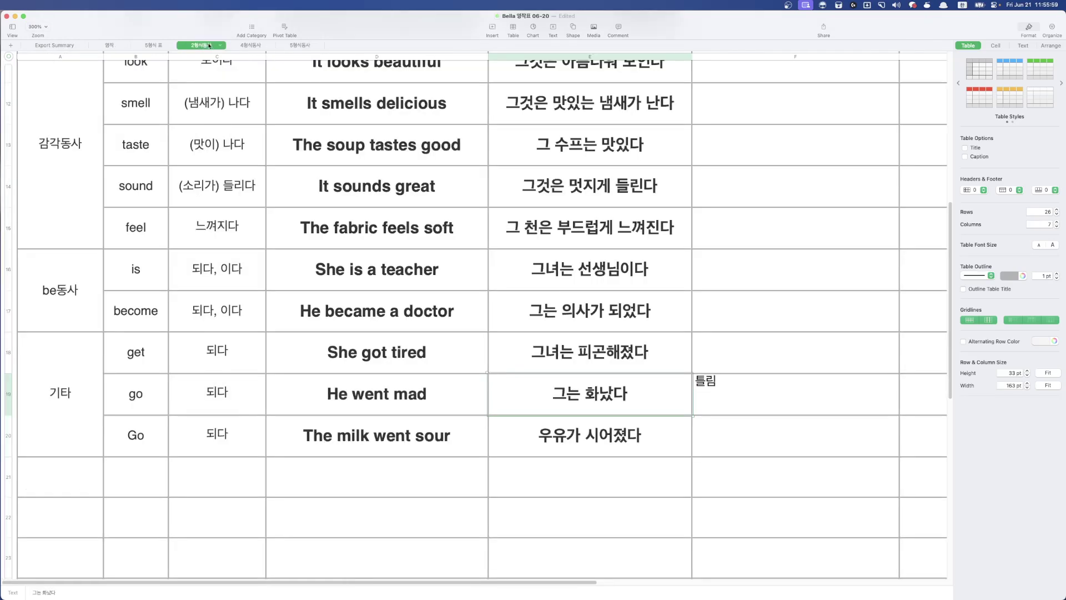
scroll(233, 321, "up", 10)
scroll(233, 320, "down", 5)
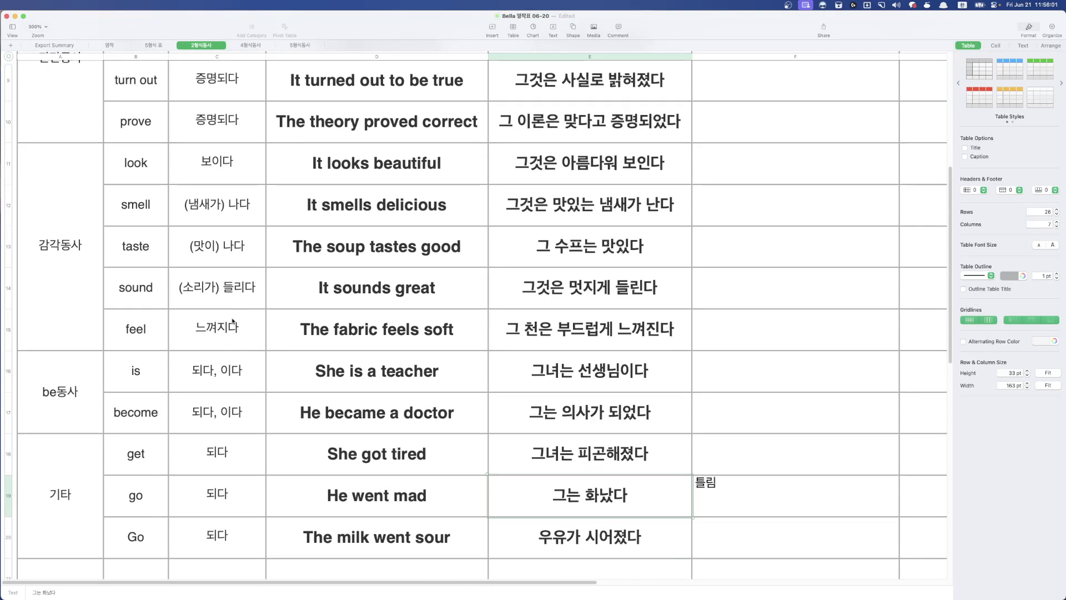
scroll(178, 265, "up", 6)
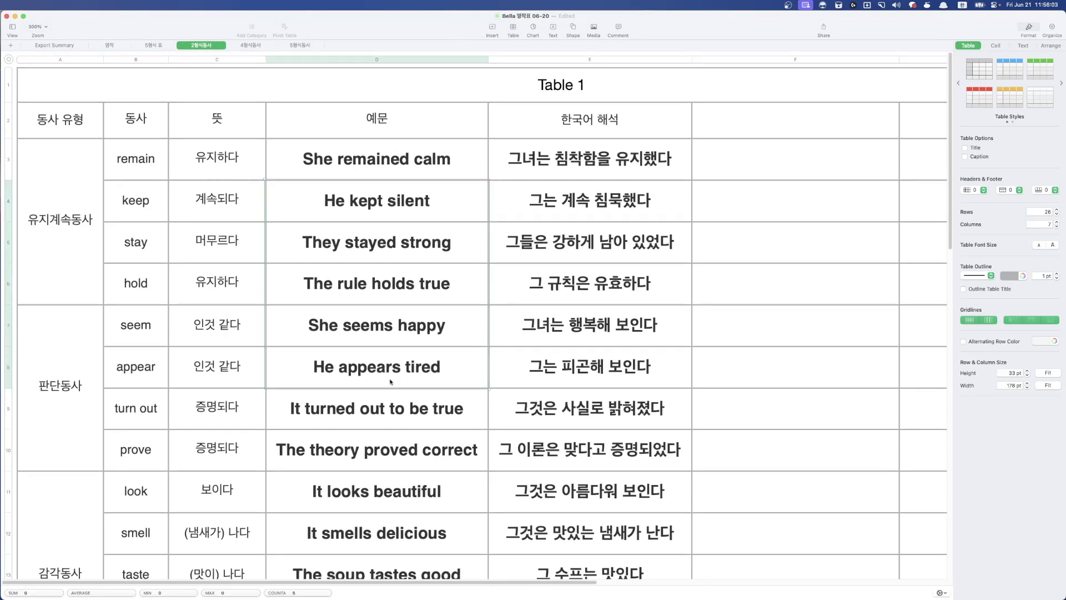
left_click(531, 369)
left_click(381, 161)
scroll(300, 350, "down", 6)
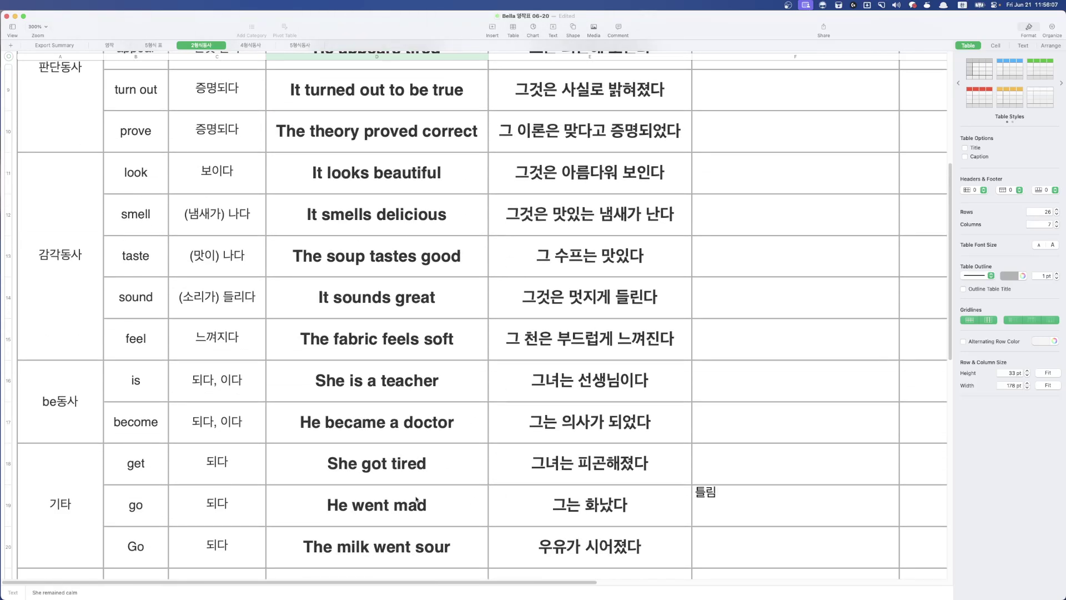
left_click(416, 499)
left_click(550, 504)
left_click(450, 503)
left_click(536, 502)
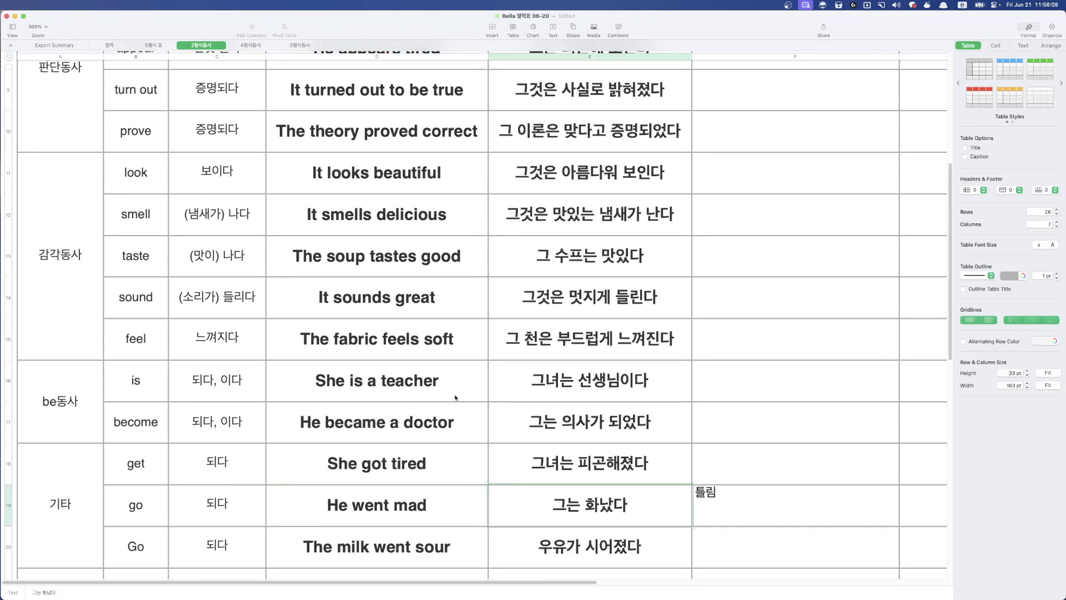
left_click(110, 46)
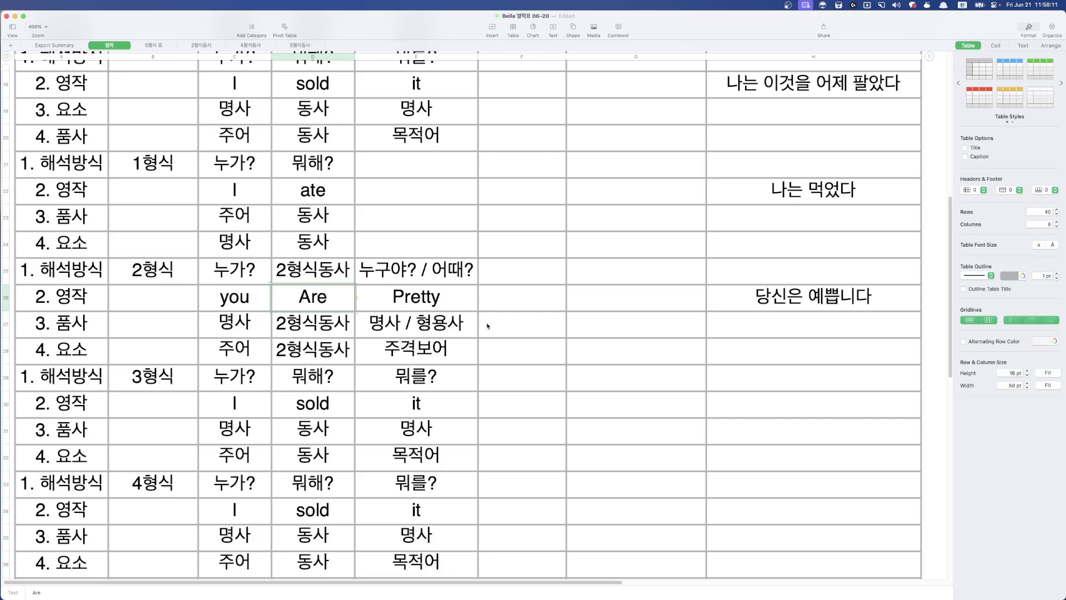
Review the 2형식 complement cell and the 품사 and 요소 rows of the 3형식 block.
left_click(398, 349)
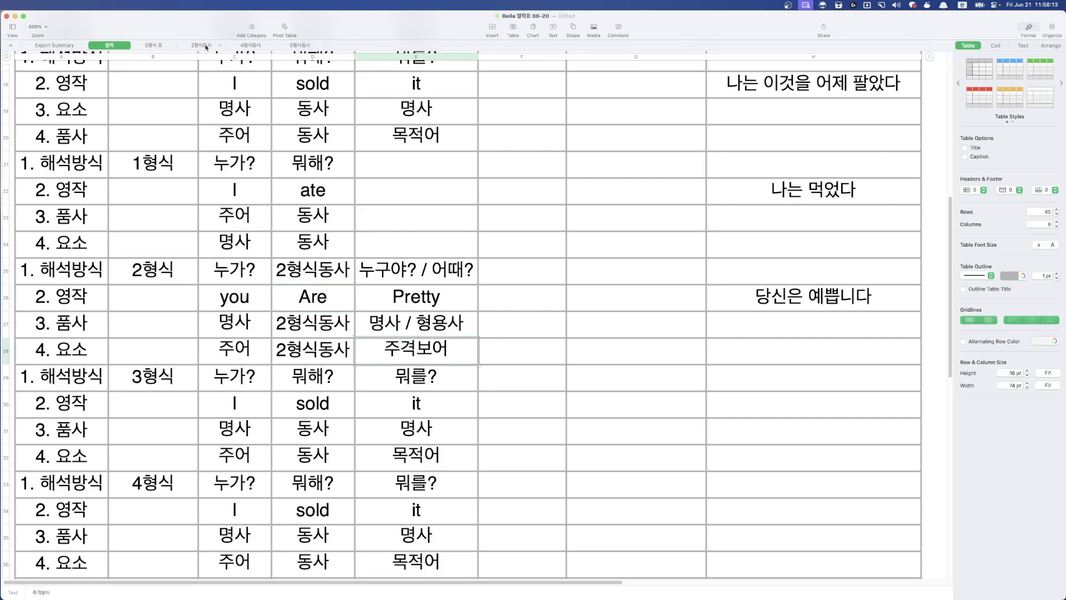
left_click(424, 355)
left_click(181, 379)
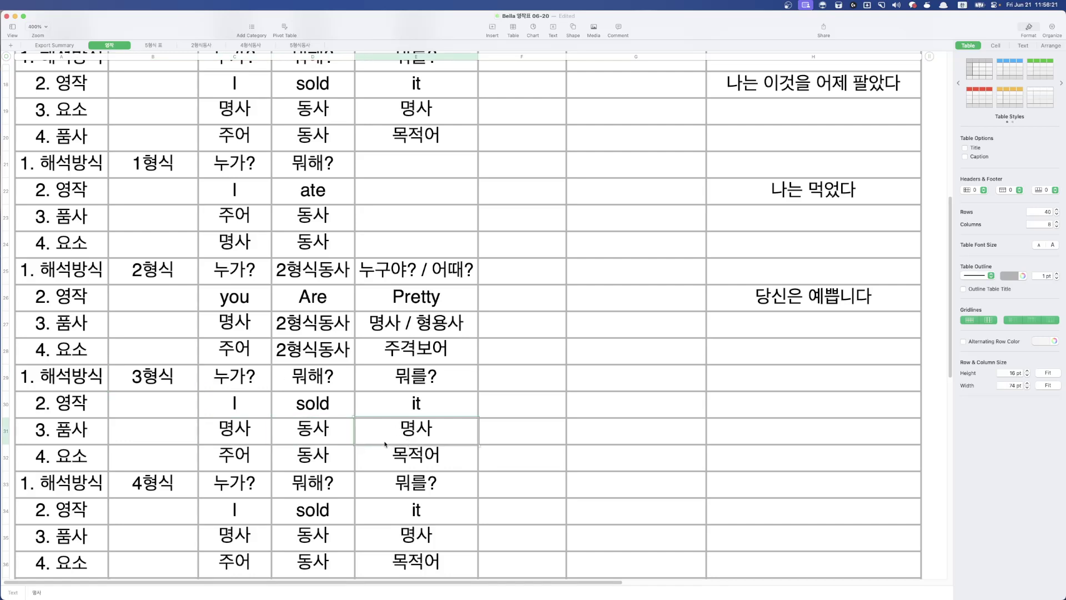
left_click(414, 431)
left_click(256, 430)
left_click(316, 430)
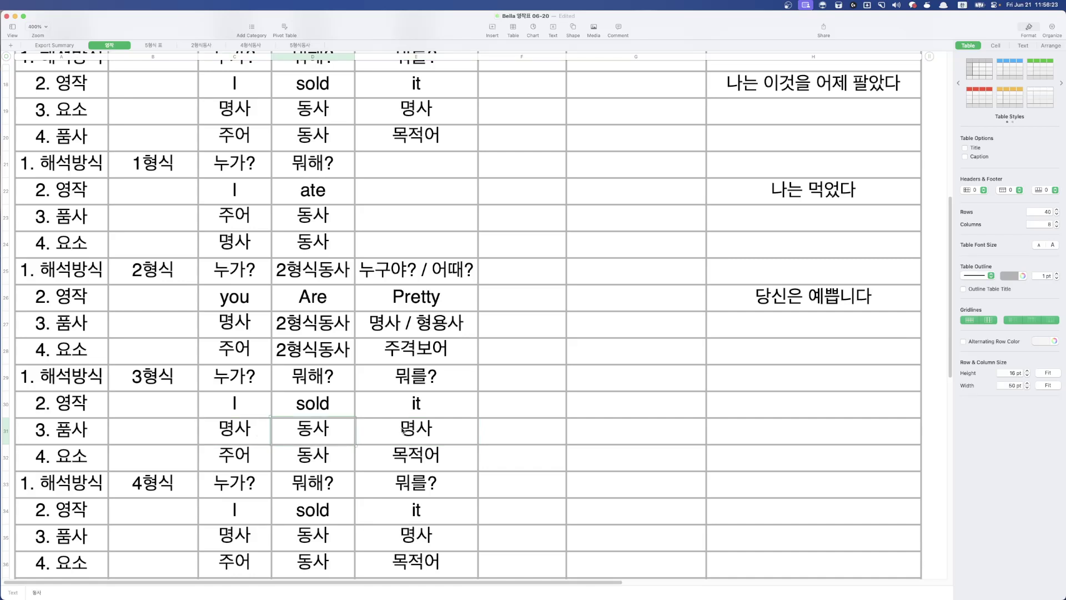
left_click(410, 431)
left_click(411, 459)
left_click(317, 457)
left_click(228, 456)
left_click(239, 431)
key("Right")
key("Right")
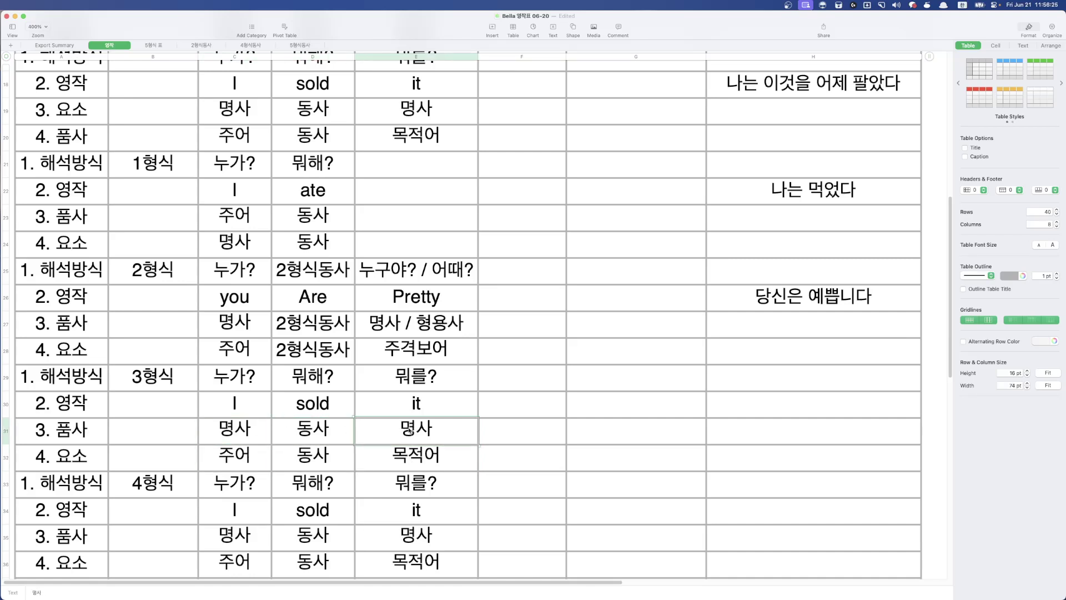
key("Down")
key("Left")
key("Left")
key("Up")
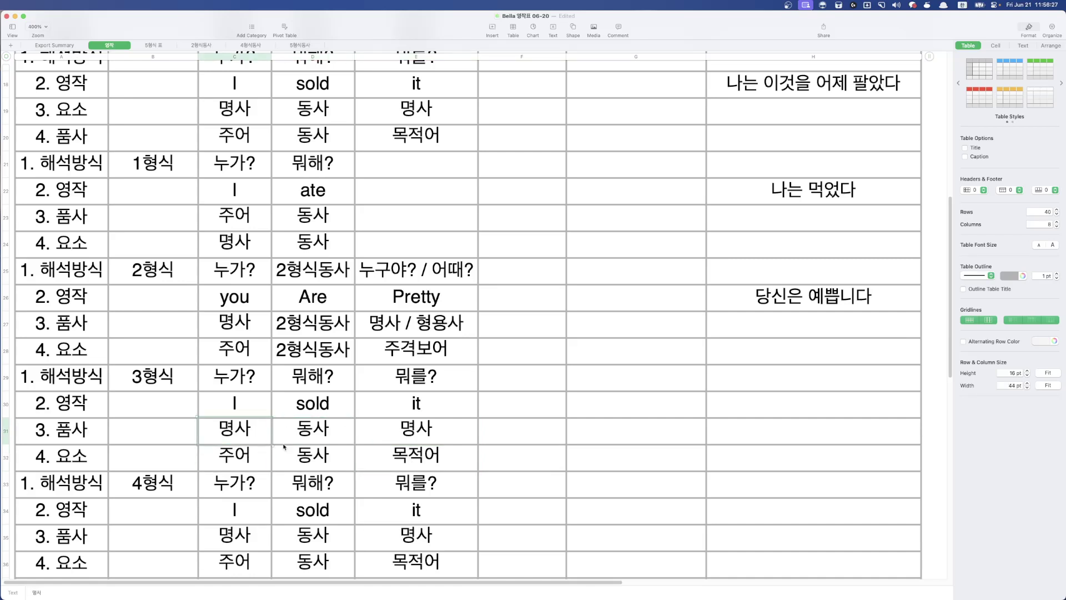
key("Right")
key("Right")
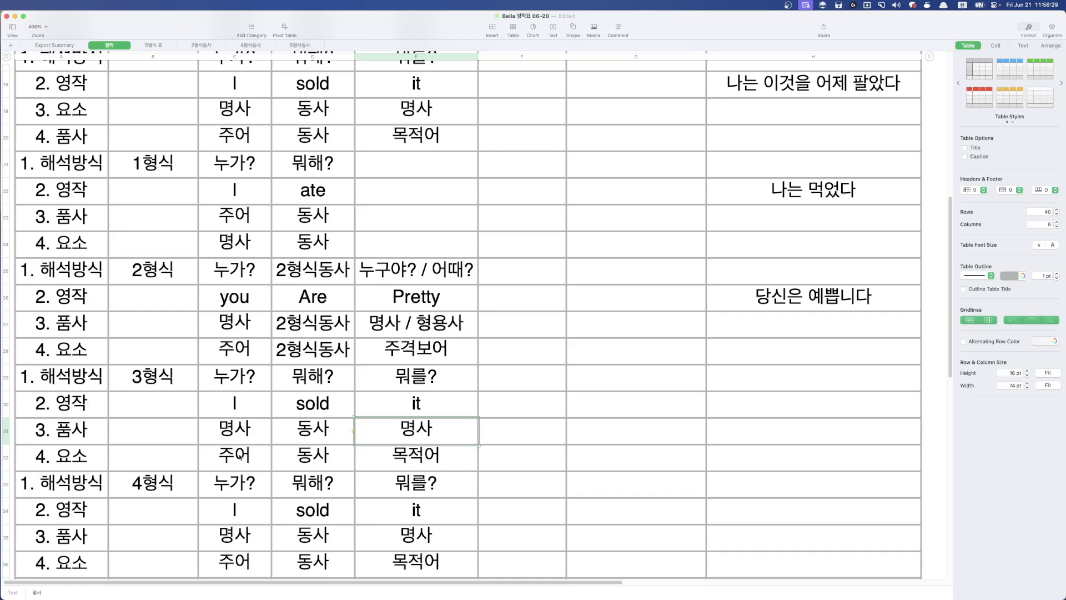
left_click(247, 460)
left_click(314, 457)
left_click(377, 455)
left_click_drag(250, 380, 439, 457)
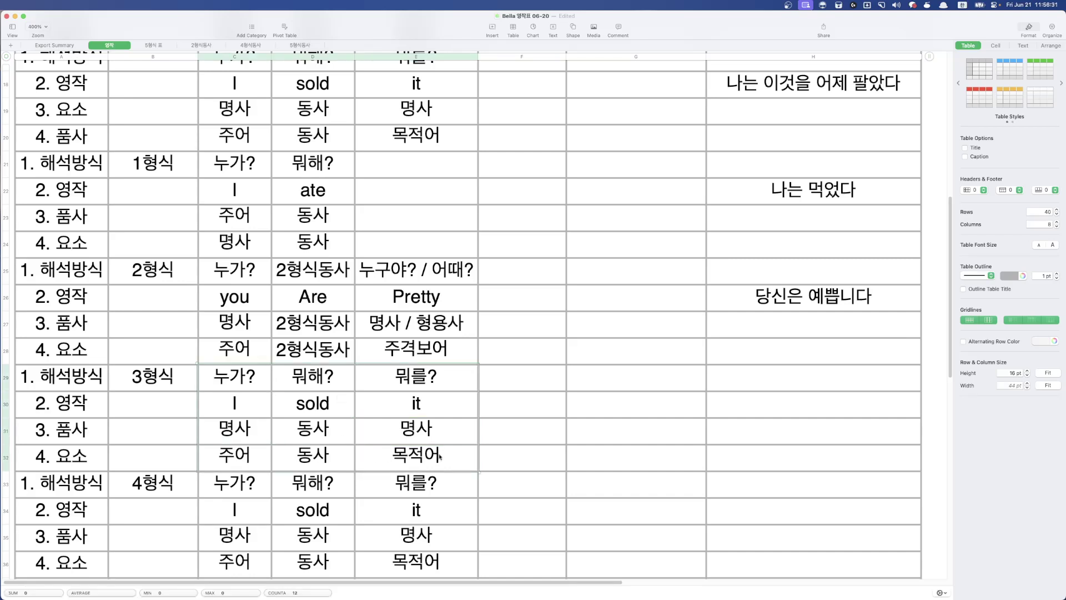
left_click(489, 437)
Clear the sample sentence from C30:E30 in the 3형식 block's 영작 row and select C30.
left_click_drag(242, 407, 405, 407)
key("BackSpace")
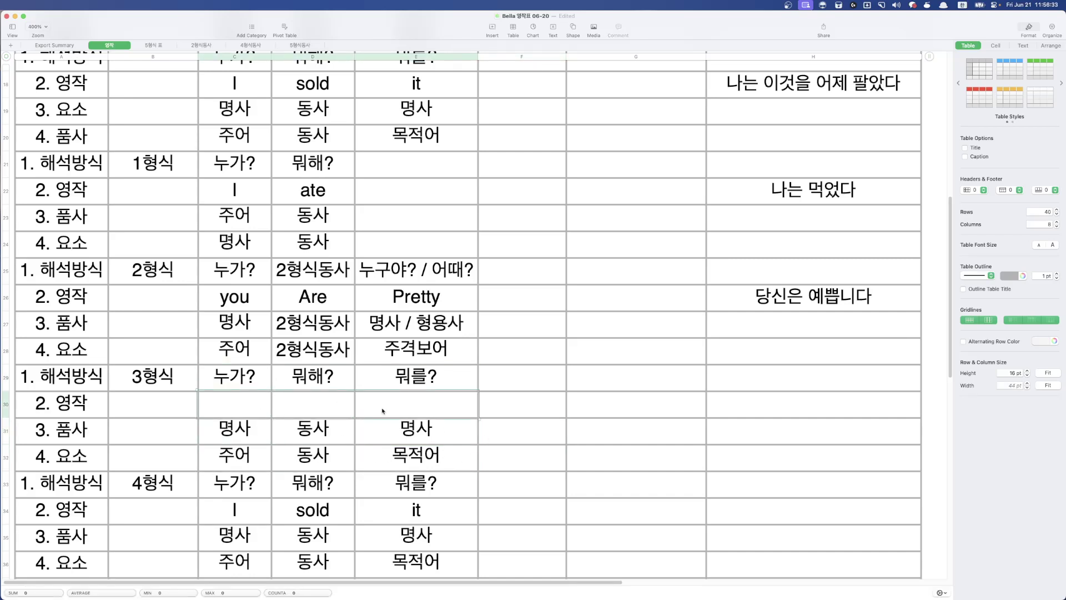
left_click(250, 409)
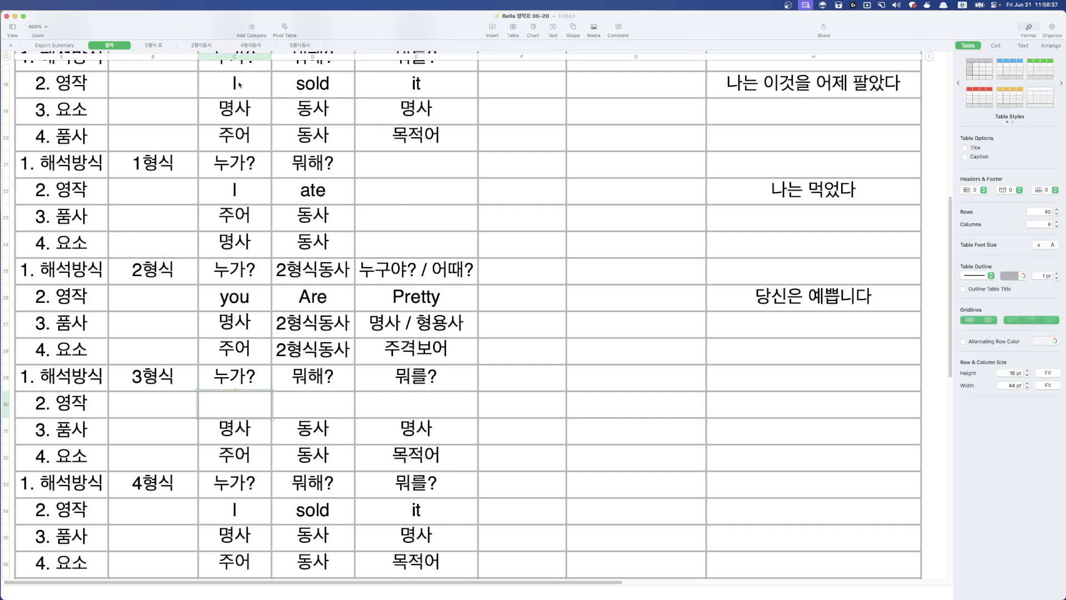
Enter the example sentence "he", "has", "A car" across C30:E30 in the 3형식 block's 영작 row.
key("alt+Return")
key("ctrl+space")
type("he")
key("Tab")
type("has")
key("Tab")
type("A car")
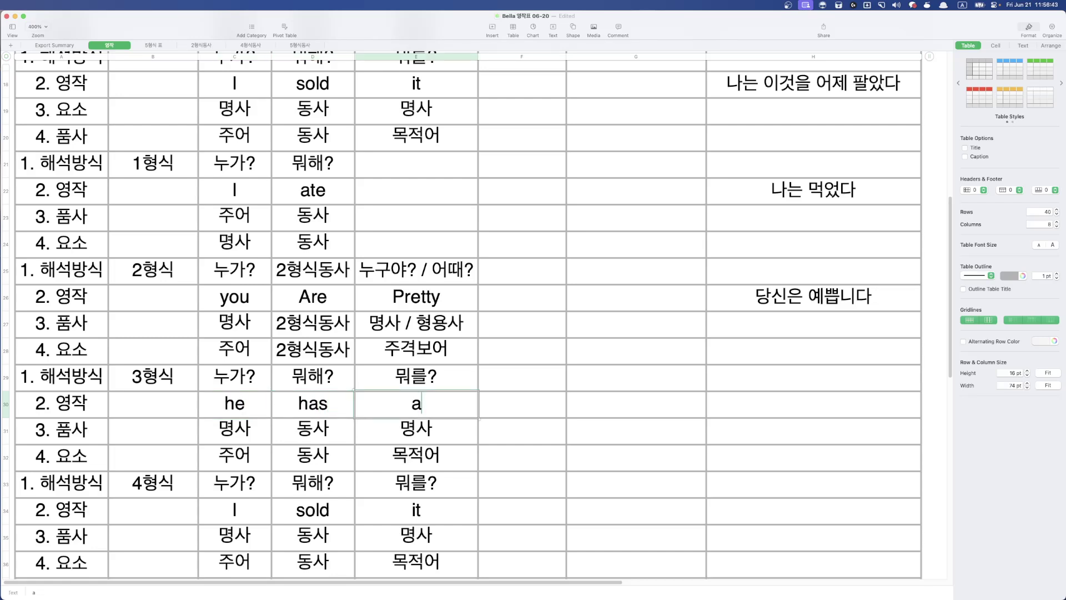
key("Return")
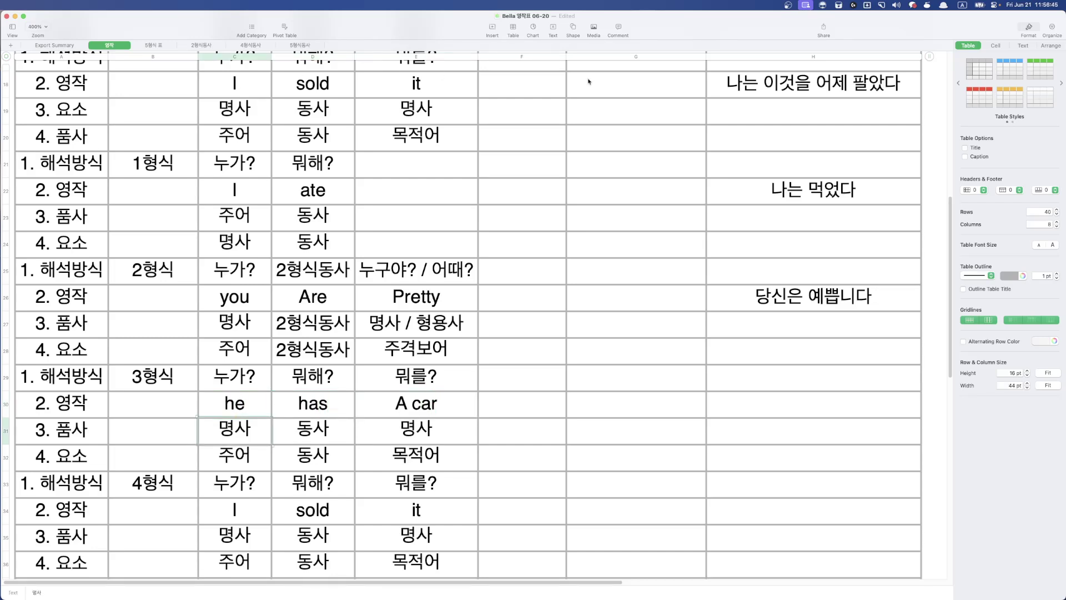
Enter the Korean translation "그는 차를 한대 가지고있다" in H30 of the 3형식 block's 영작 row.
left_click(825, 391)
key("Caps_Lock")
type("그는 ")
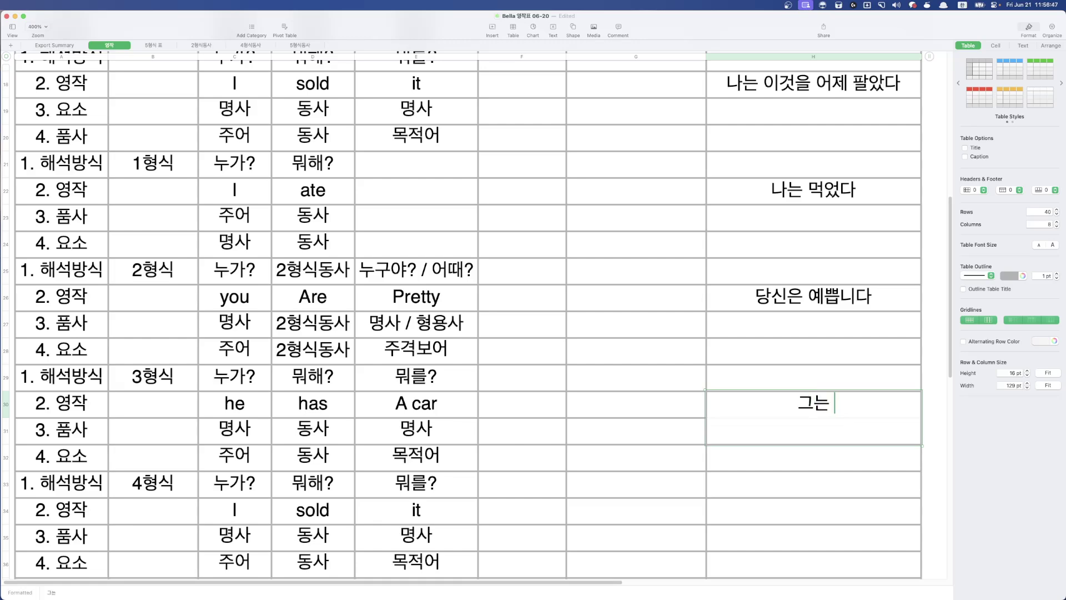
type("차를 ㅎ한대 가지고있다")
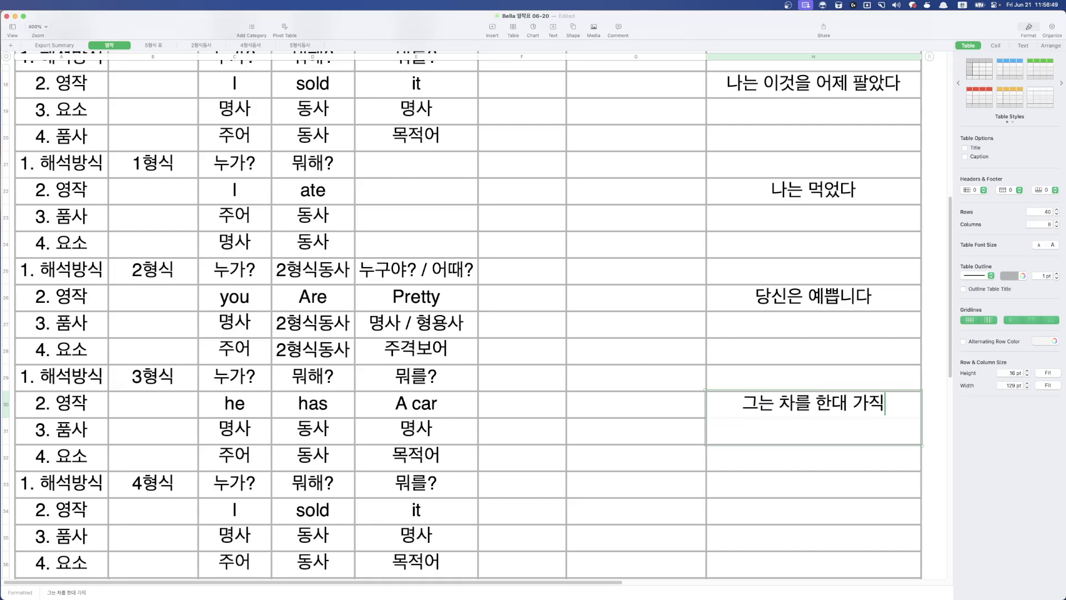
key("Return")
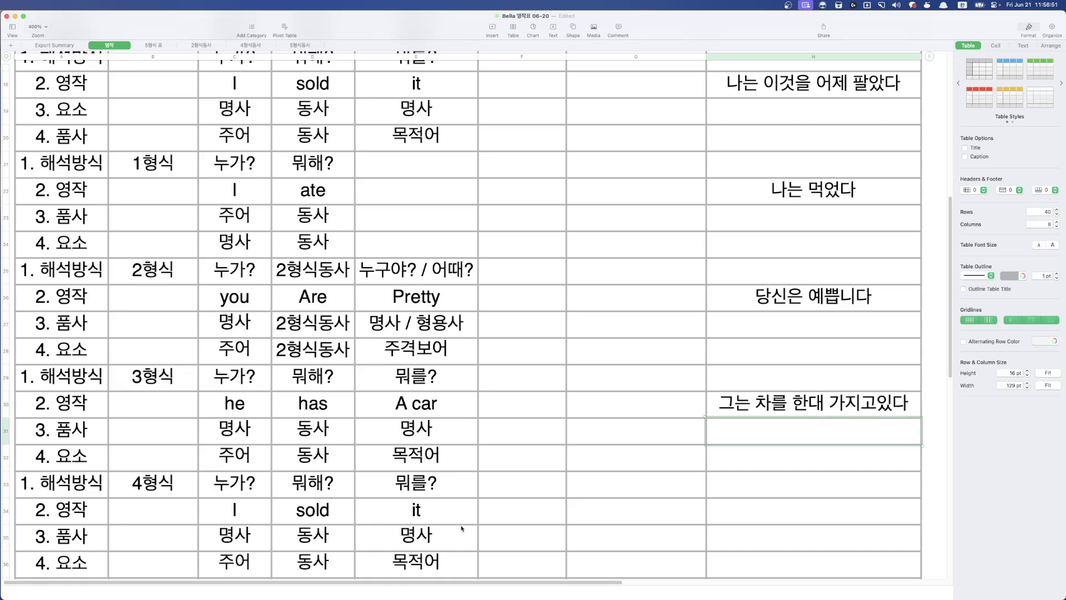
Examine the 영작 and 품사 rows of the 4형식 block, including the translation column.
scroll(462, 529, "down", 4)
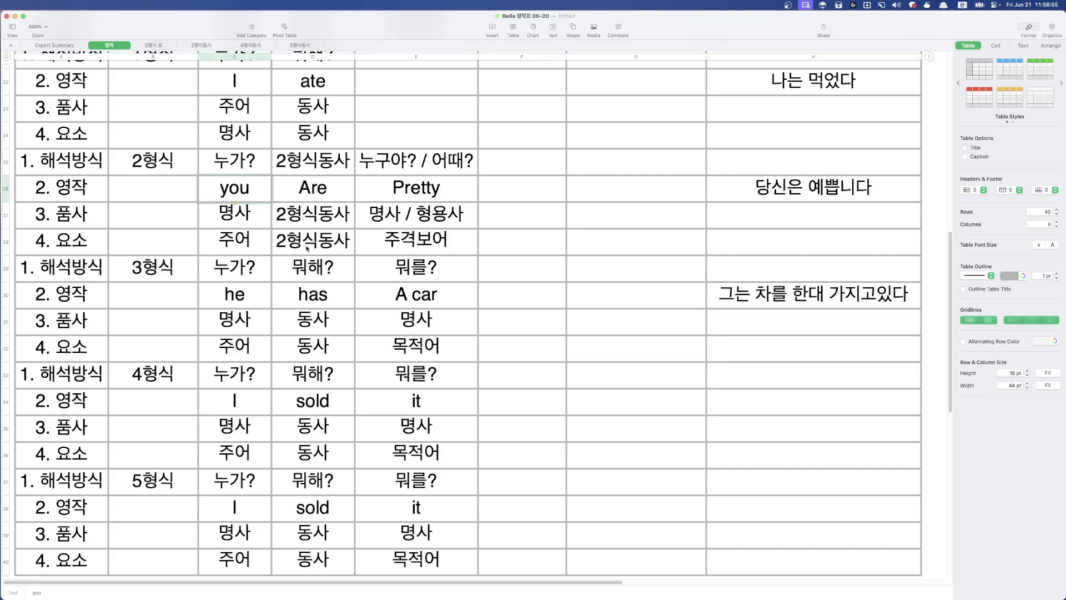
left_click(232, 522)
left_click(291, 399)
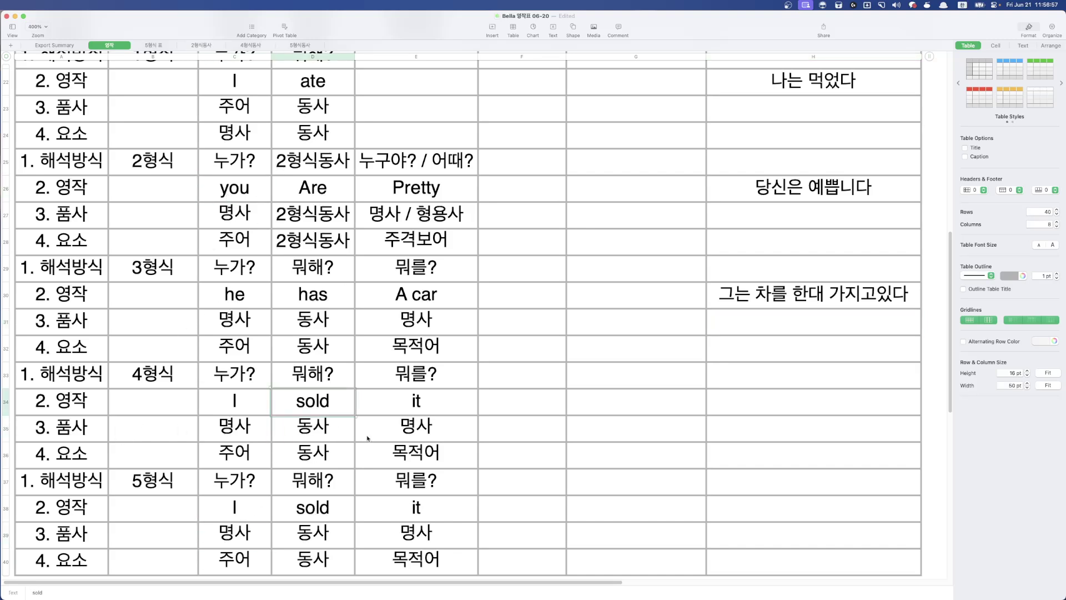
double_click(447, 435)
left_click(639, 426)
left_click(784, 428)
left_click(783, 412)
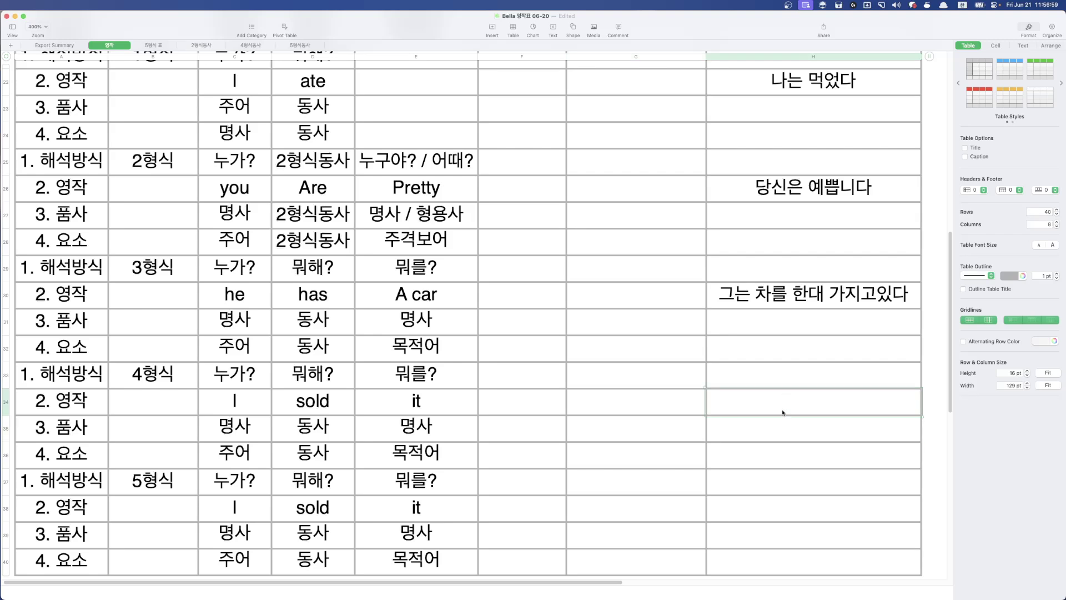
left_click(633, 427)
left_click(371, 427)
left_click(260, 427)
left_click(249, 395)
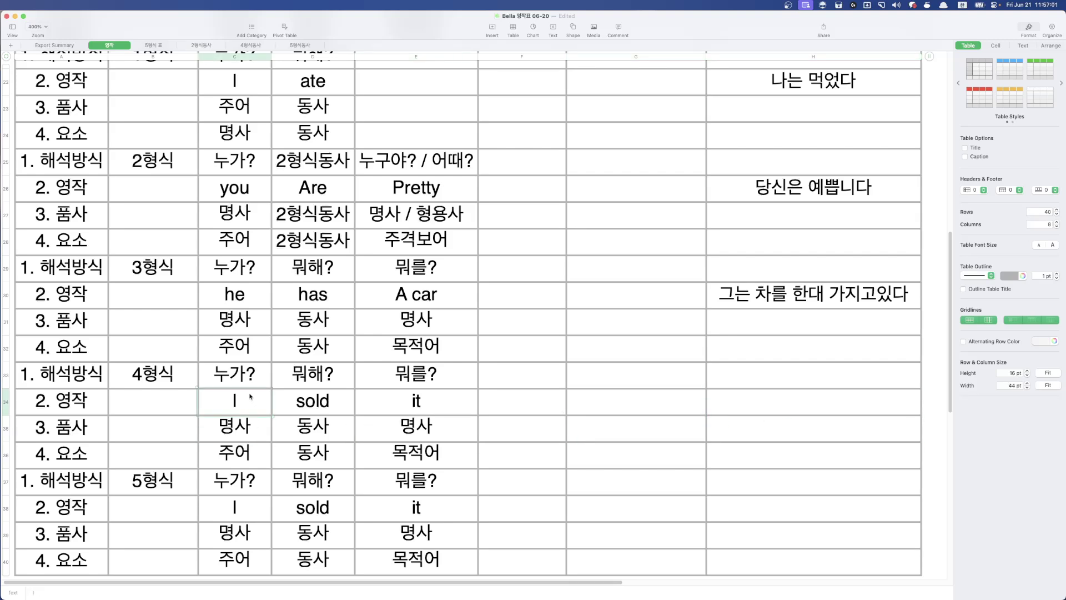
Review the subject, verb and object question cells in the 4형식 block's 해석방식 row.
left_click(241, 370)
left_click(327, 367)
left_click(436, 364)
left_click(283, 373)
left_click(362, 376)
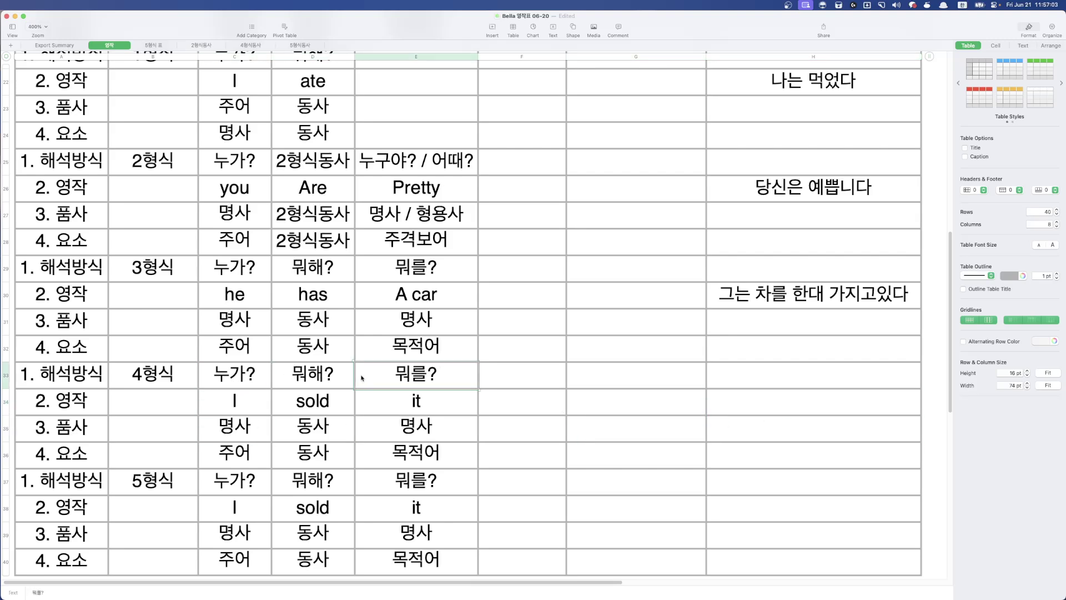
left_click(429, 375)
left_click(286, 374)
left_click(238, 378)
left_click(337, 382)
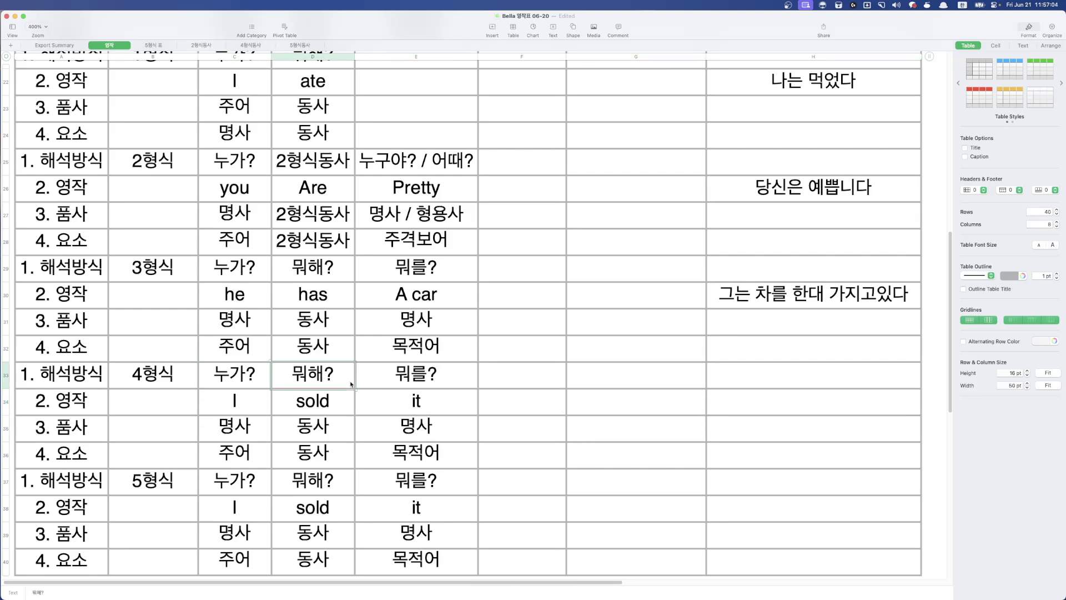
Set the verb cell D33 in the 4형식 block's 해석방식 row to "4형식동사".
left_click(234, 379)
left_click(283, 387)
type("4형식동사")
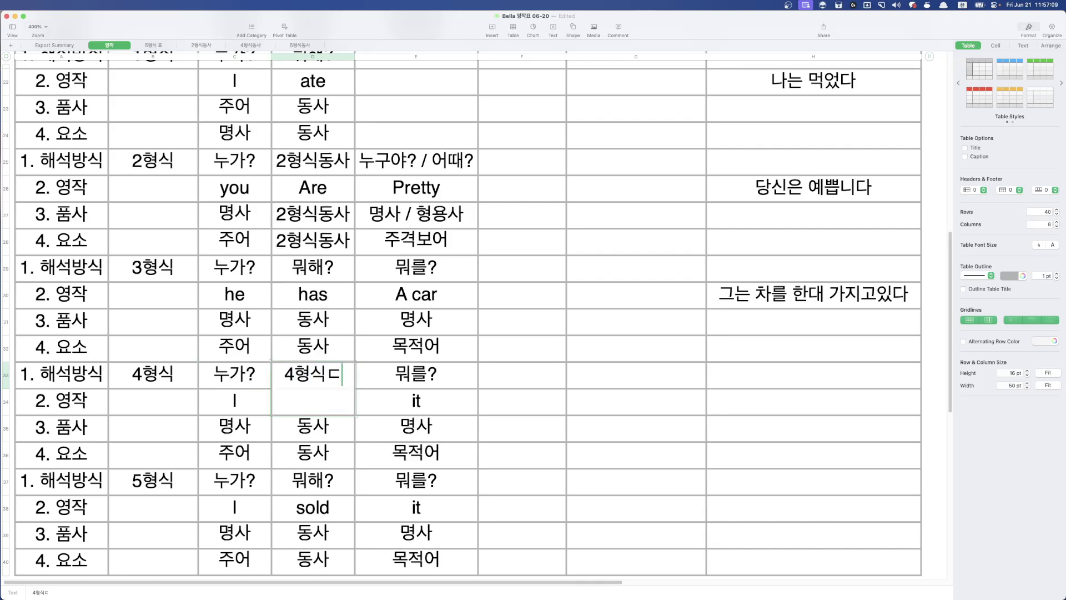
key("Tab")
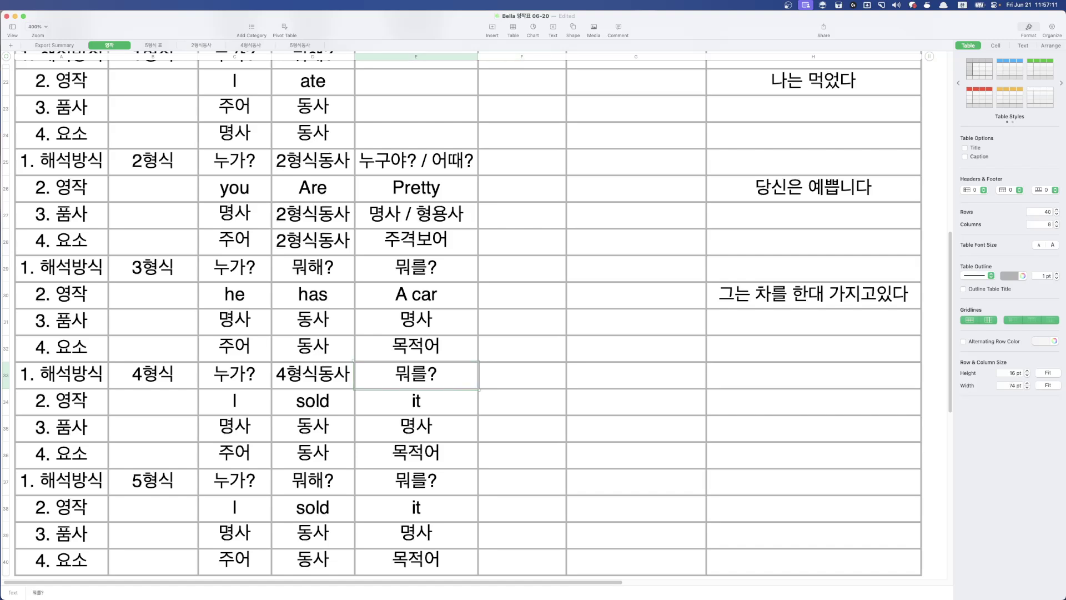
type("누구에게")
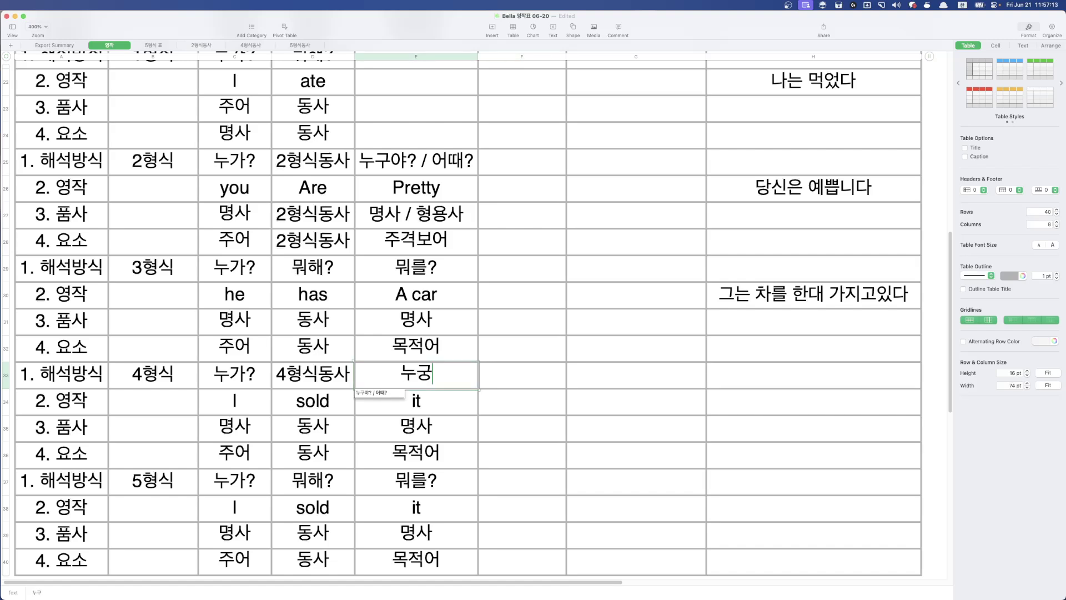
key("Tab")
type("뭐를")
key("BackSpace")
key("BackSpace")
key("BackSpace")
key("BackSpace")
key("BackSpace")
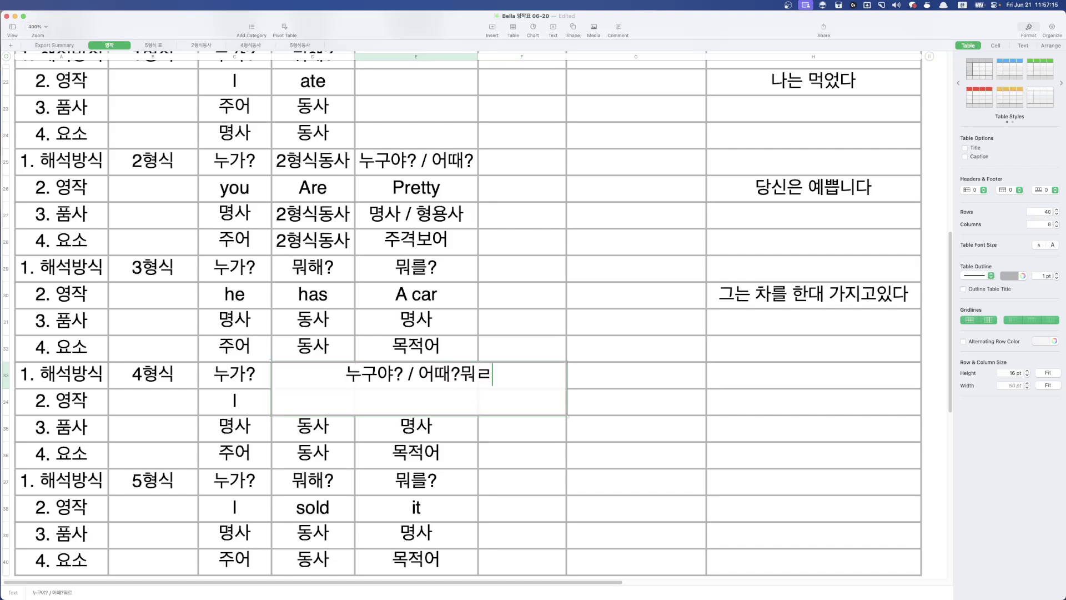
key("BackSpace")
key("BackSpace")
key("BackSpace")
key("BackSpace")
key("BackSpace")
key("BackSpace")
key("BackSpace")
key("BackSpace")
key("BackSpace")
type("누구")
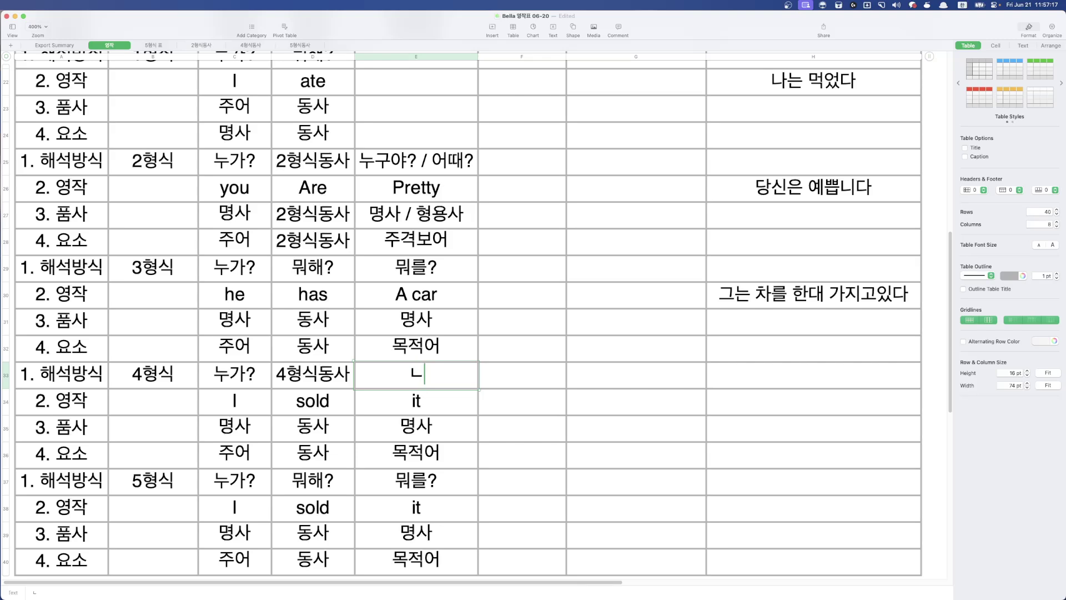
type("에게")
key("Down")
key("Return")
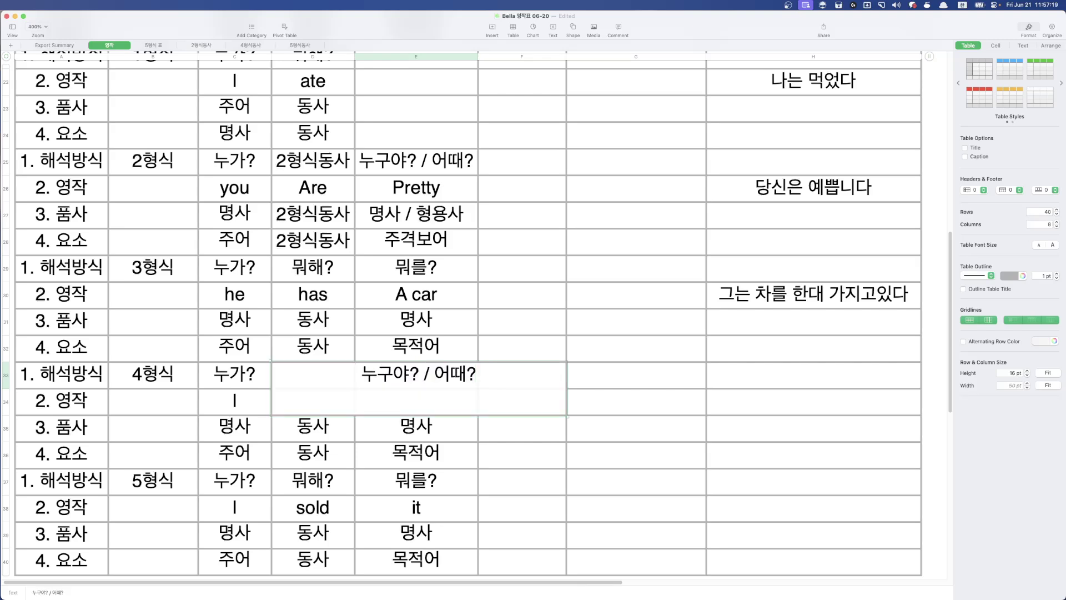
key("BackSpace")
key("BackSpace")
key("BackSpace")
key("BackSpace")
key("BackSpace")
key("BackSpace")
key("BackSpace")
key("BackSpace")
key("BackSpace")
key("BackSpace")
Enter "누구에게" in E33 and "뭐를?" in F33 of the 4형식 block's 해석방식 row.
type("누구에게")
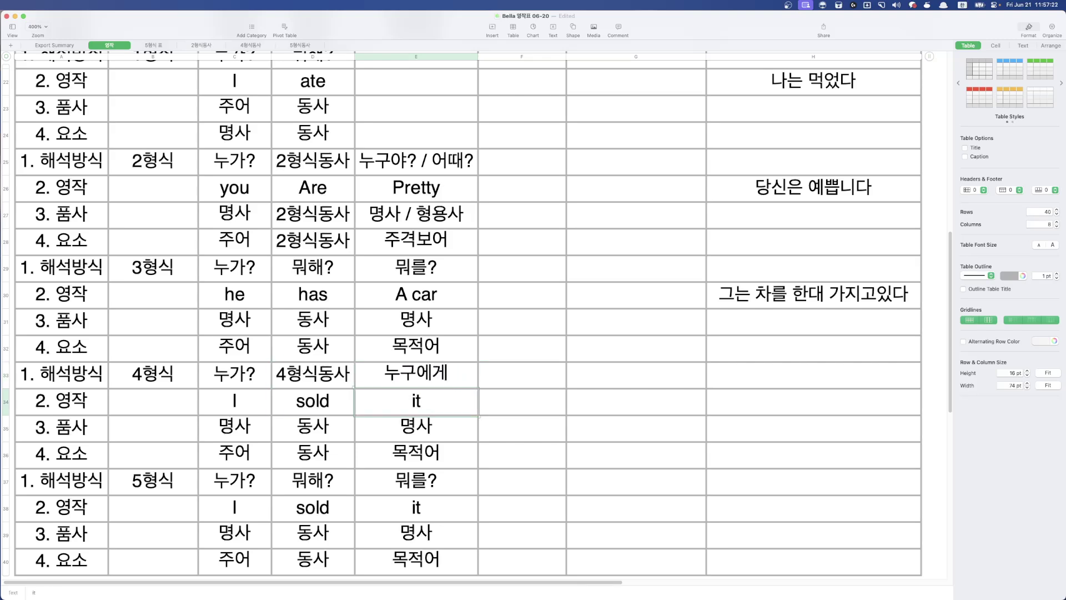
key("Tab")
type("뭐를?")
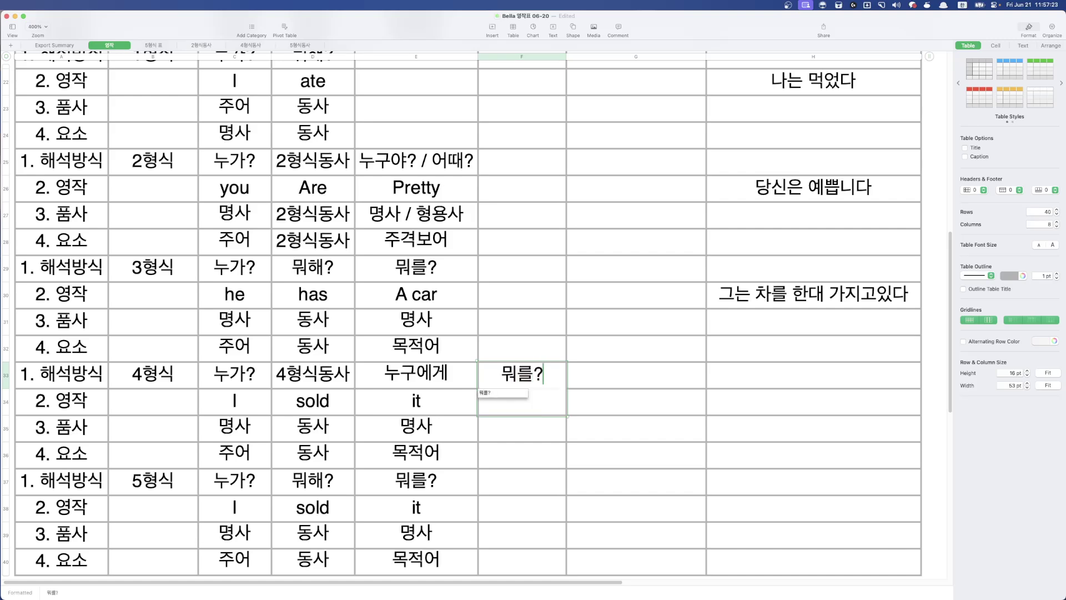
key("Return")
Clear the sample sentence from C34:E34 in the 4형식 block's 영작 row.
left_click(313, 373)
left_click(235, 373)
left_click(313, 401)
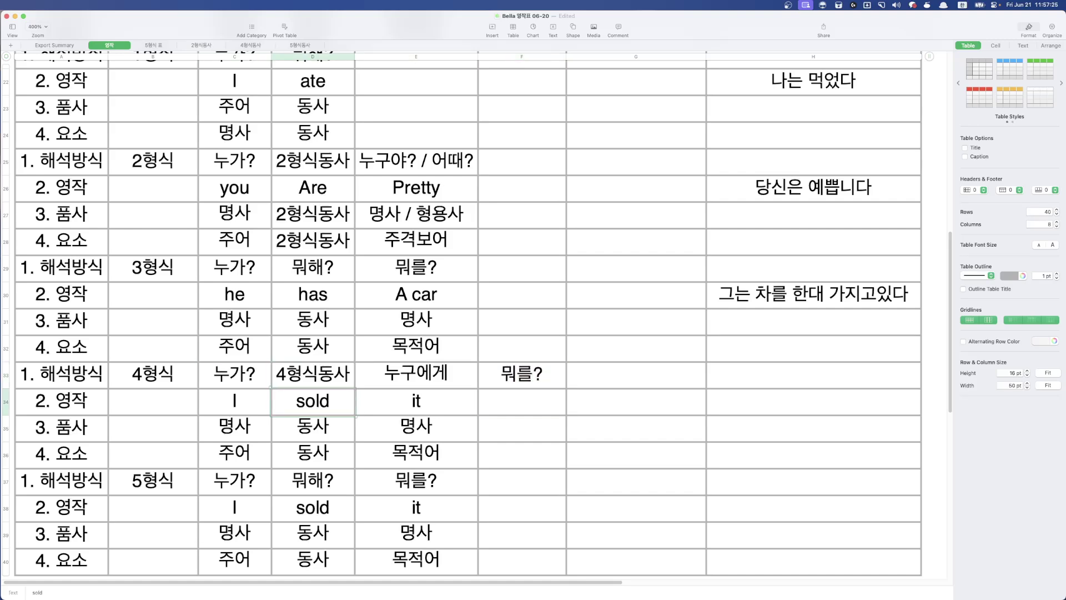
left_click_drag(235, 401, 312, 401)
key("shift+Right")
key("BackSpace")
Enter "명사" in F35 of the 4형식 block's 품사 row.
key("Right")
key("Left")
key("Down")
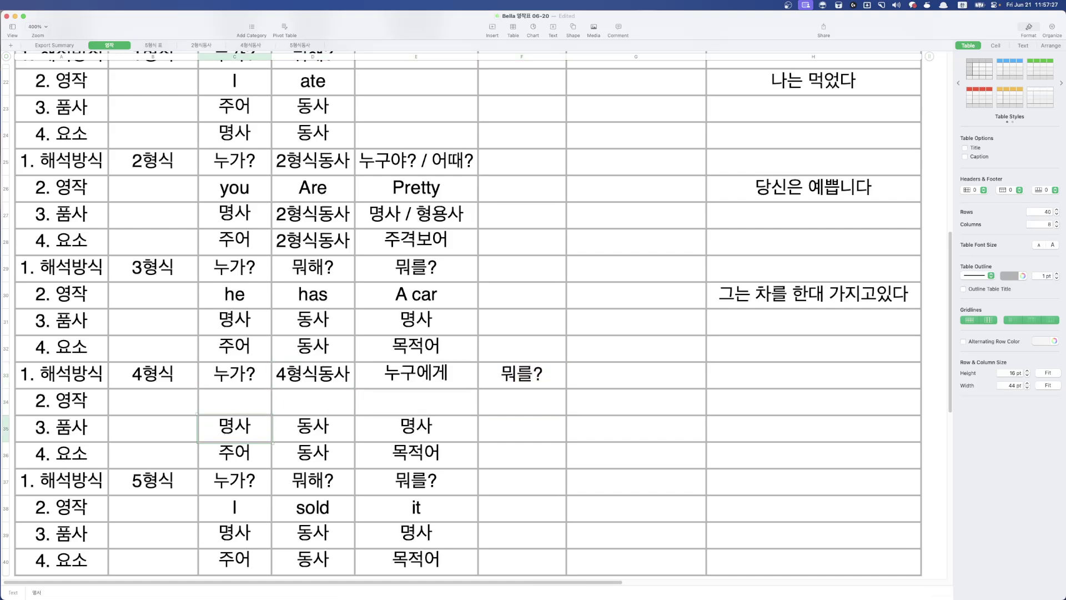
key("Left")
key("Right")
key("Right")
key("Left")
key("Right")
key("Right")
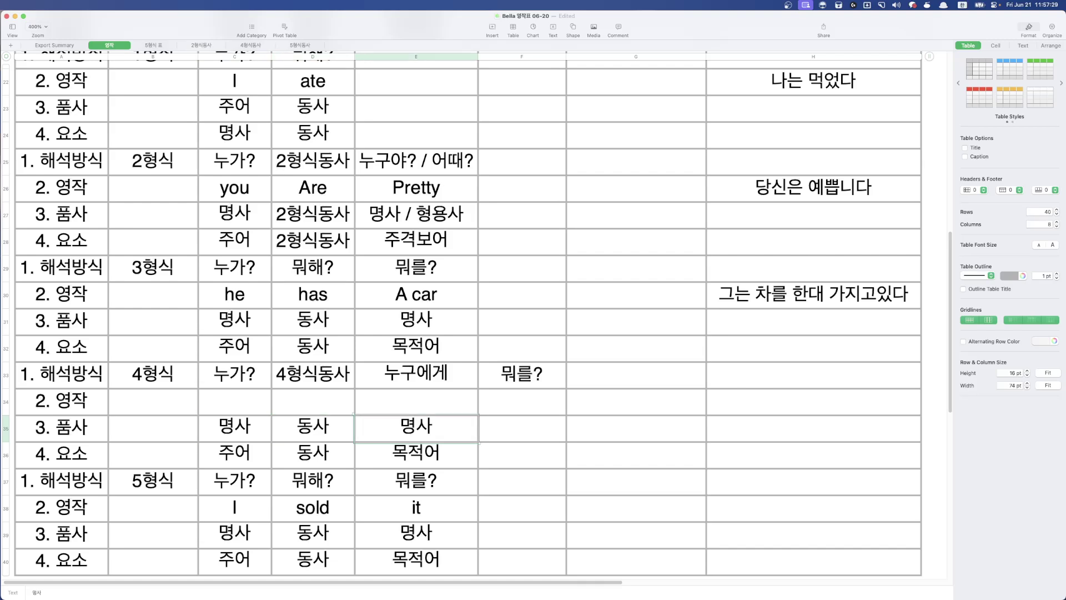
key("Tab")
type("명사")
key("Return")
Enter "간접목적어" in E36 and "직접목적어" in F36 of the 4형식 block's 요소 row.
key("Left")
key("Left")
key("Left")
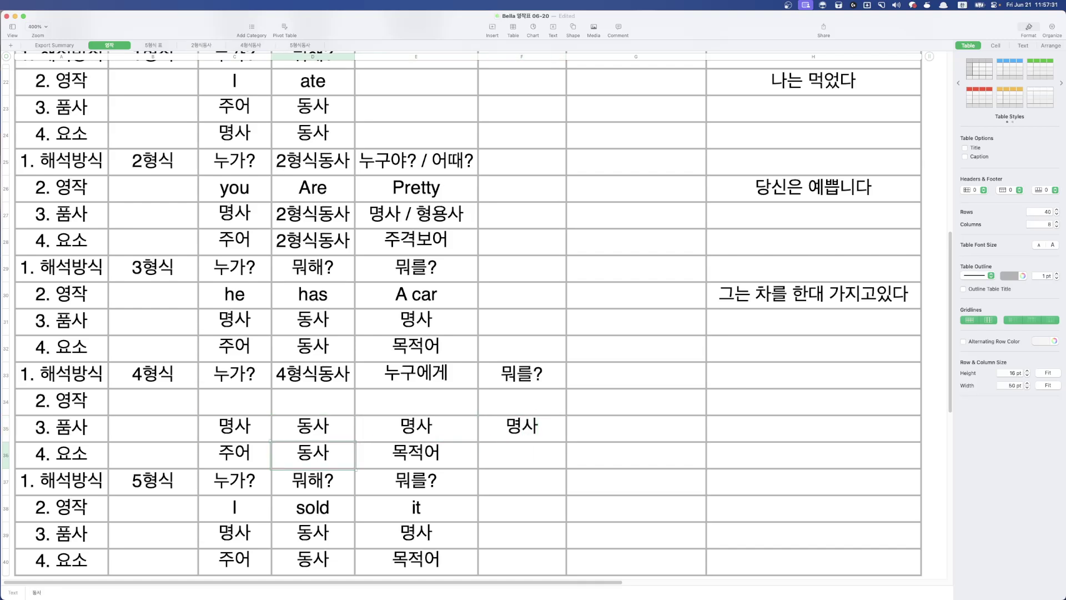
key("Right")
key("Right")
key("Right")
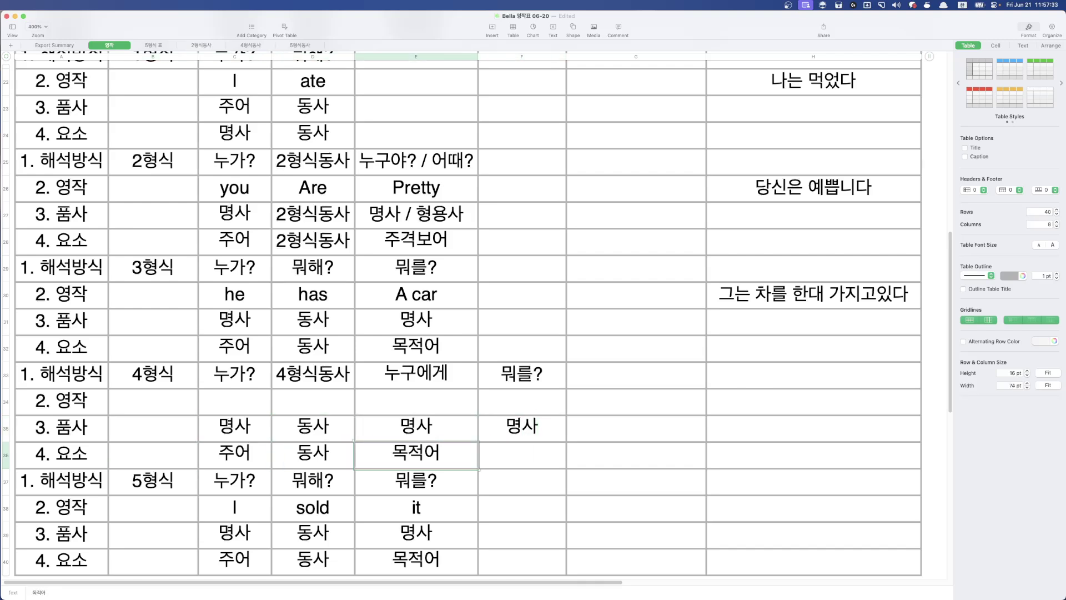
type("간접목적어")
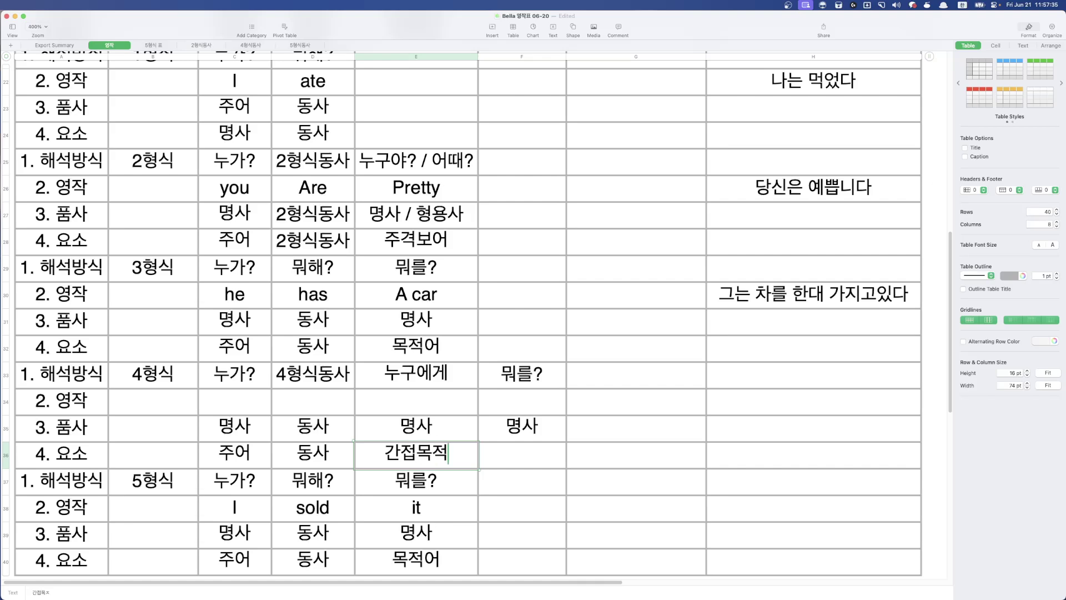
key("Tab")
type("직접목적어")
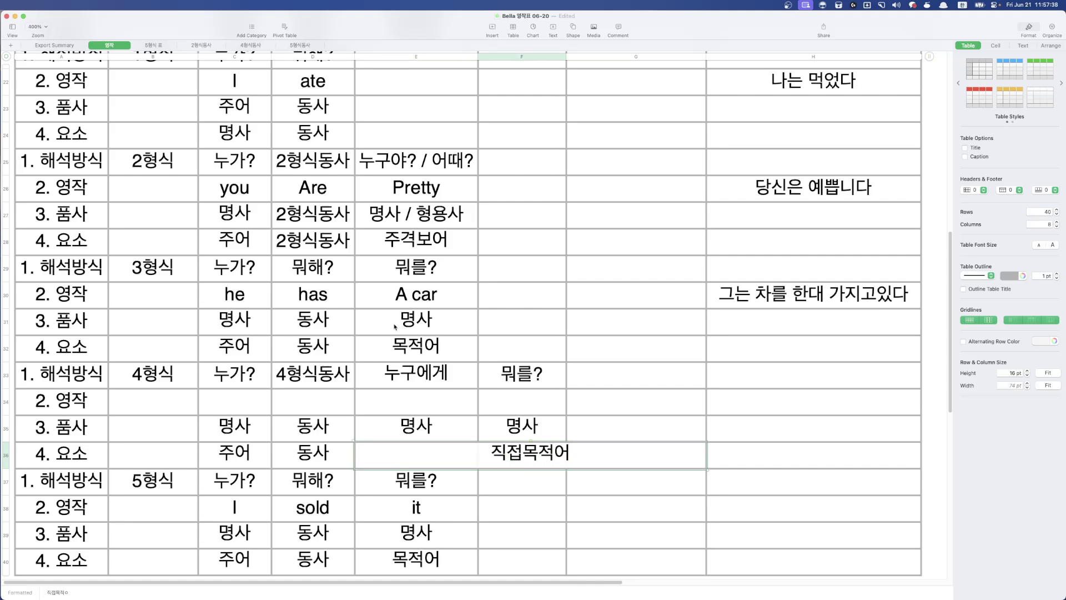
left_click(636, 215)
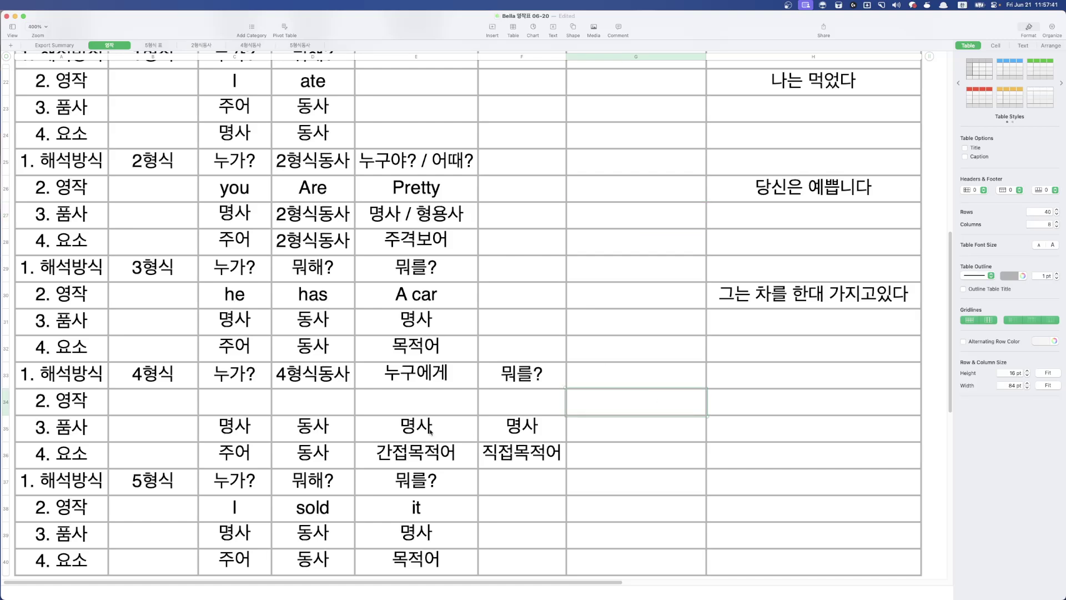
Enter "I", "gave", "her", "the money" across C34:F34 in the 4형식 block and fit column F's width to its content.
left_click(258, 404)
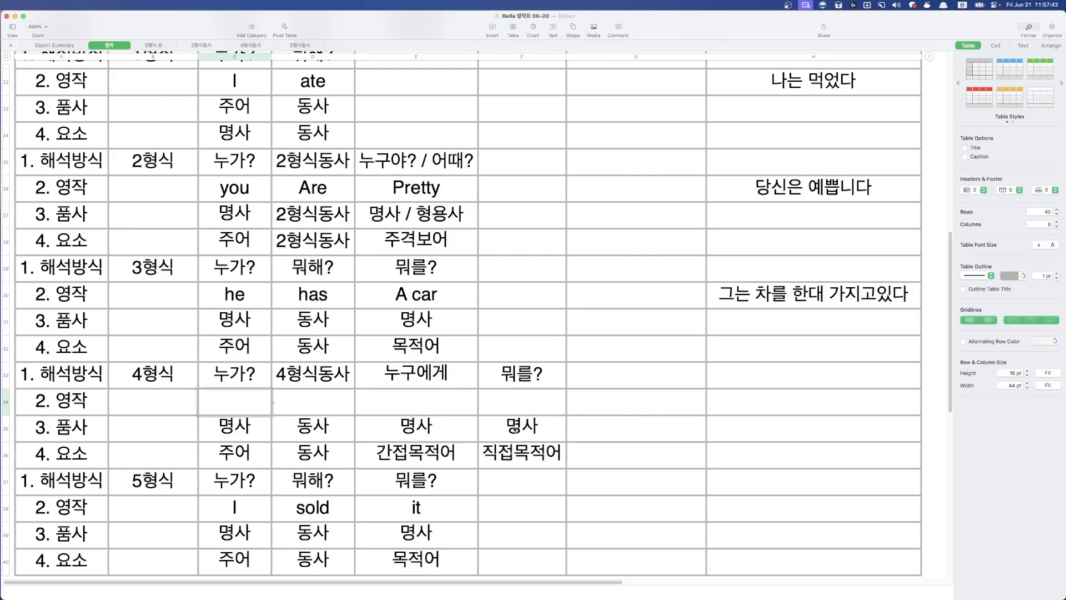
type("어")
key("BackSpace")
type("I")
key("Tab")
type("gave")
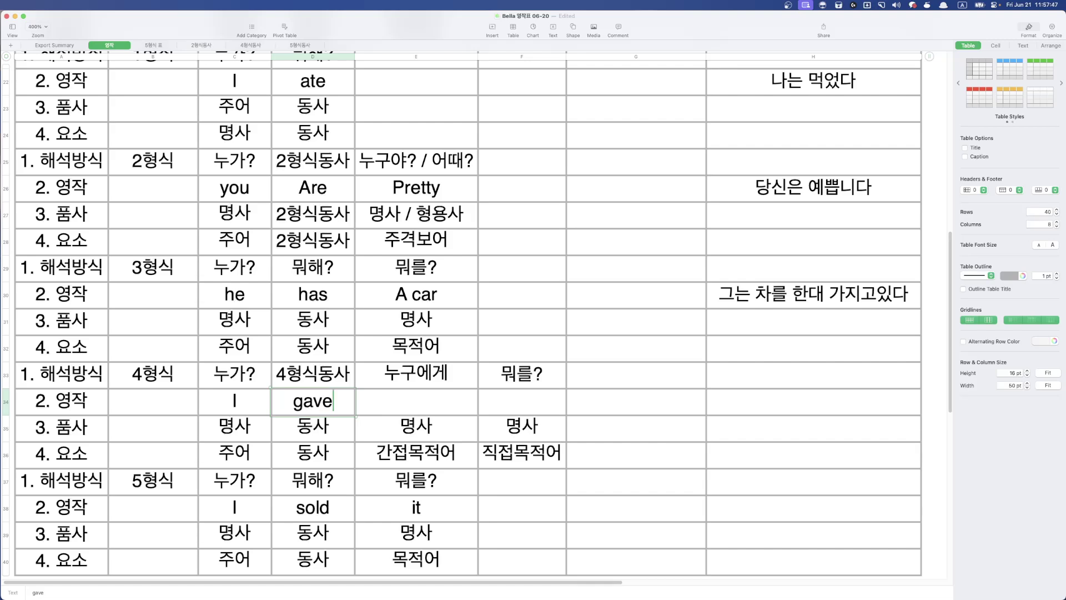
key("Tab")
type("her")
key("Tab")
type("the")
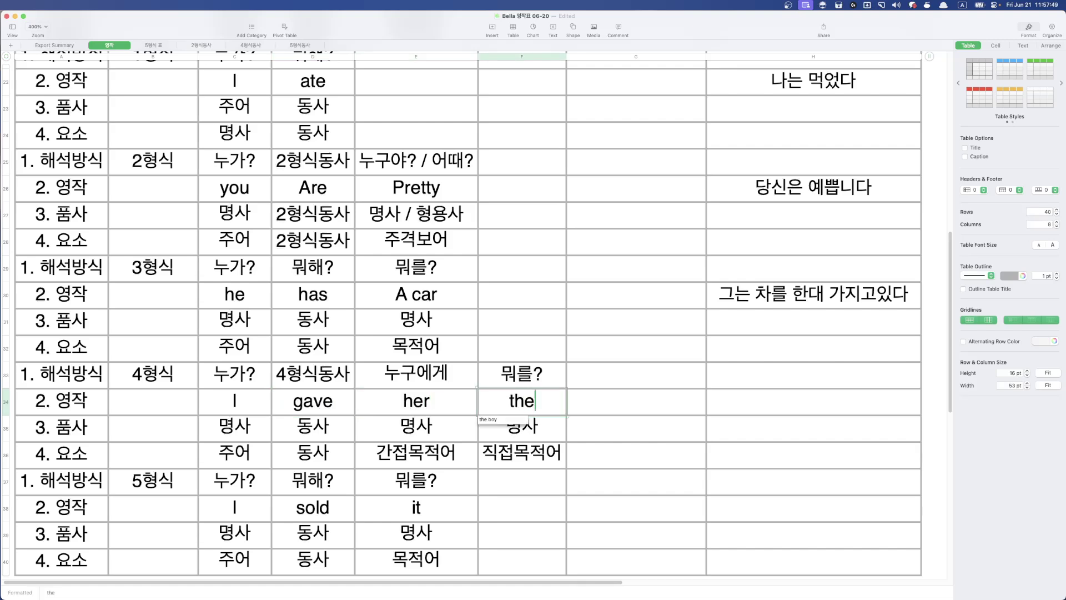
type(" money")
key("Return")
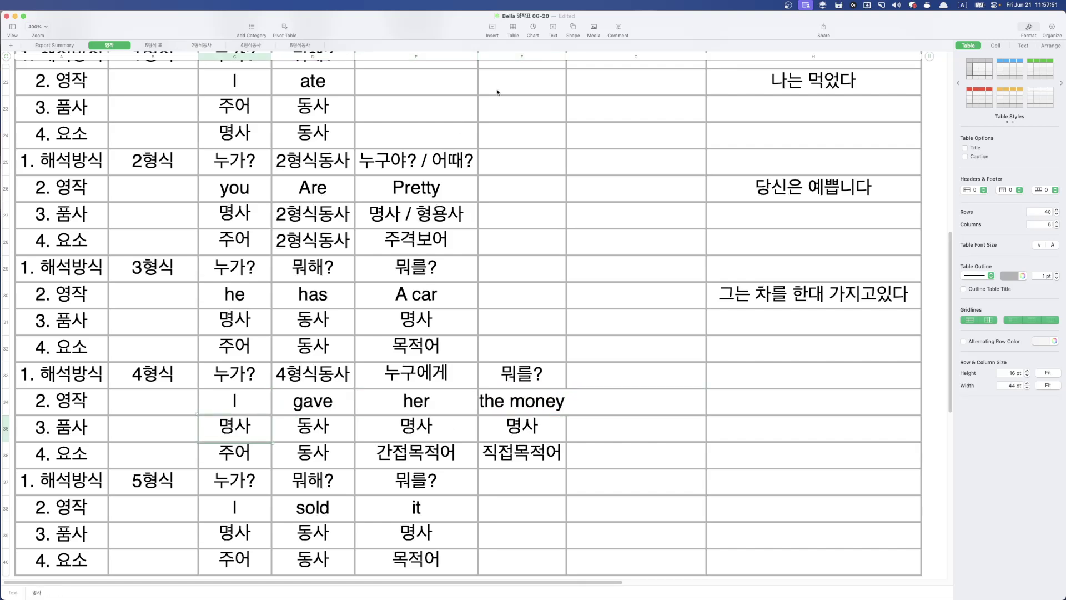
double_click(566, 56)
Enter the Korean translation "내가 그녀에게 그 돈을 줬다" in H34 of the 4형식 block's 영작 row.
left_click(750, 408)
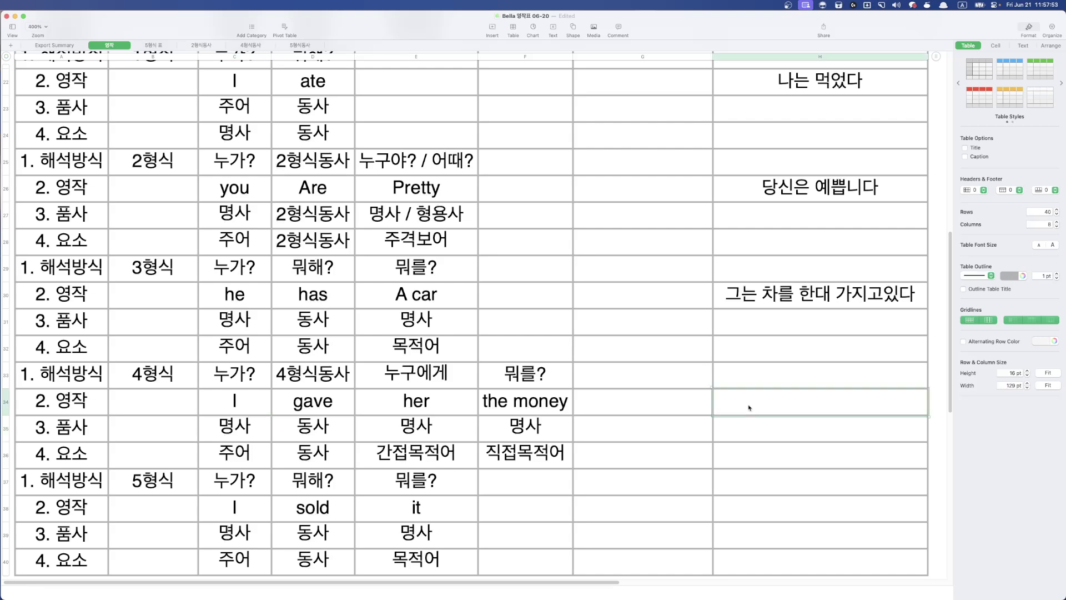
type("나는 그")
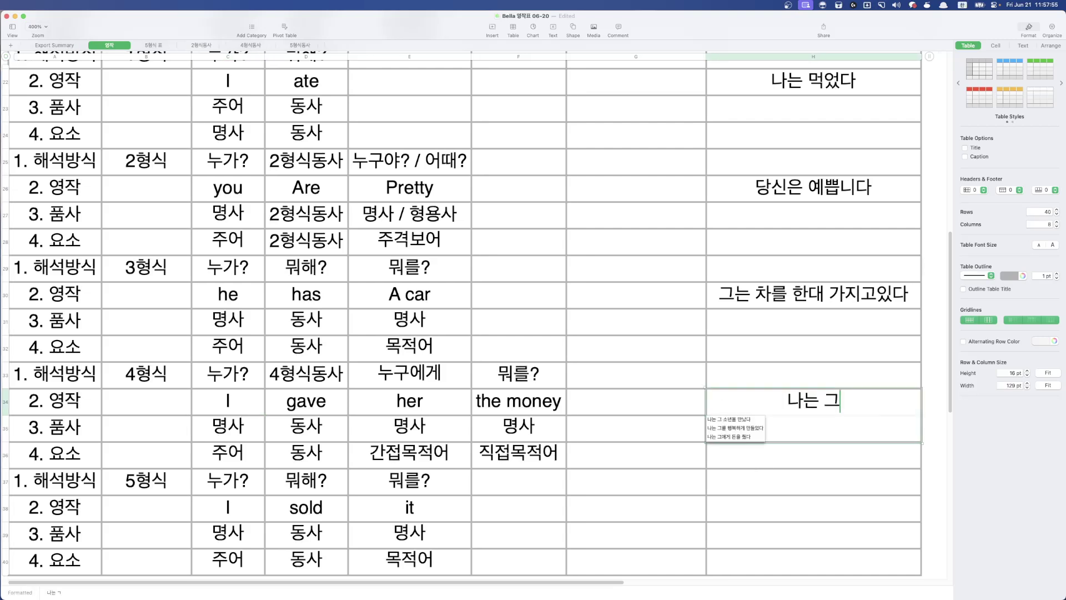
key("BackSpace")
key("BackSpace")
key("BackSpace")
key("BackSpace")
type("내가 그")
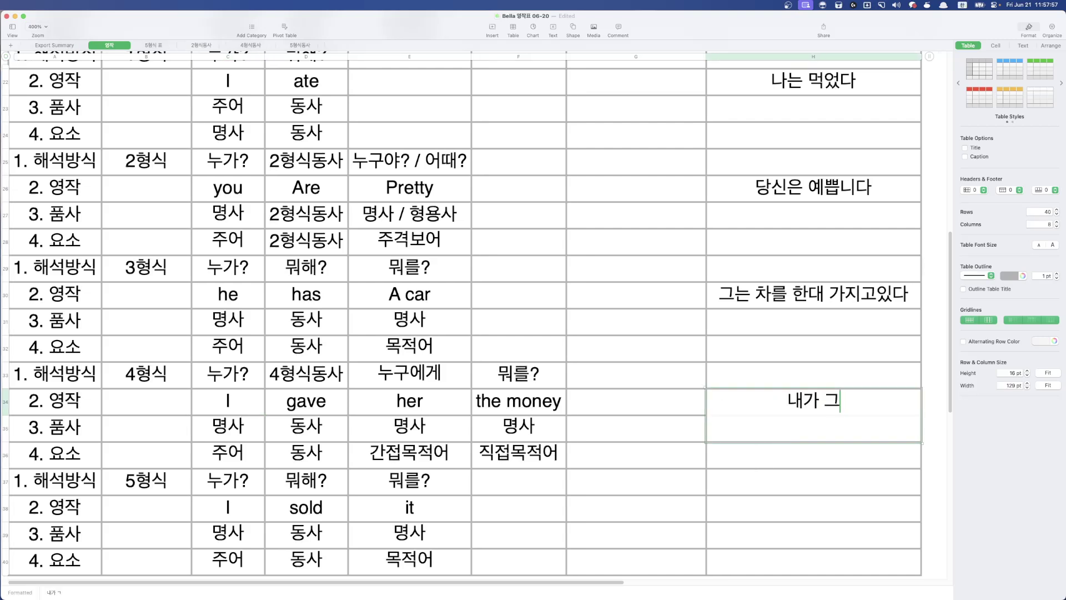
type("녀에게 그 돈을 주")
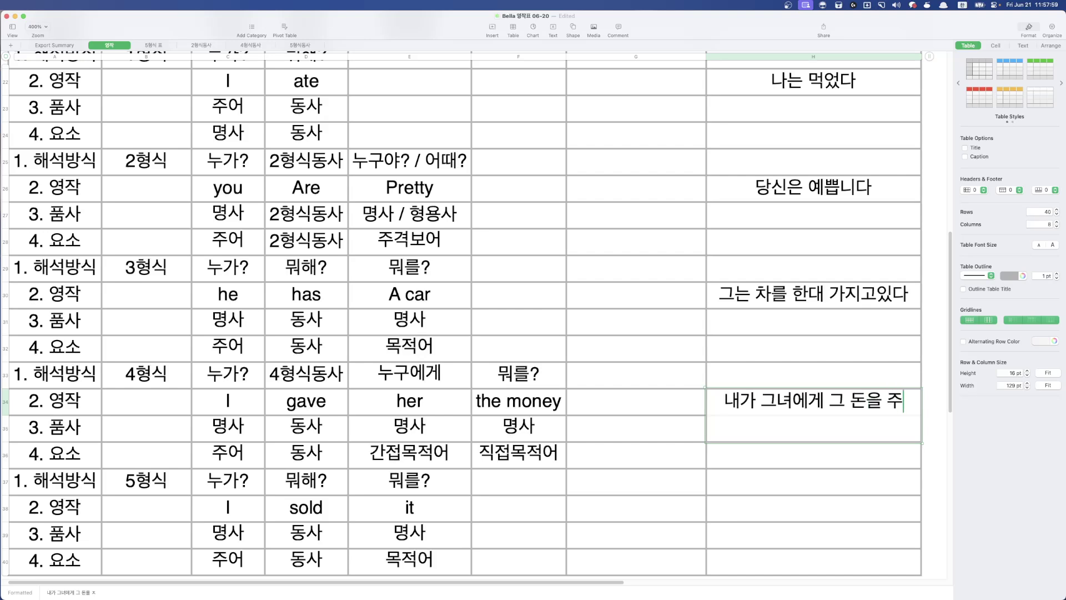
key("BackSpace")
type("줬다")
key("Return")
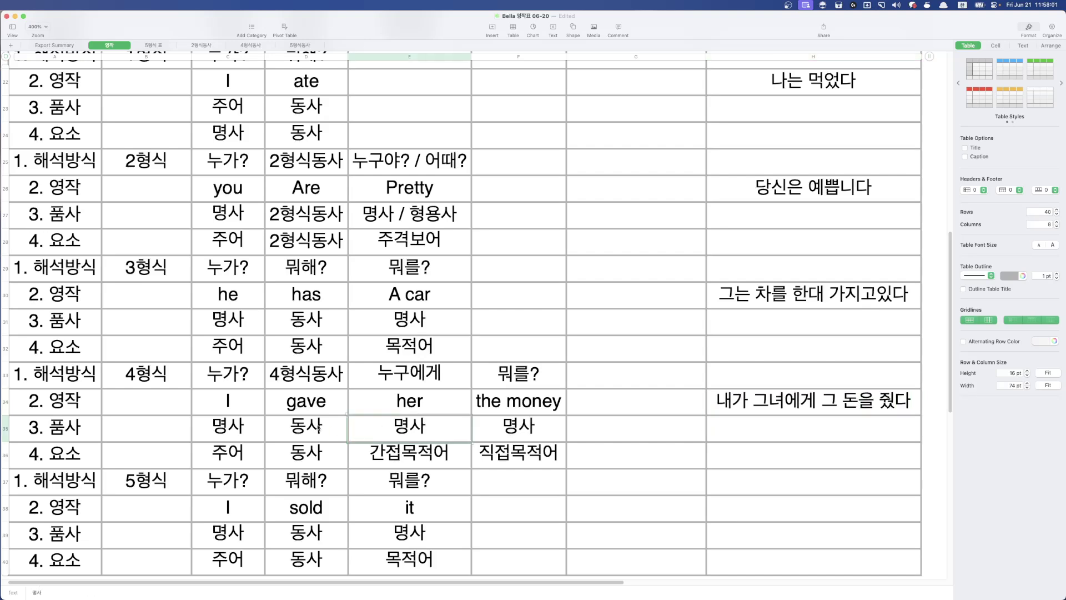
Enter "5형식동사" in D37 and "어떻게" in F37 of the 5형식 block's 해석방식 row.
left_click(418, 486)
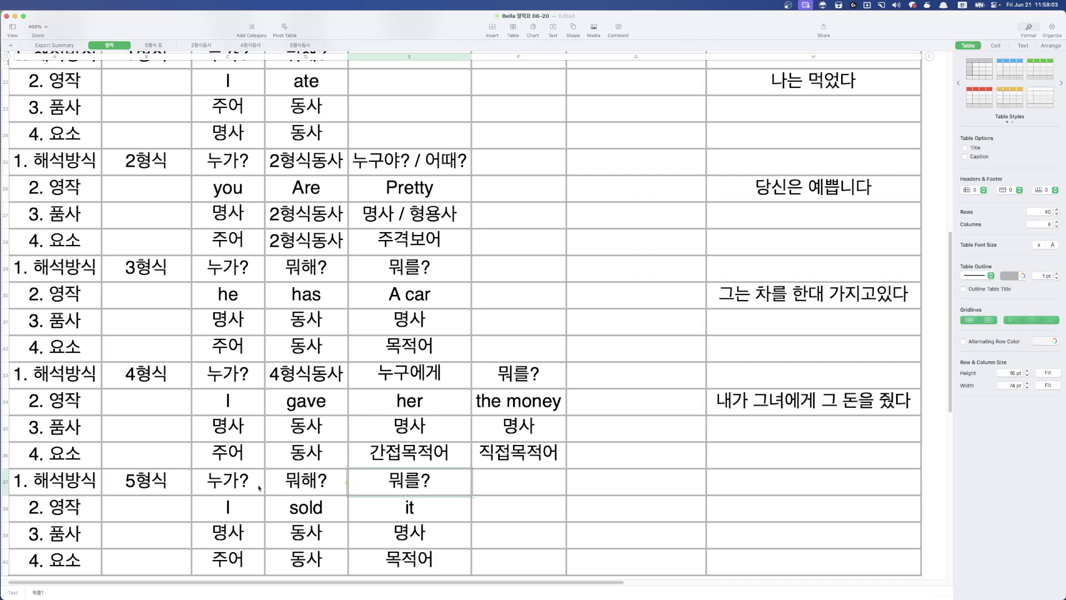
scroll(389, 472, "down", 3)
key("Left")
key("Left")
left_click(290, 415)
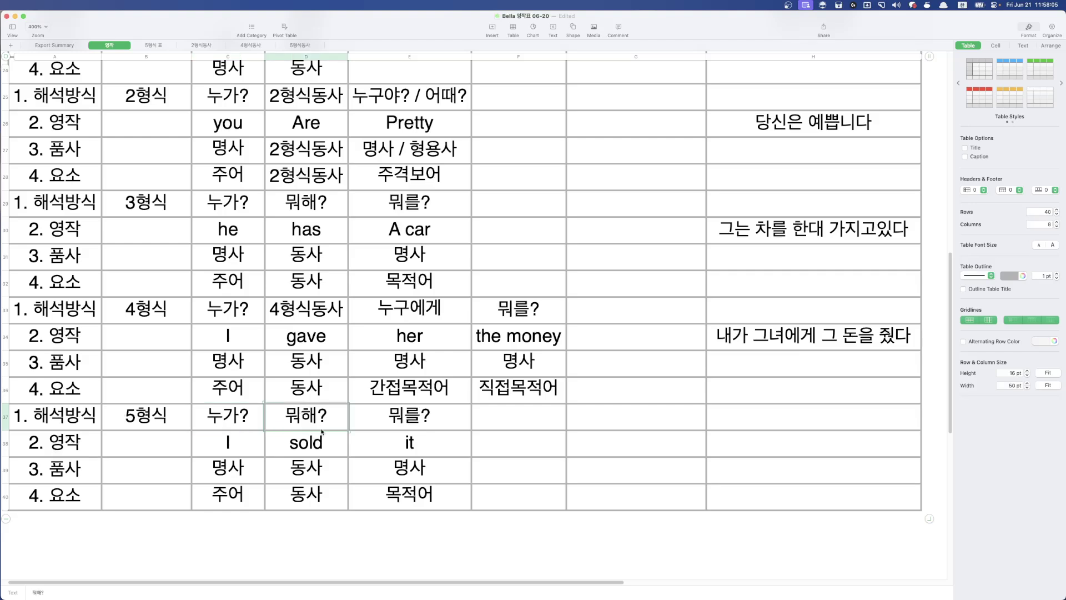
type("5형식동사")
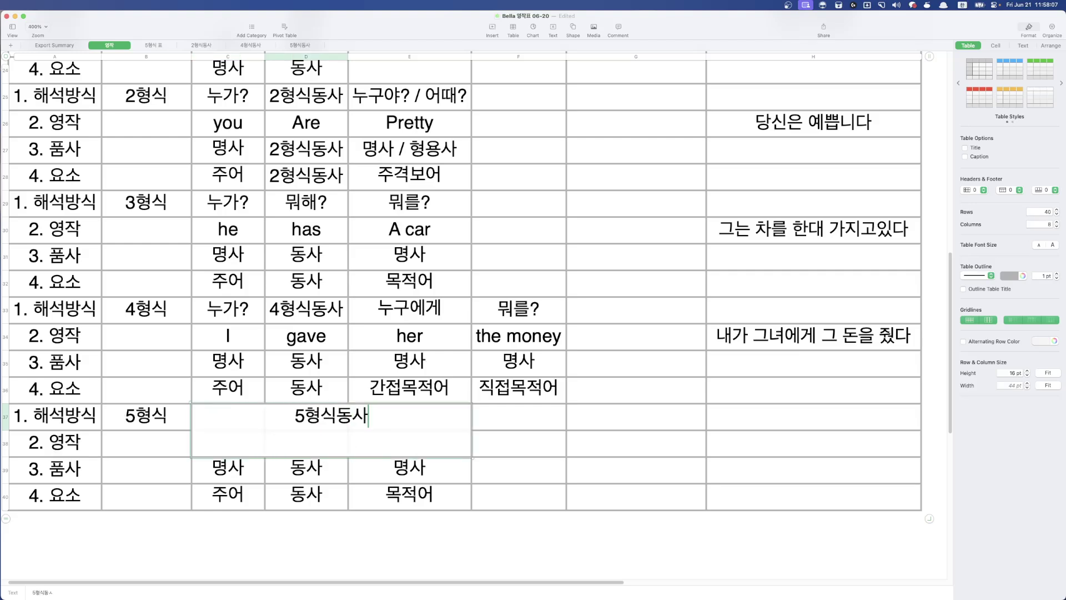
key("Tab")
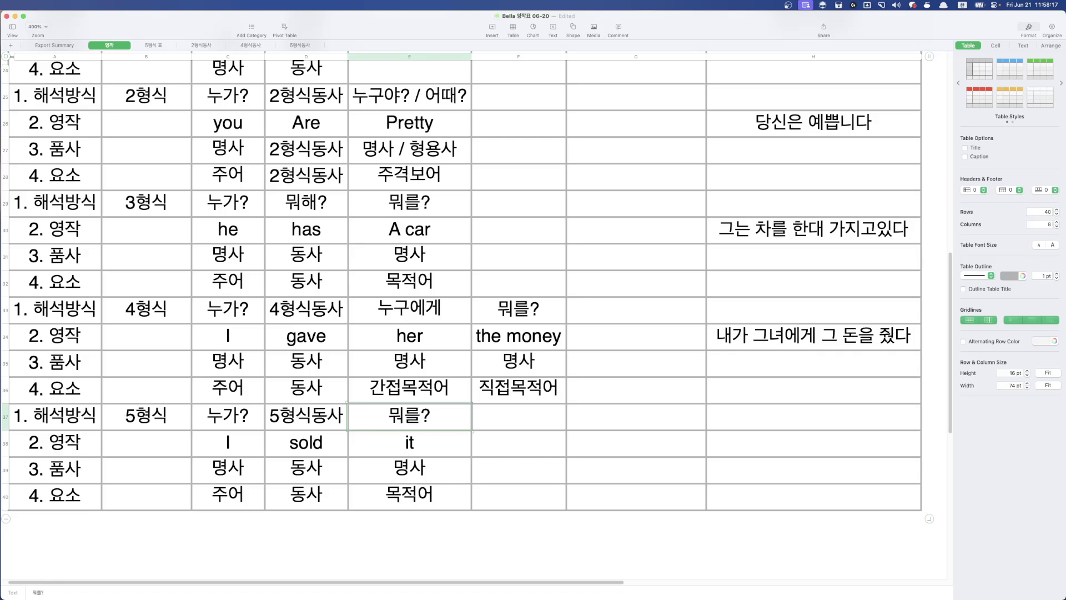
left_click(518, 416)
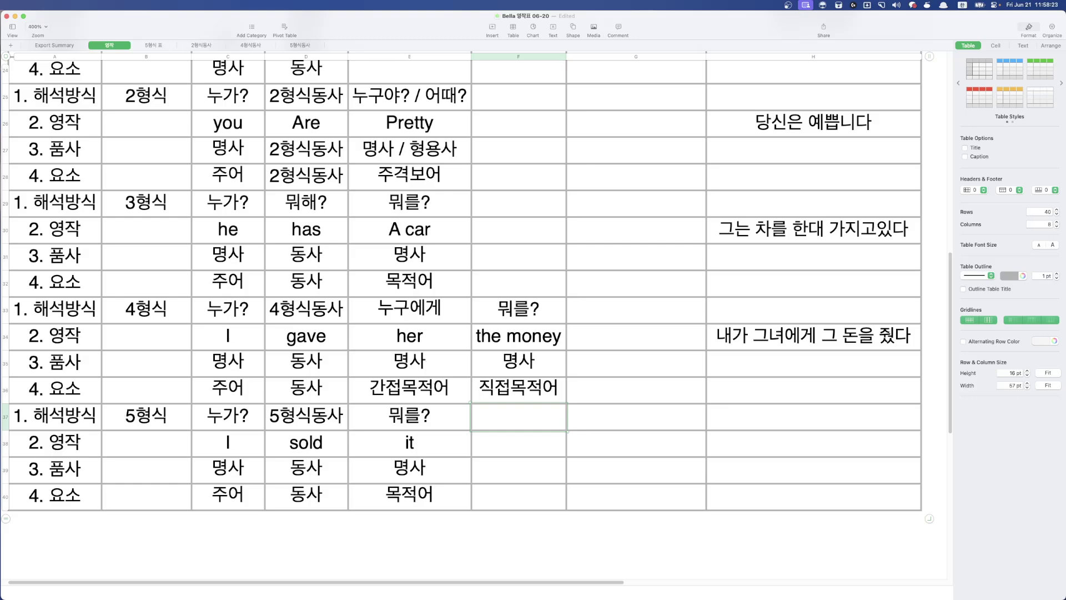
type("어떻게")
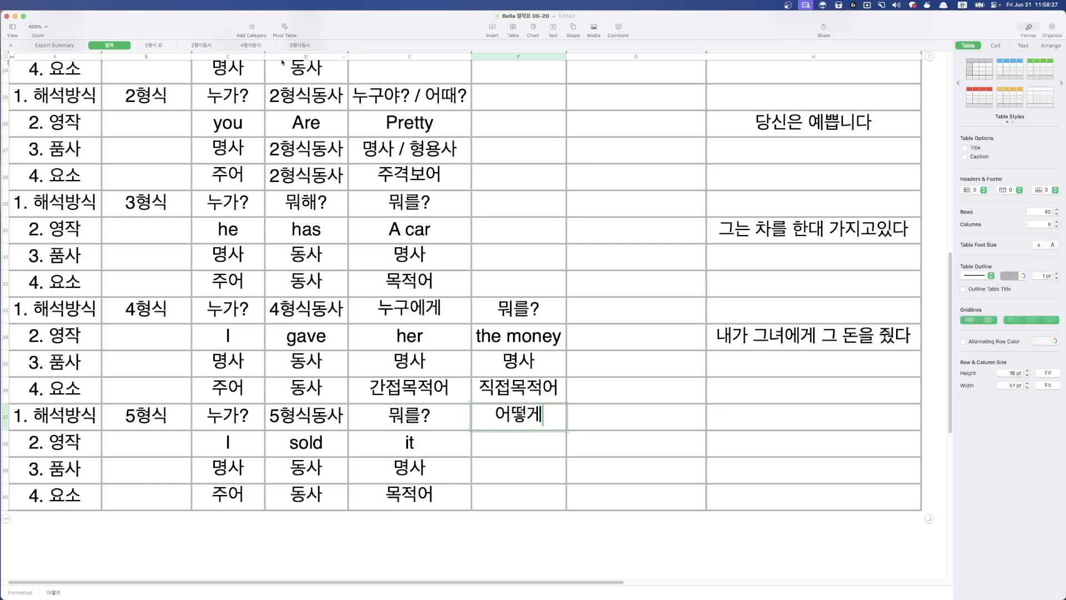
Examine the 목적격 보어 categories on the 5형식동사 sheet, comparing the to부정사, 지각동사 and 사역동사 groups.
left_click(298, 45)
left_click(93, 130)
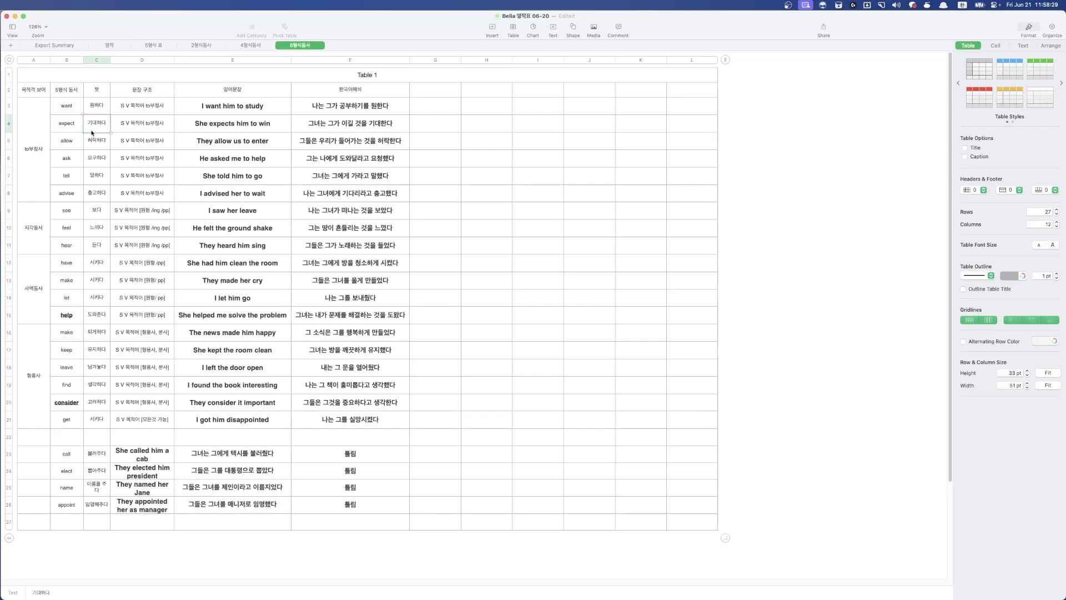
scroll(92, 132, "up", 5)
scroll(90, 132, "left", 3)
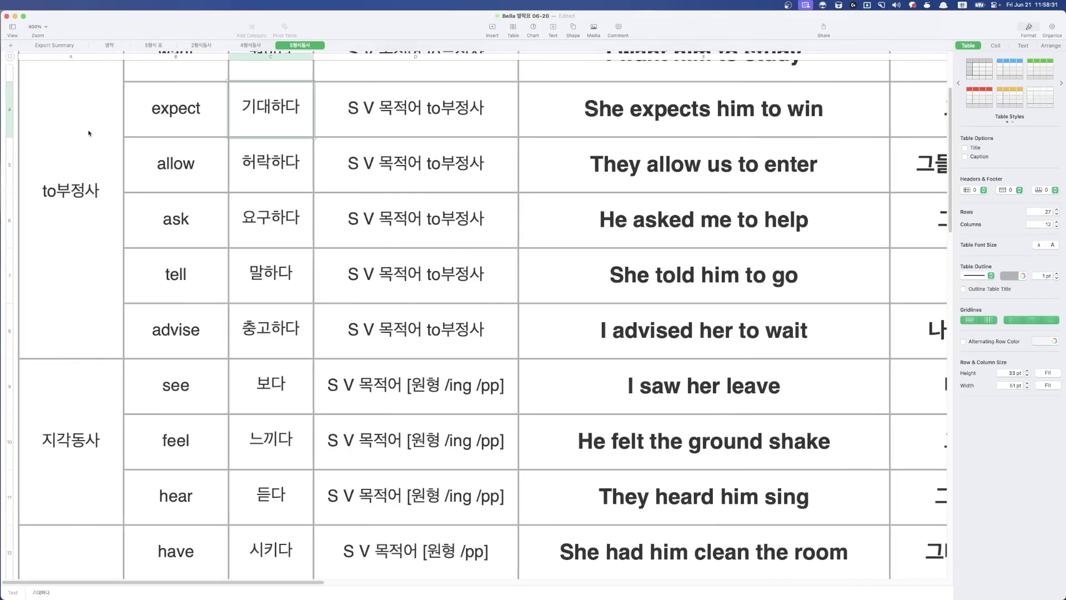
scroll(88, 133, "up", 3)
scroll(89, 134, "down", 1)
left_click(58, 357)
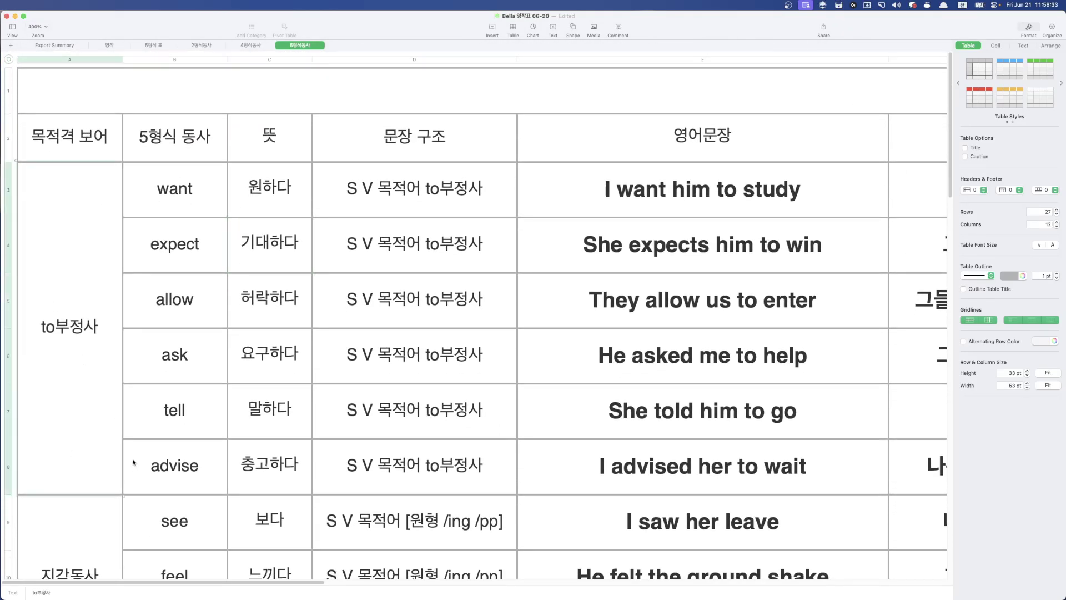
scroll(133, 464, "down", 5)
scroll(133, 462, "down", 1)
left_click(80, 317)
scroll(140, 393, "up", 5)
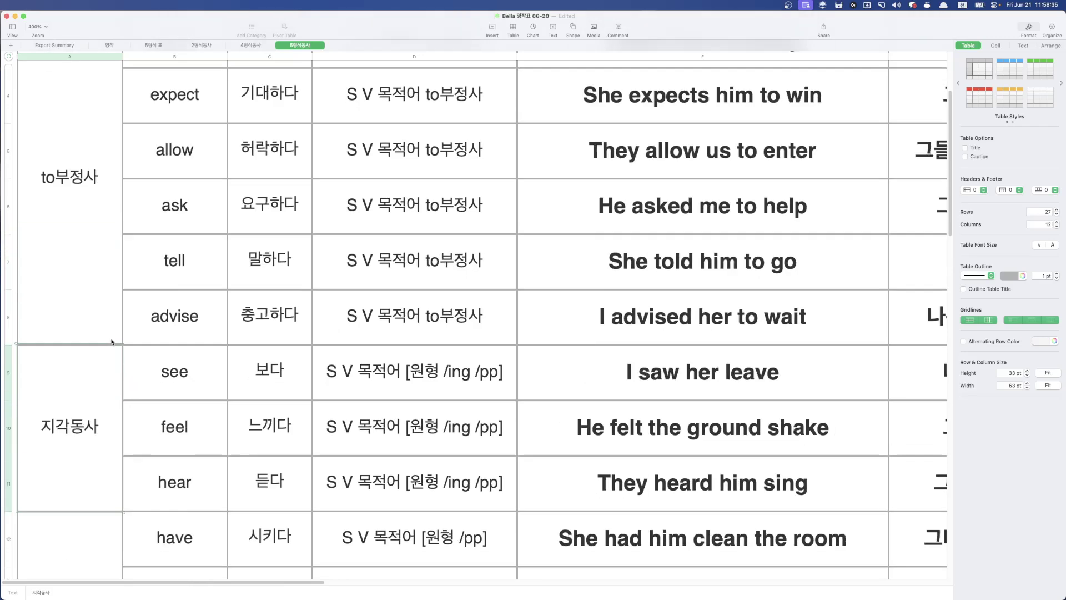
scroll(74, 451, "down", 3)
scroll(78, 458, "down", 3)
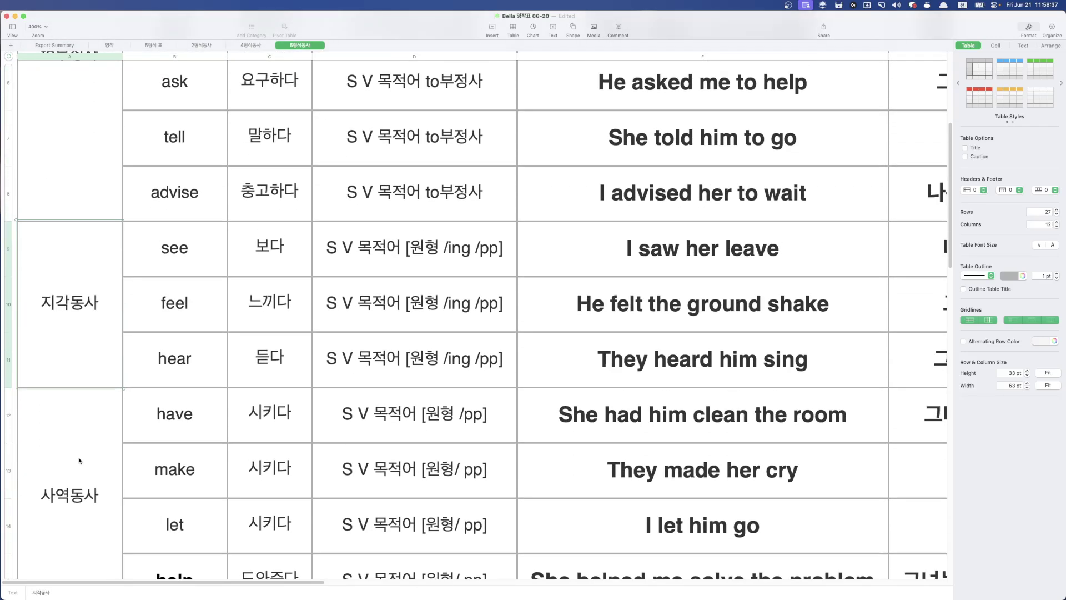
scroll(78, 461, "up", 4)
scroll(78, 464, "down", 3)
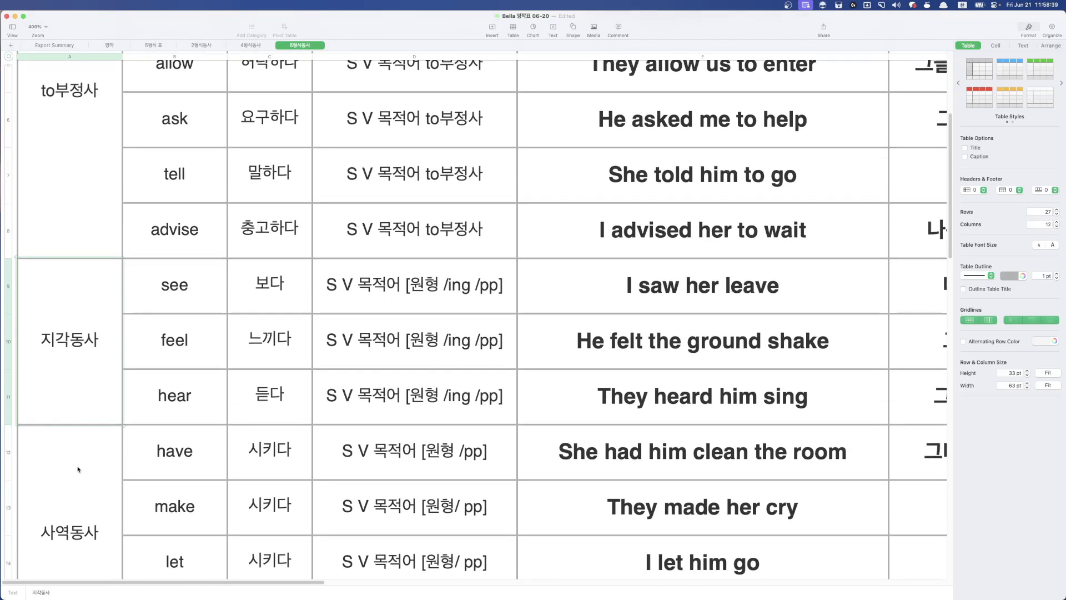
scroll(78, 469, "up", 4)
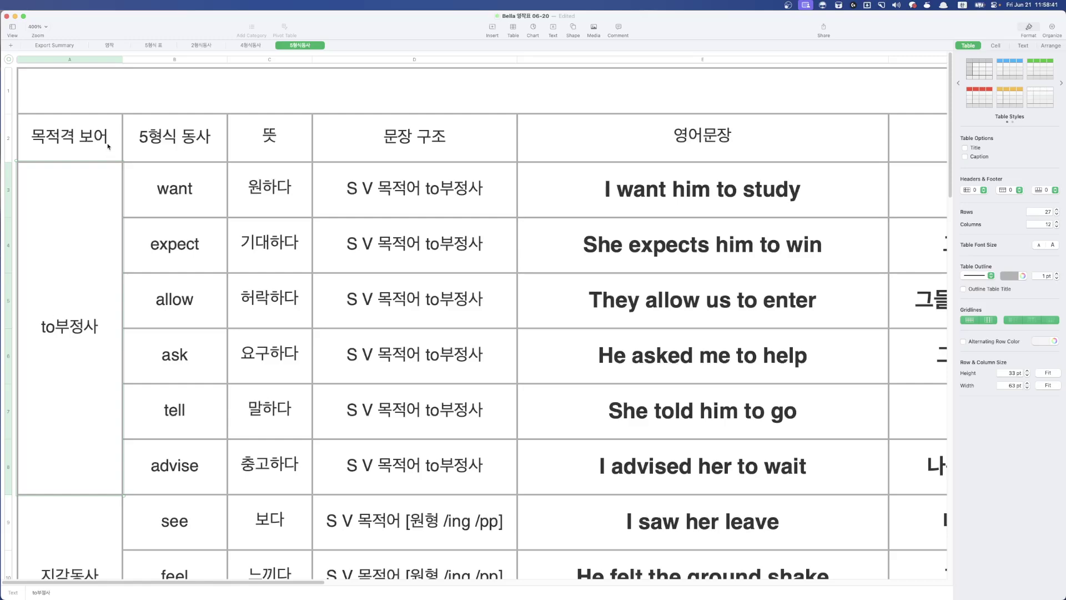
left_click(68, 130)
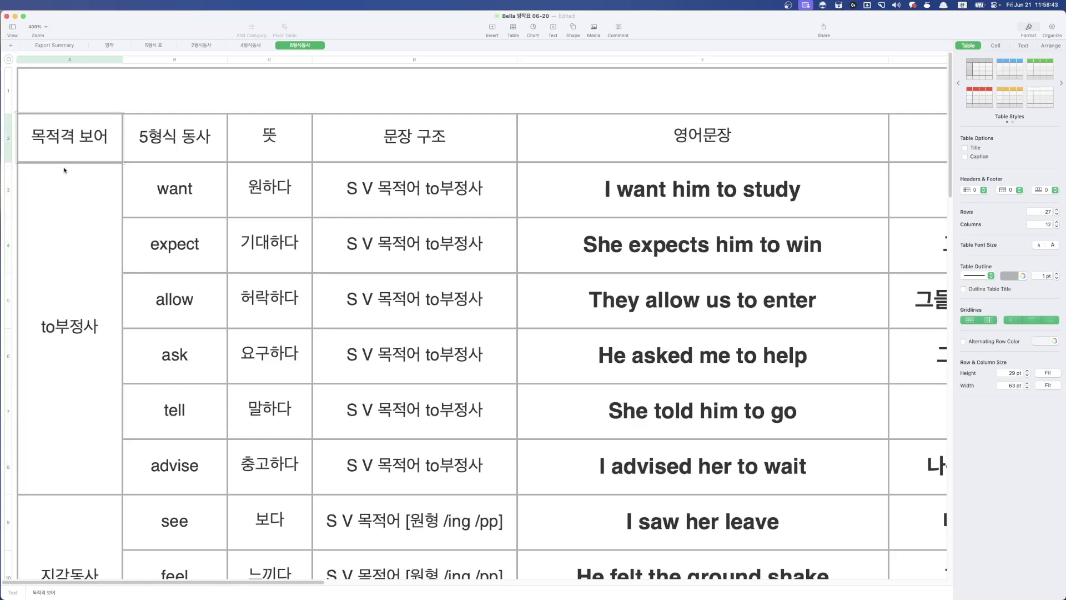
left_click(73, 345)
scroll(167, 361, "down", 3)
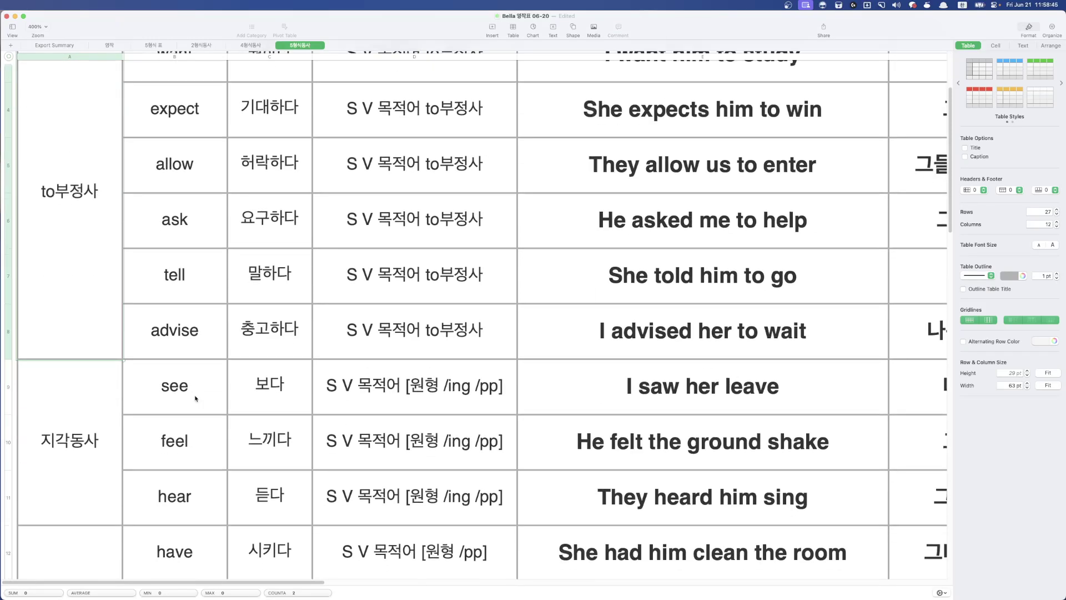
Hide the formatting sidebar and review the 지각동사, 사역동사 and 형용사 verb rows.
left_click(199, 444)
scroll(189, 447, "down", 4)
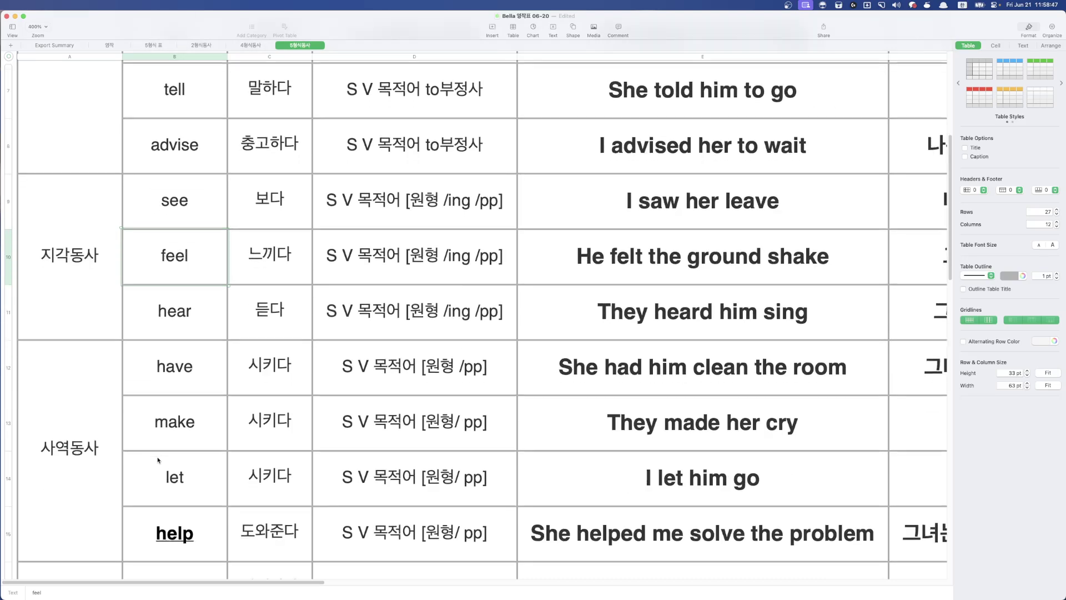
left_click(1029, 29)
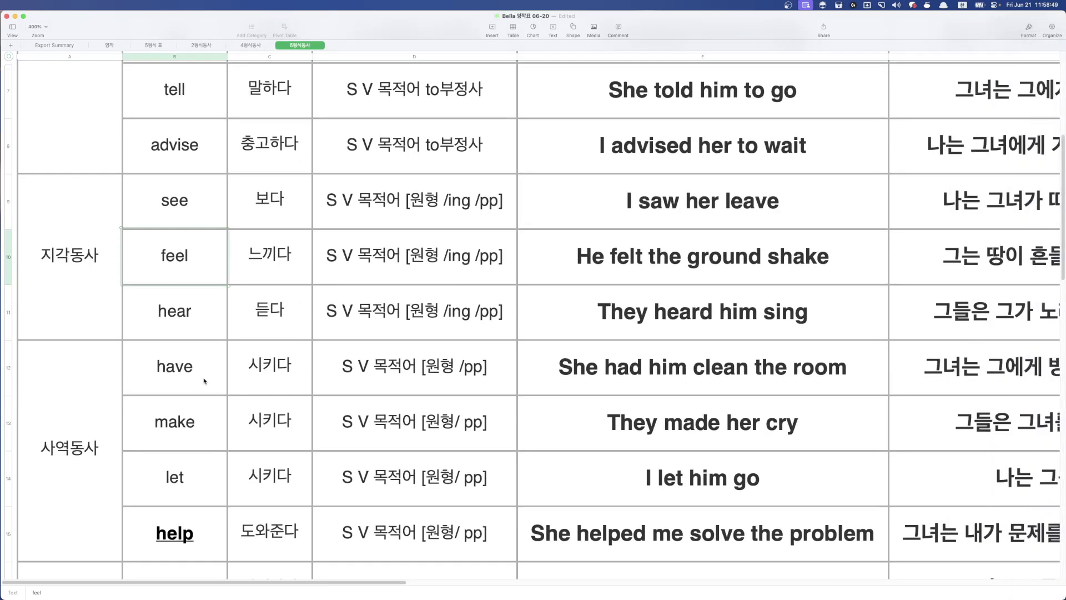
scroll(205, 381, "down", 4)
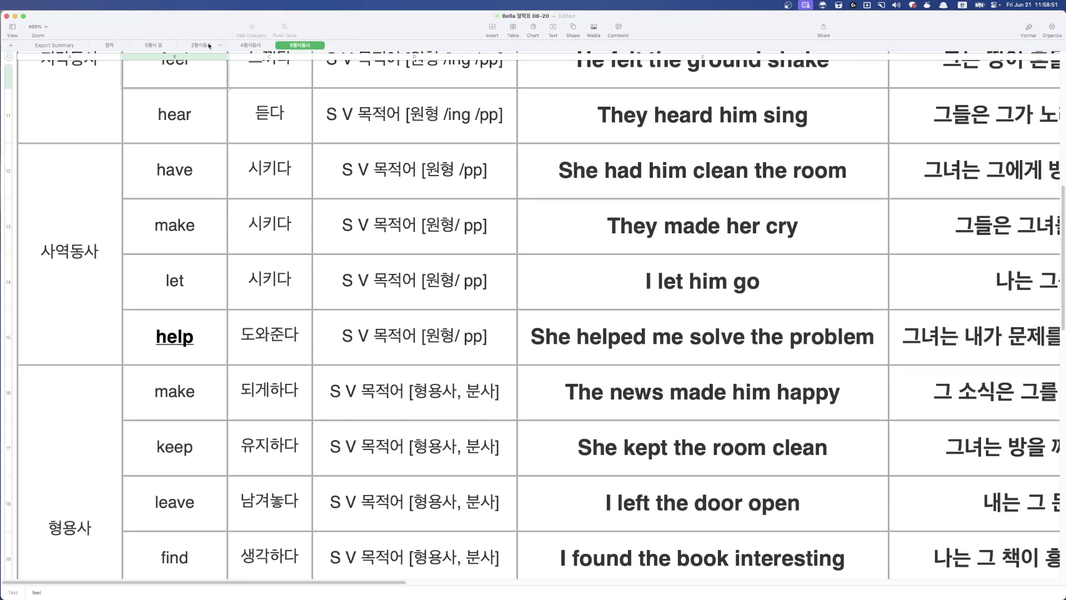
Return to the 영작 sheet and set D37 in the 5형식 block's 해석방식 row to "사역동사".
left_click(110, 45)
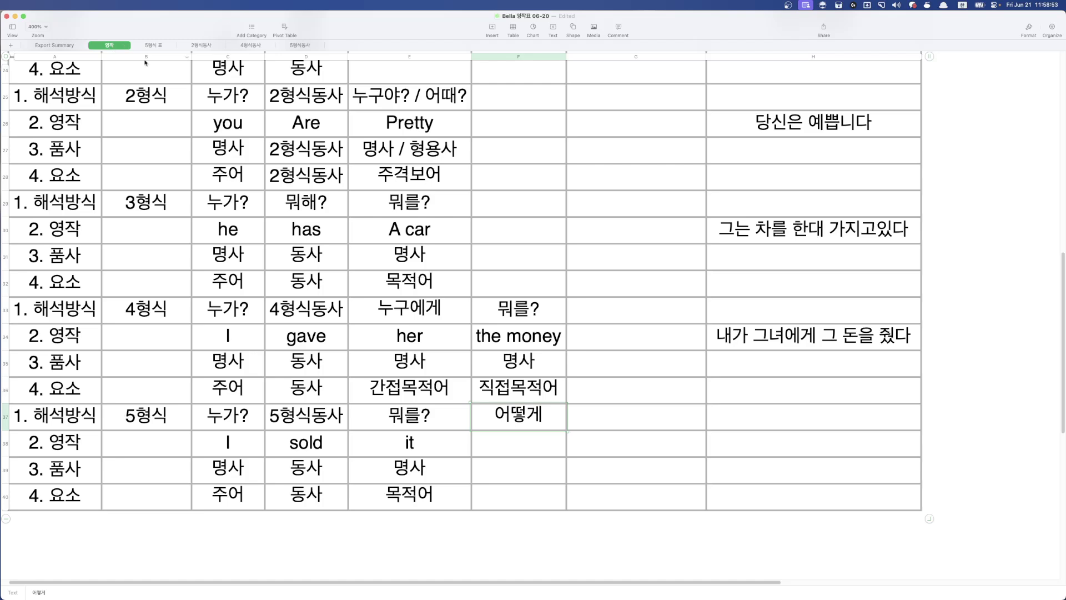
left_click(292, 470)
left_click(297, 413)
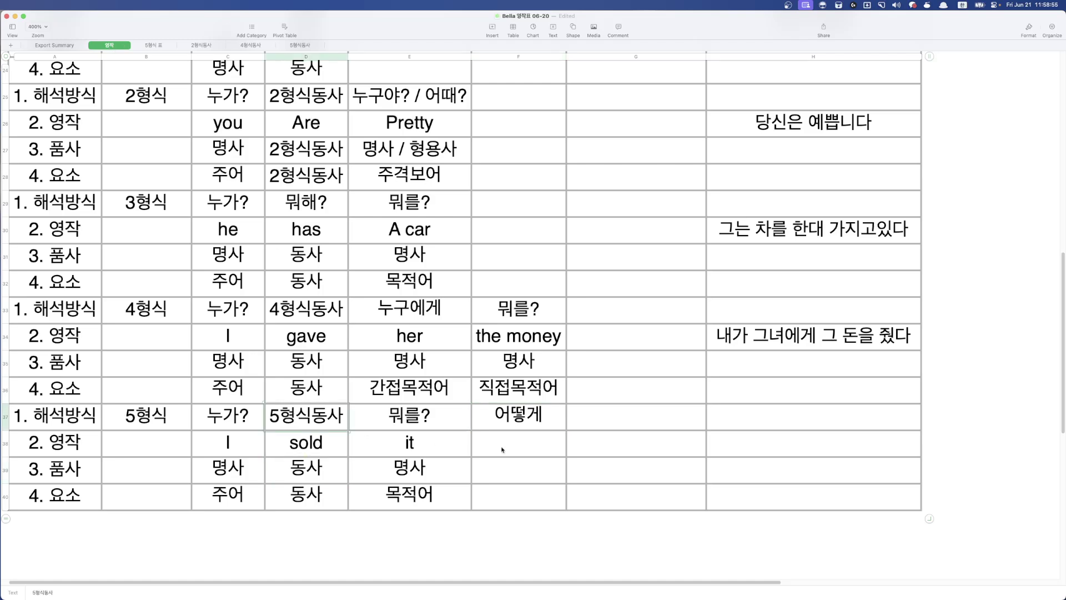
type("사역")
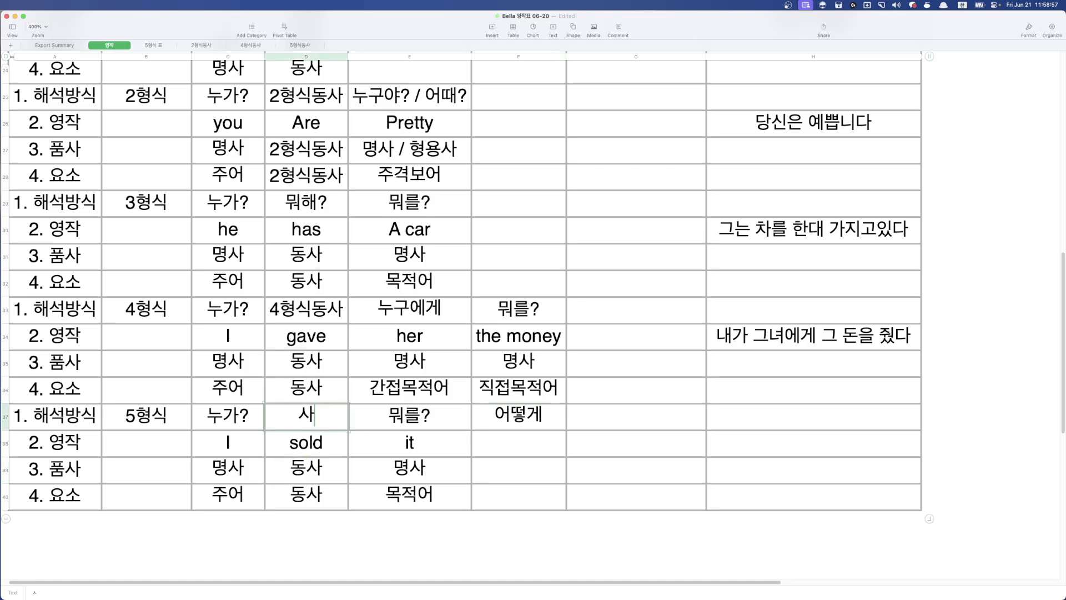
type("동사")
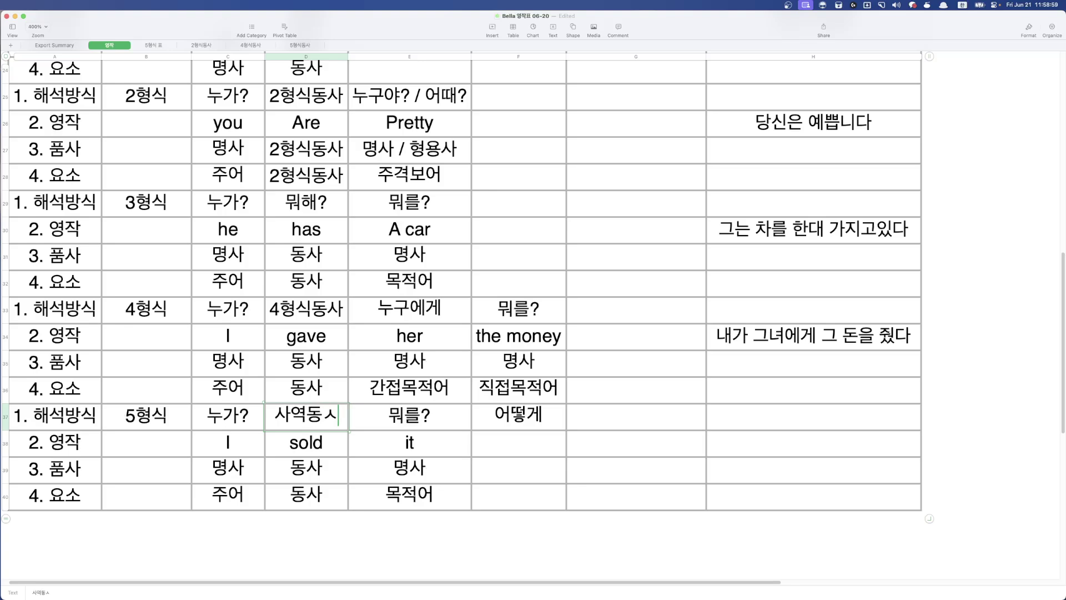
key("Return")
Clear the sample sentence from C38:E38 in the 5형식 block's 영작 row.
key("Left")
key("shift+Right")
key("shift+Right")
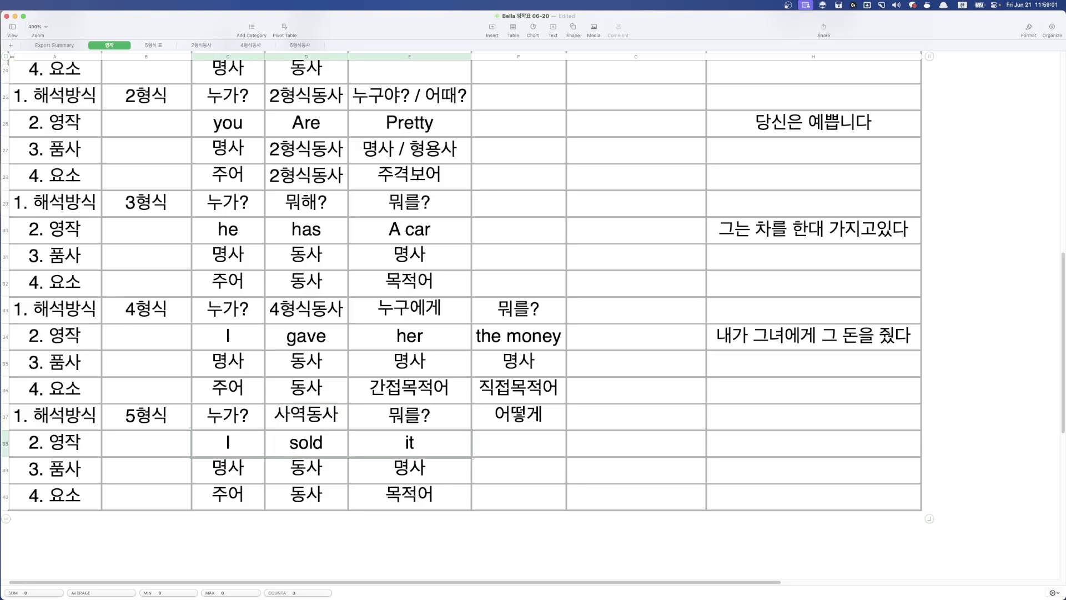
key("BackSpace")
Enter "I", "made", "him", "work" across C38:F38 in the 5형식 block's 영작 row.
key("Left")
key("Left")
type("I")
key("Tab")
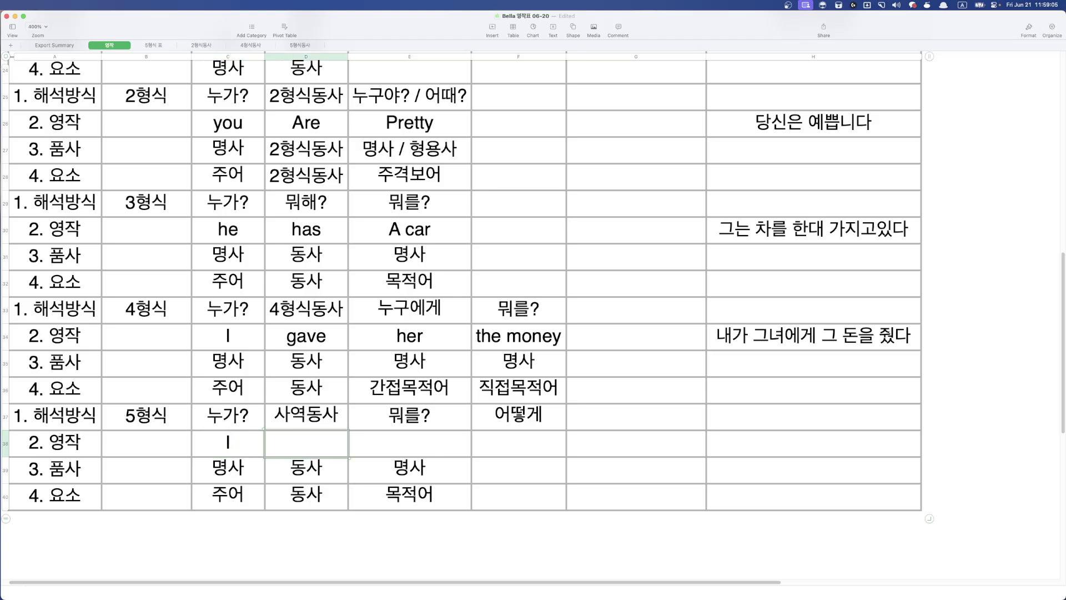
type("made")
key("Tab")
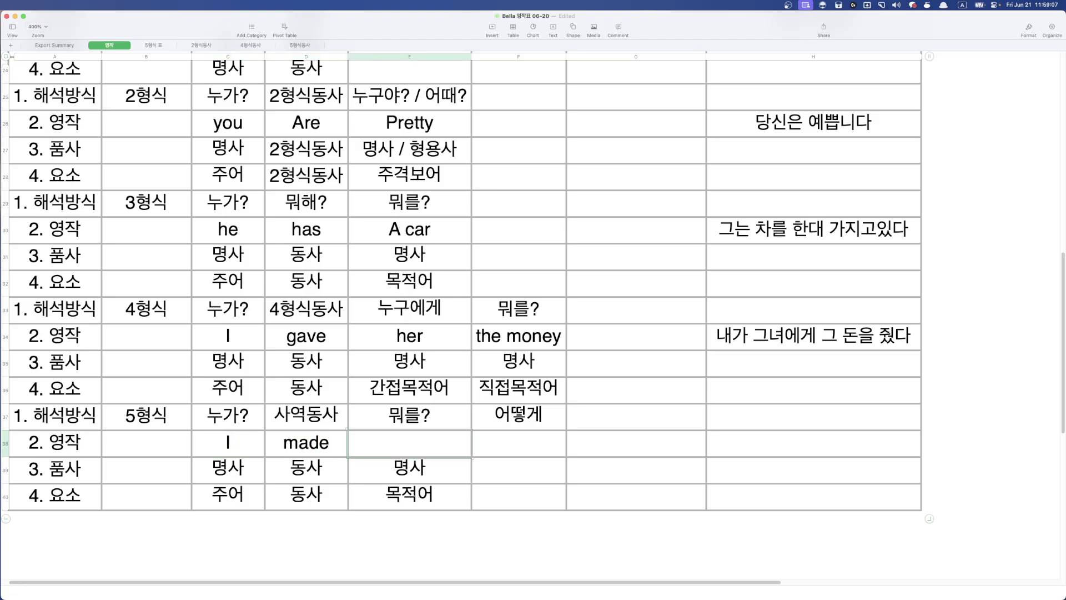
type("him")
key("Tab")
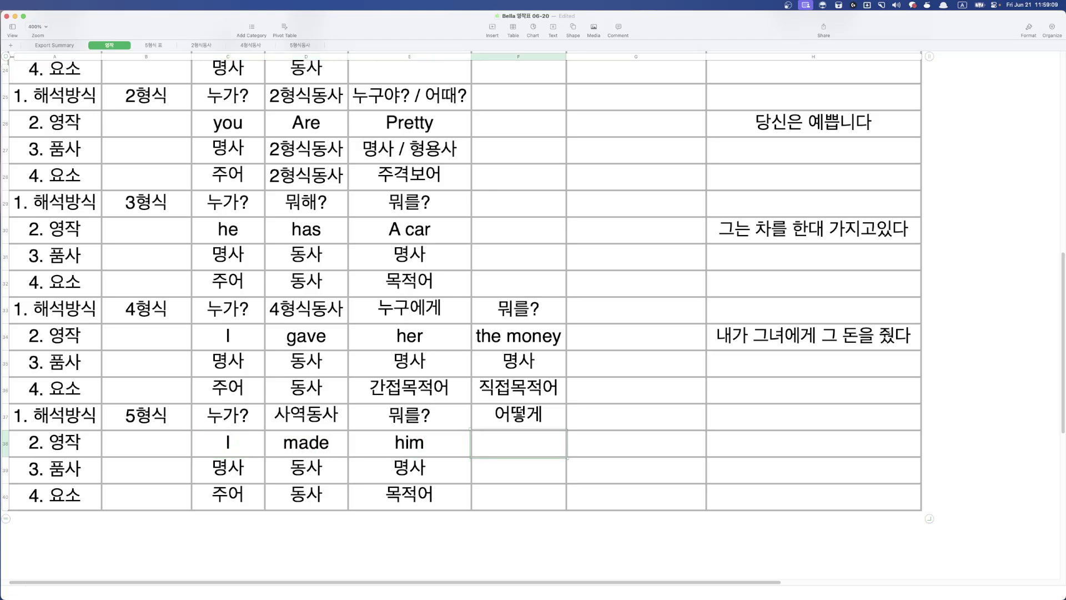
type("work")
key("Return")
Set F37 in the 5형식 block's 해석방식 row to "뭐하게?".
key("Up")
key("Up")
key("Right")
key("Right")
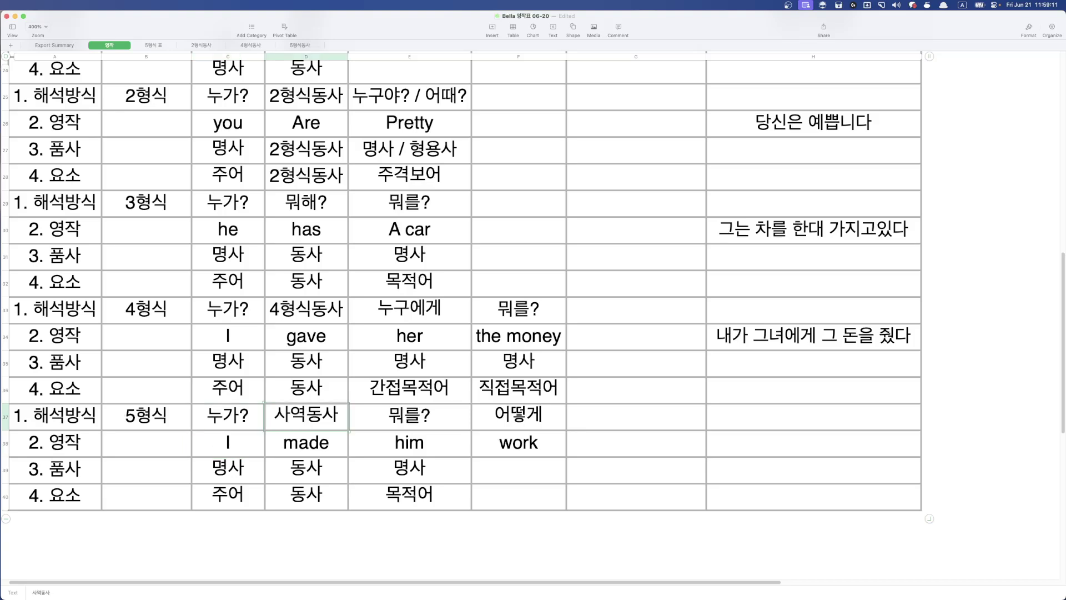
key("Left")
key("Left")
key("Right")
key("Right")
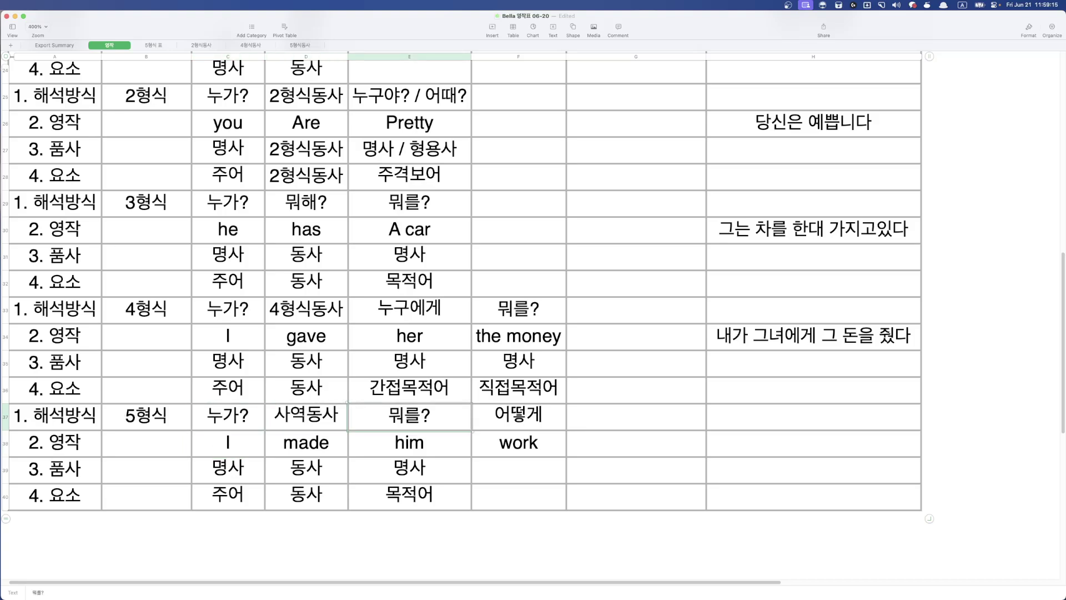
key("ctrl+space")
key("Right")
key("Left")
key("Right")
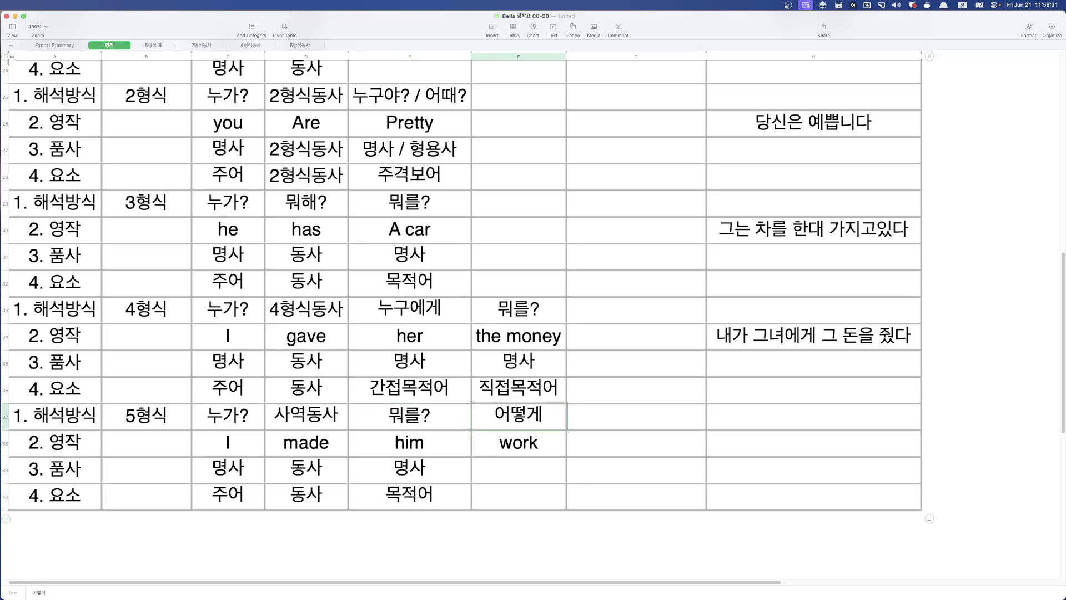
type("뭐하게?")
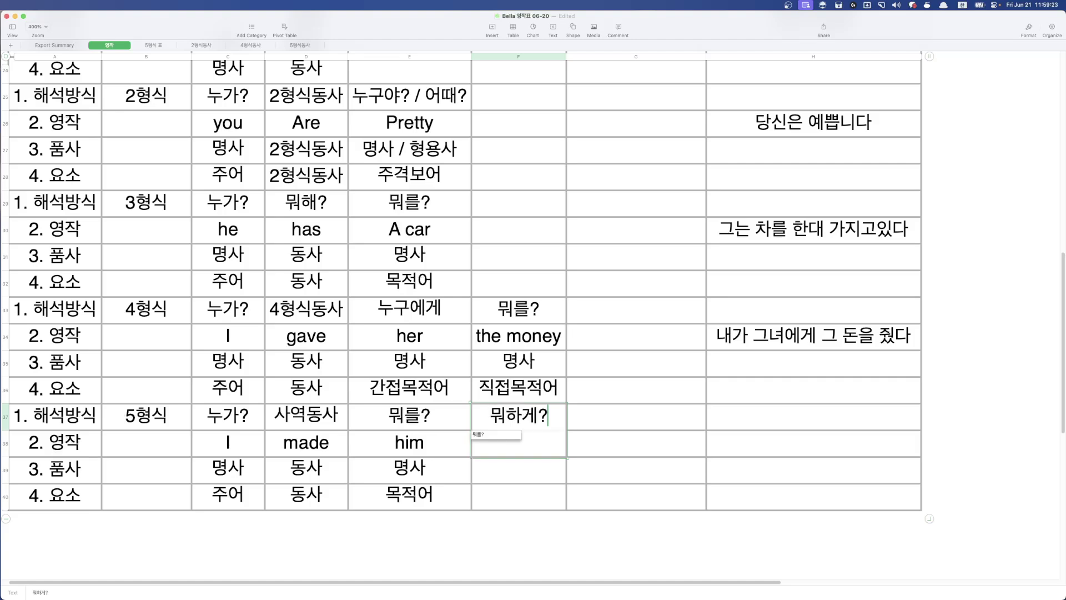
key("Return")
Enter "명사" in C39 and E39 of the 5형식 block's 품사 row.
key("Left")
key("Left")
key("Left")
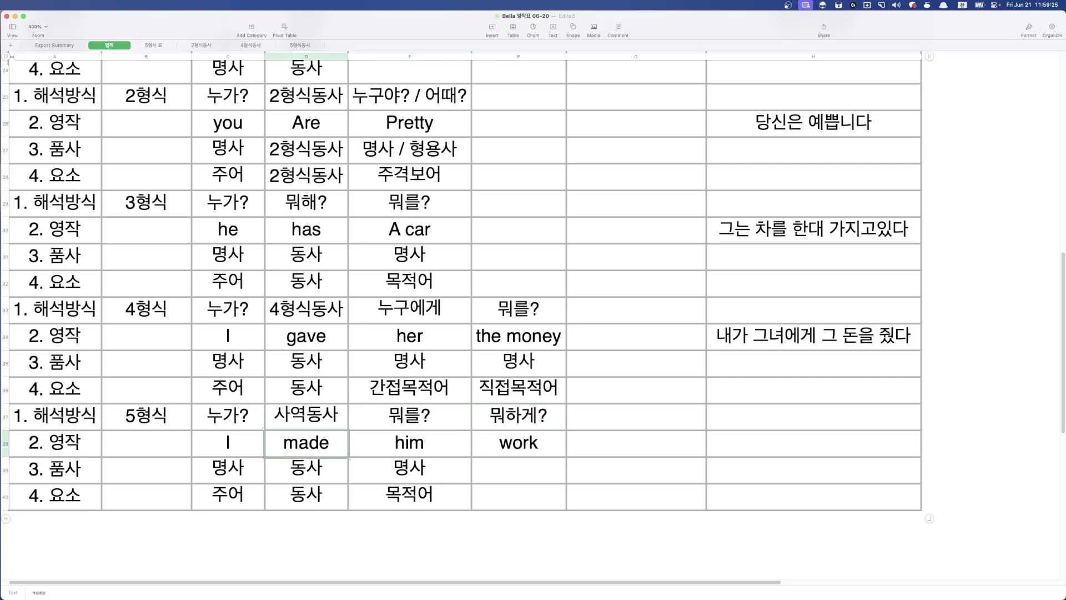
key("Down")
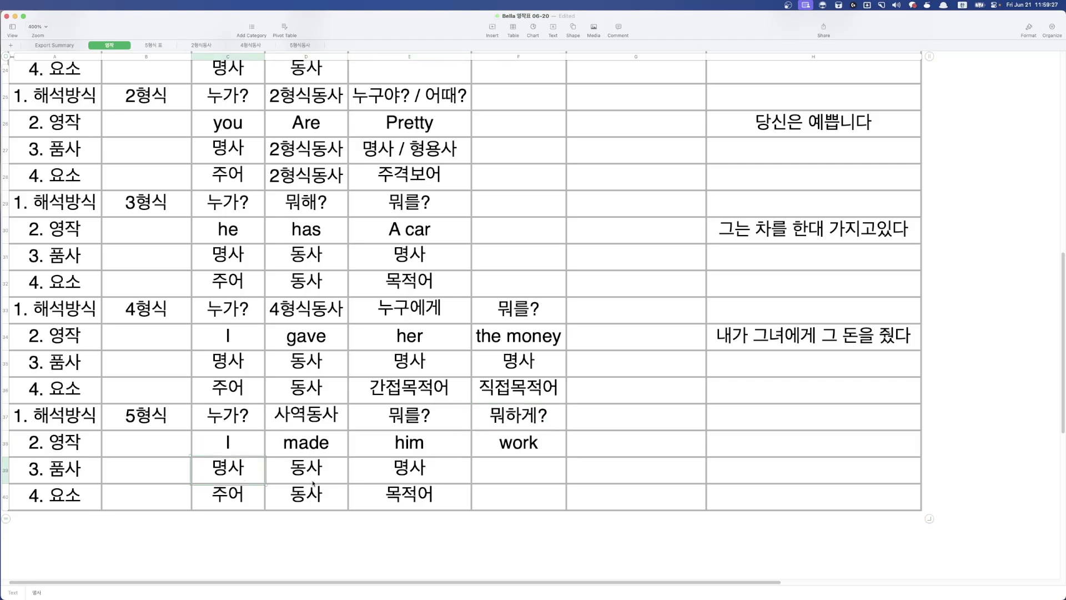
key("Right")
key("Left")
type("명사")
key("Tab")
key("Right")
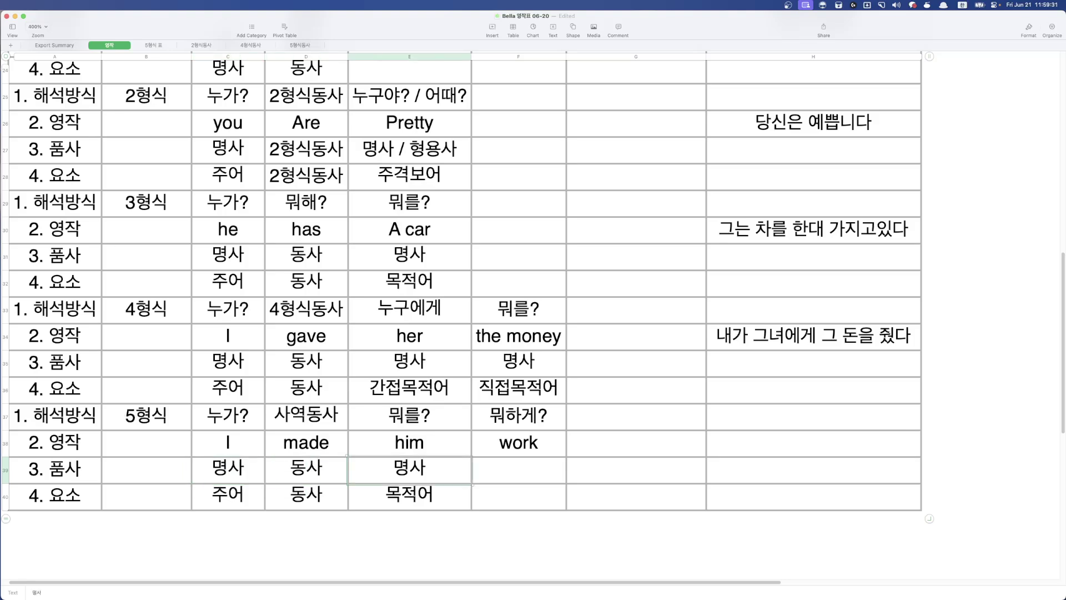
type("명사")
key("Return")
Enter "동사원형" in F39 of the 5형식 block's 품사 row.
key("Right")
type("원")
key("BackSpace")
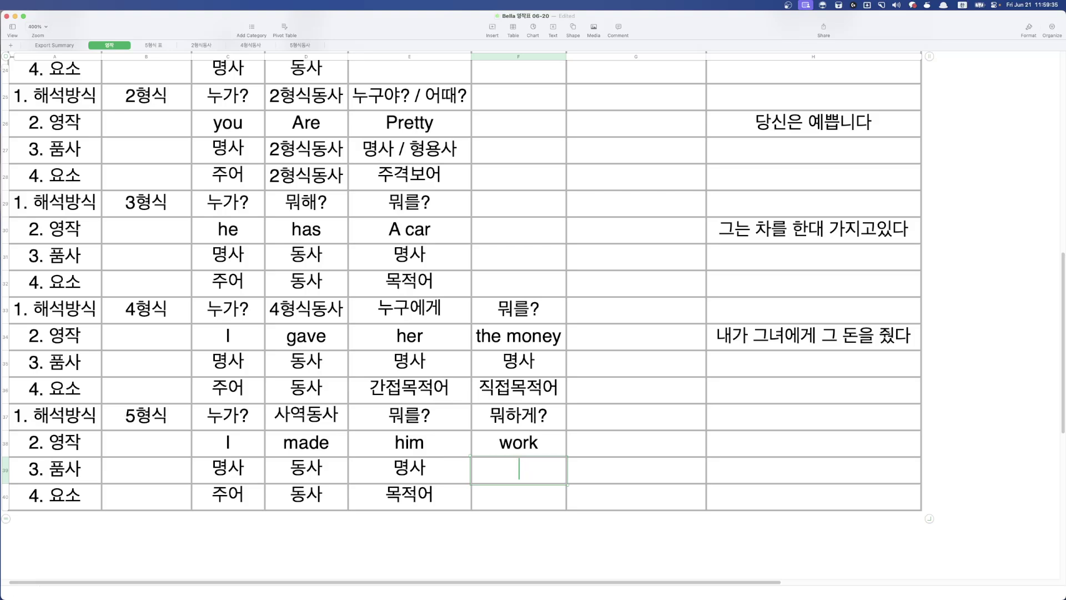
type("동사워ㄴ형")
key("Return")
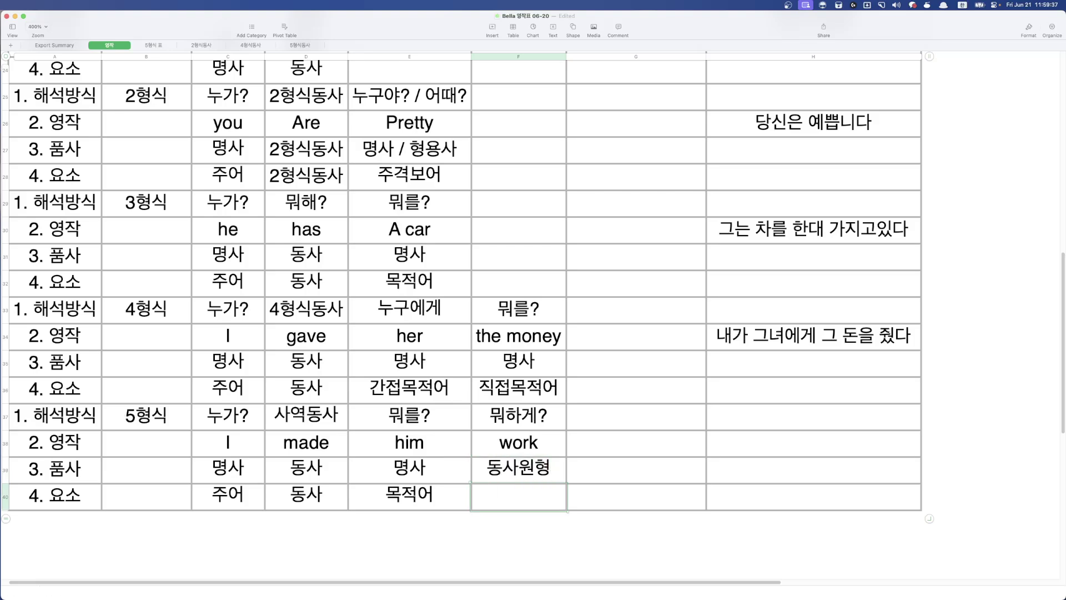
Select C39:F39 to look over the 품사 entries of the 5형식 block.
key("Up")
key("Left")
key("Left")
key("Left")
key("shift+Right")
key("shift+Right")
key("shift+Right")
key("shift+Right")
key("shift+Left")
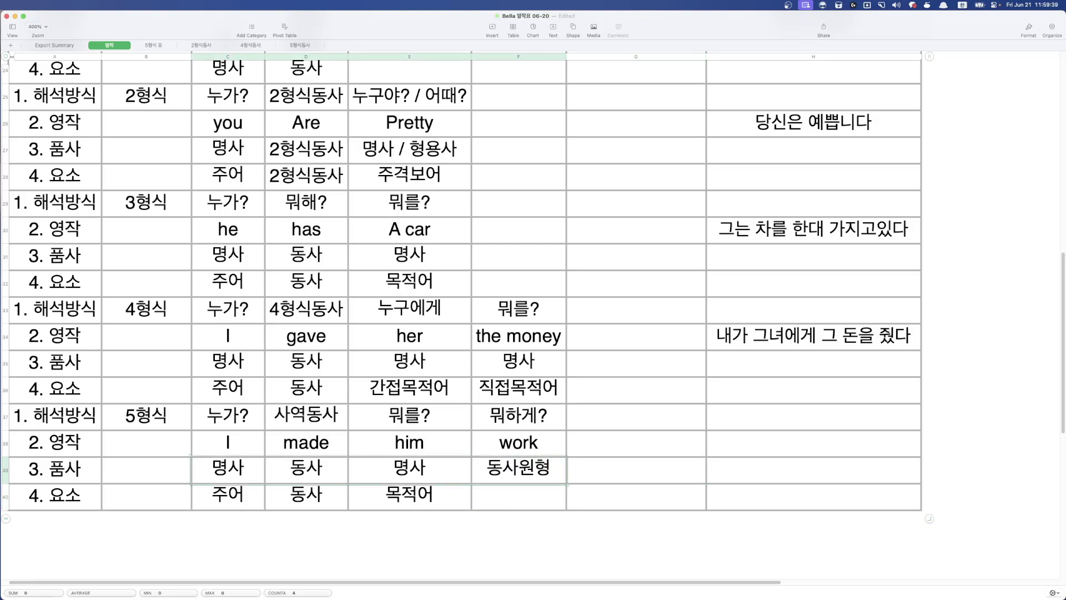
Clear the old entries from C40:E40 in the 5형식 block's 요소 row.
key("Down")
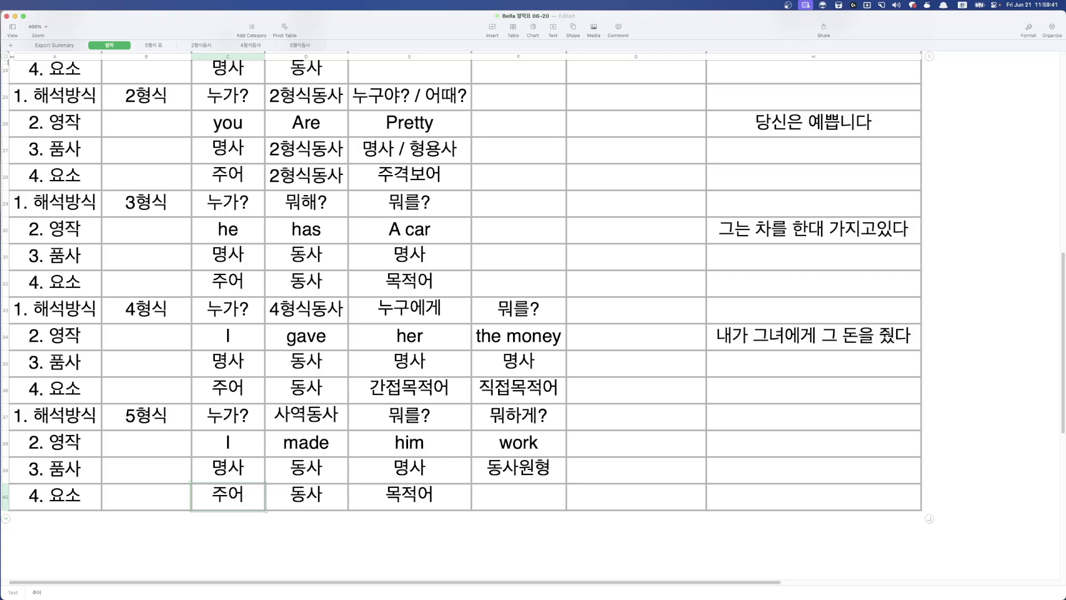
key("BackSpace")
key("Right")
key("BackSpace")
key("Right")
key("BackSpace")
key("Right")
key("Left")
key("Left")
key("Left")
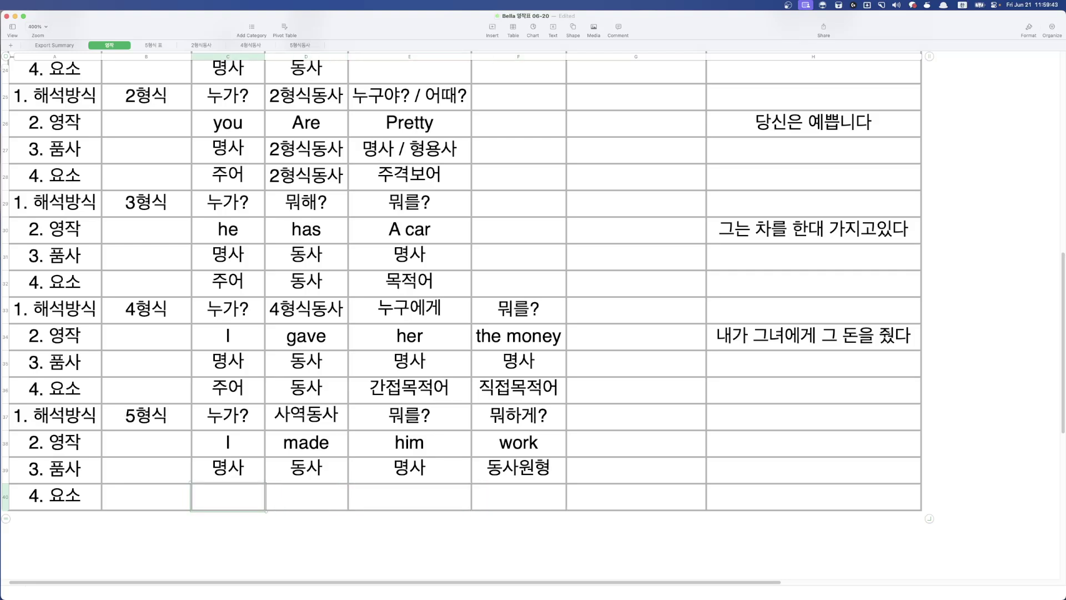
Enter "주어", "사역동사", "명사", "동사원형" across C40:F40 in the 5형식 block's 요소 row.
type("주어")
key("Tab")
type("동ㅅ")
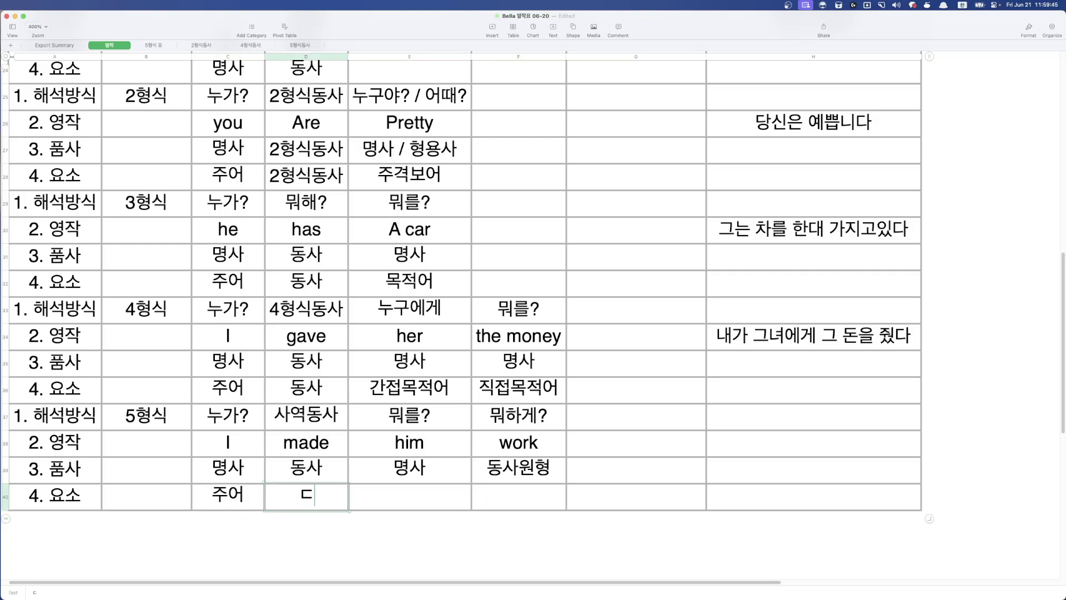
key("BackSpace")
key("BackSpace")
type("사역")
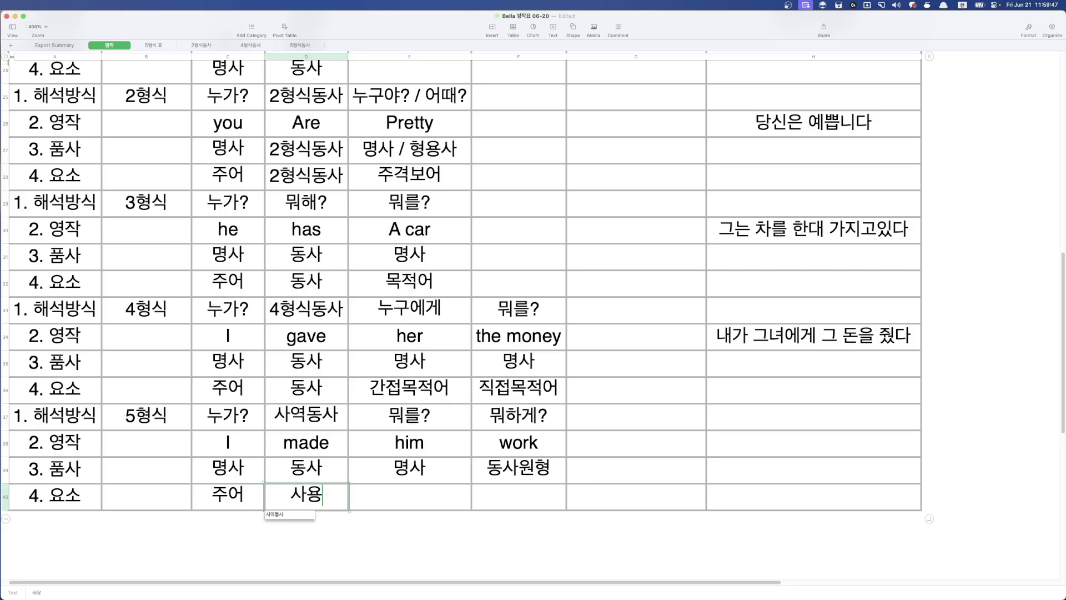
key("Return")
key("Tab")
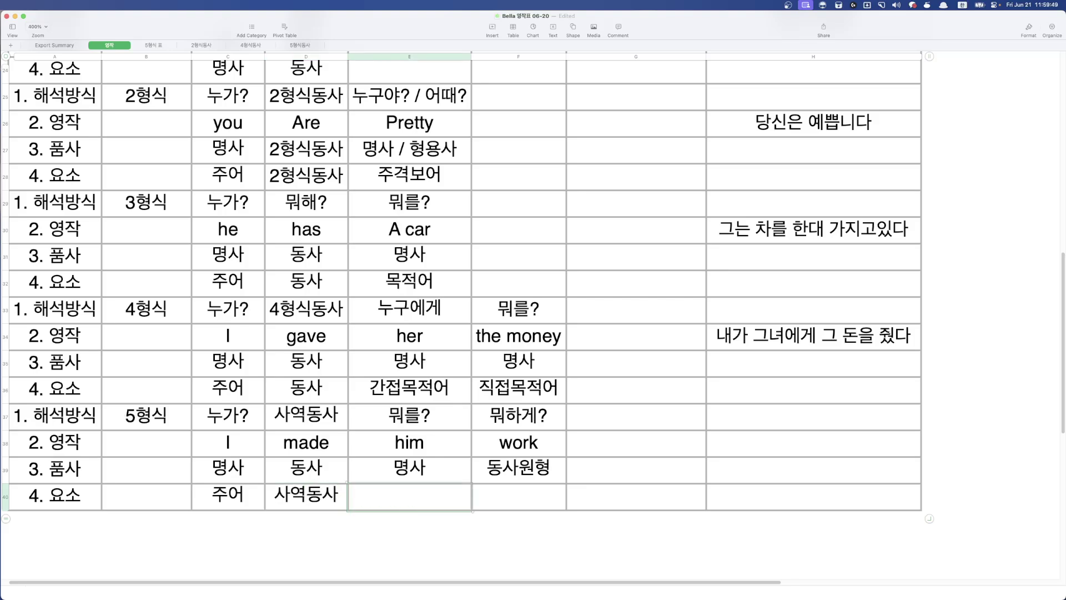
type("명사")
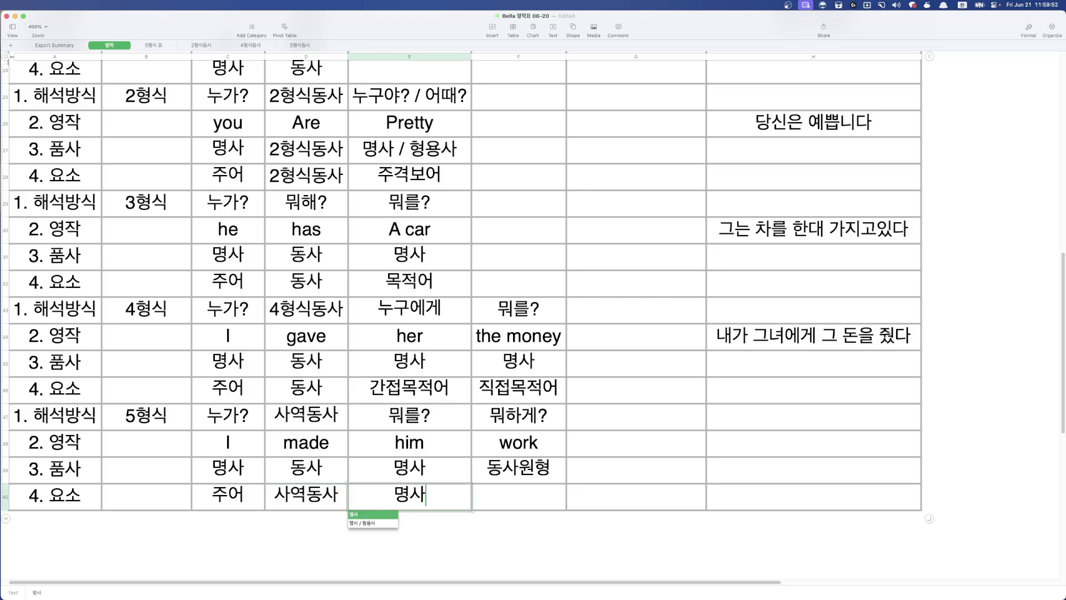
key("Return")
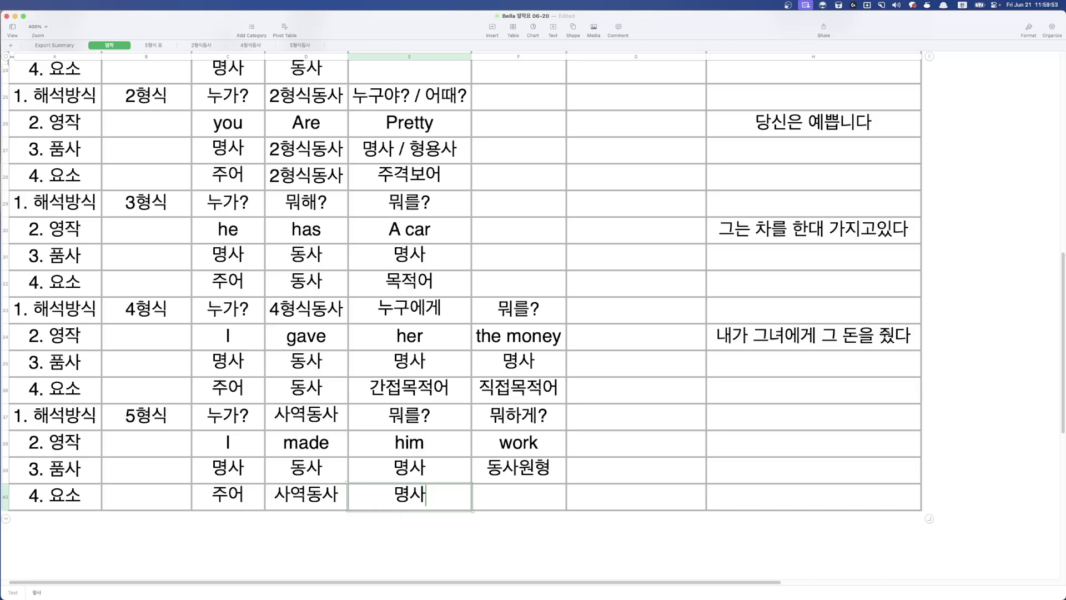
key("Tab")
type("동사원형")
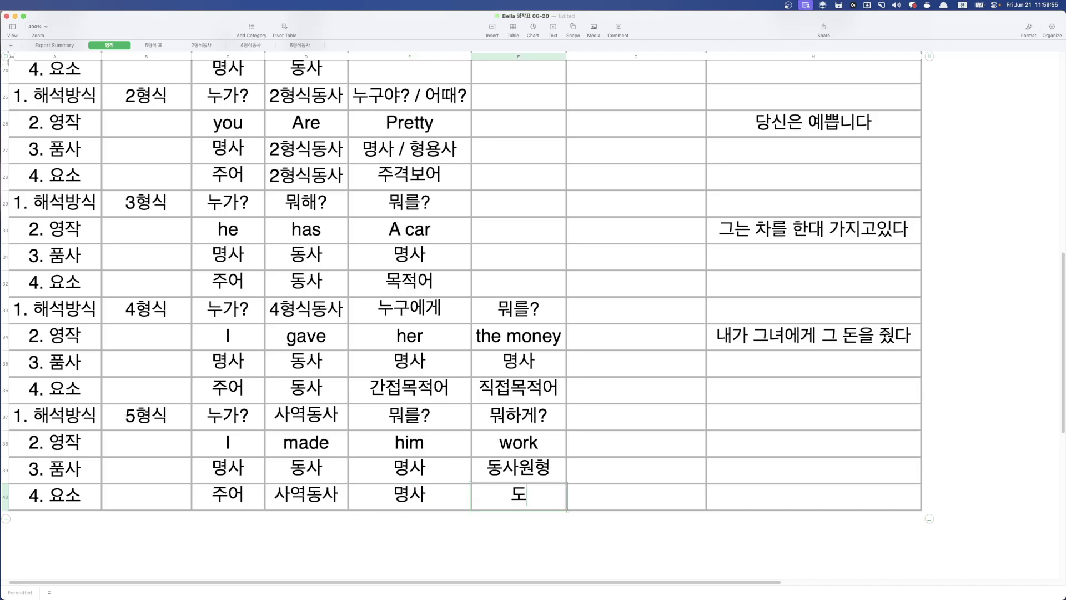
Enter the Korean translation "나는 그가 일하게 만들었다" in H38 of the 5형식 block's 영작 row.
key("Up")
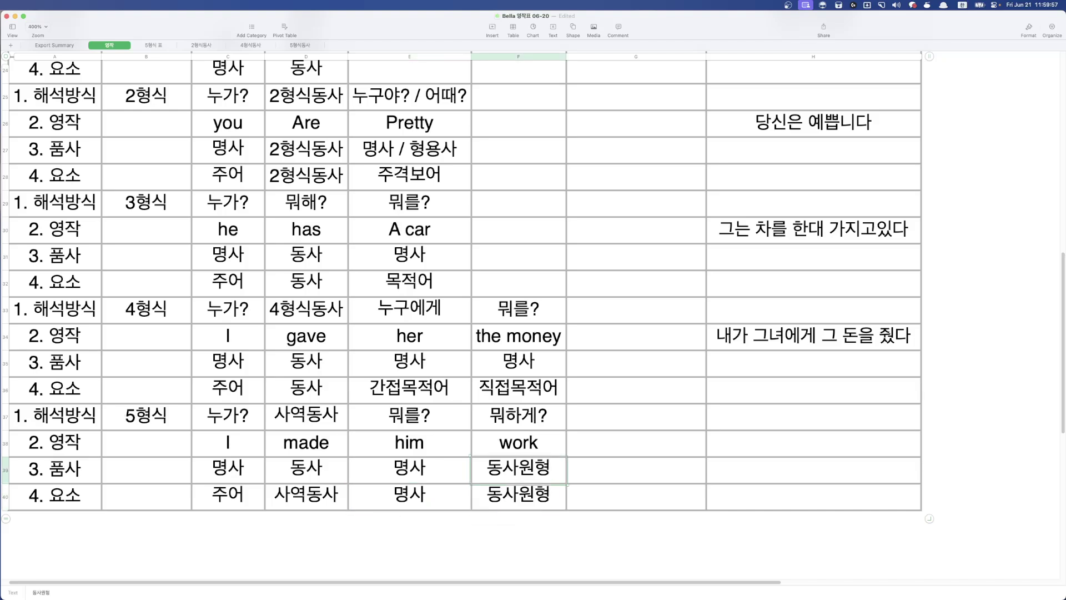
key("Down")
key("Up")
key("Up")
key("Right")
key("Right")
type("나")
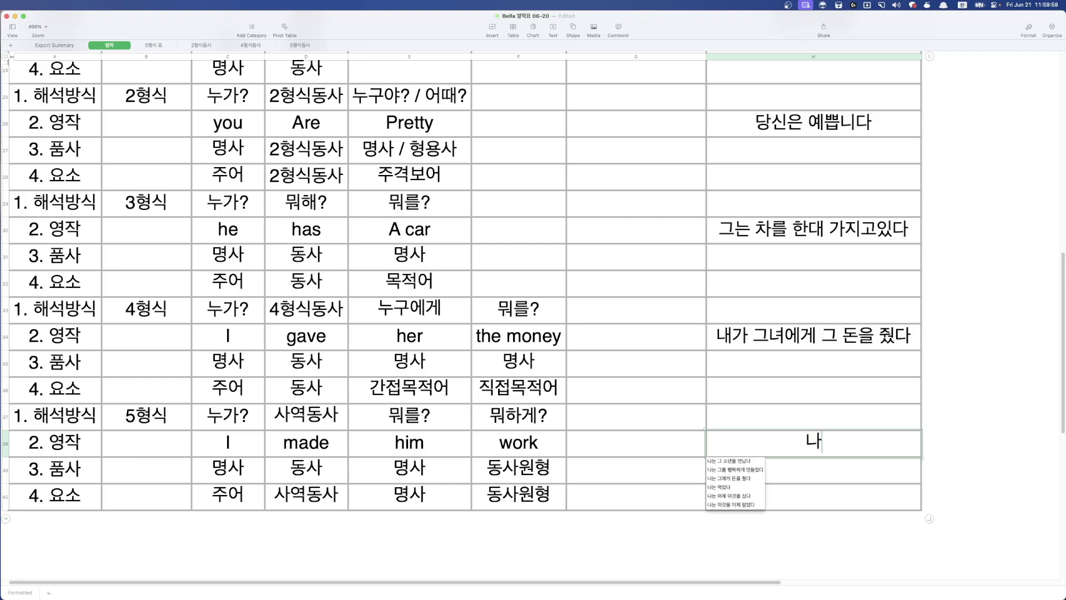
type("는 그가 일학게 만들었다")
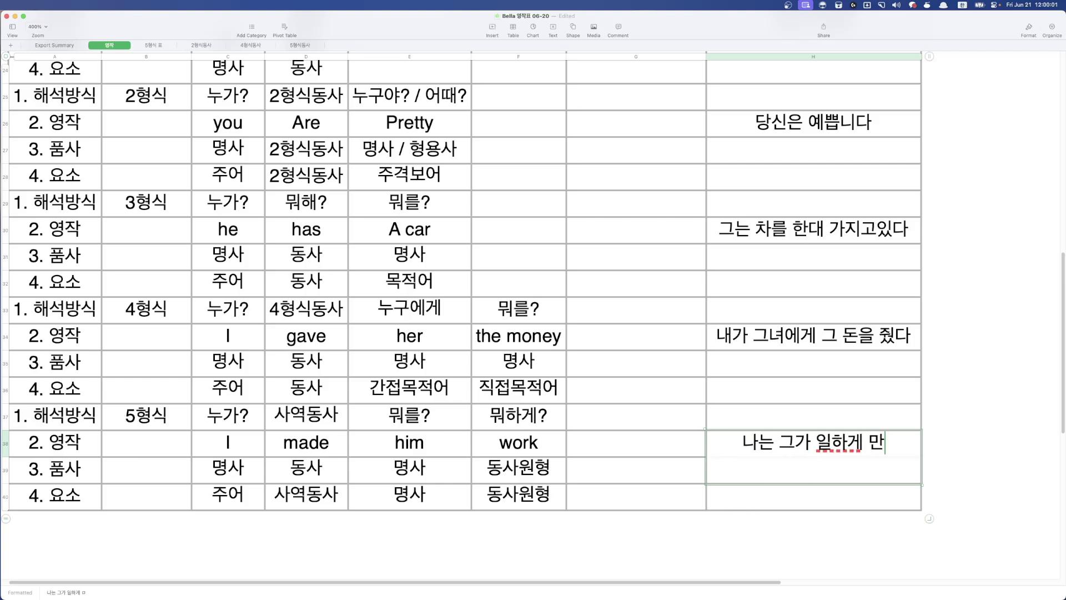
key("Return")
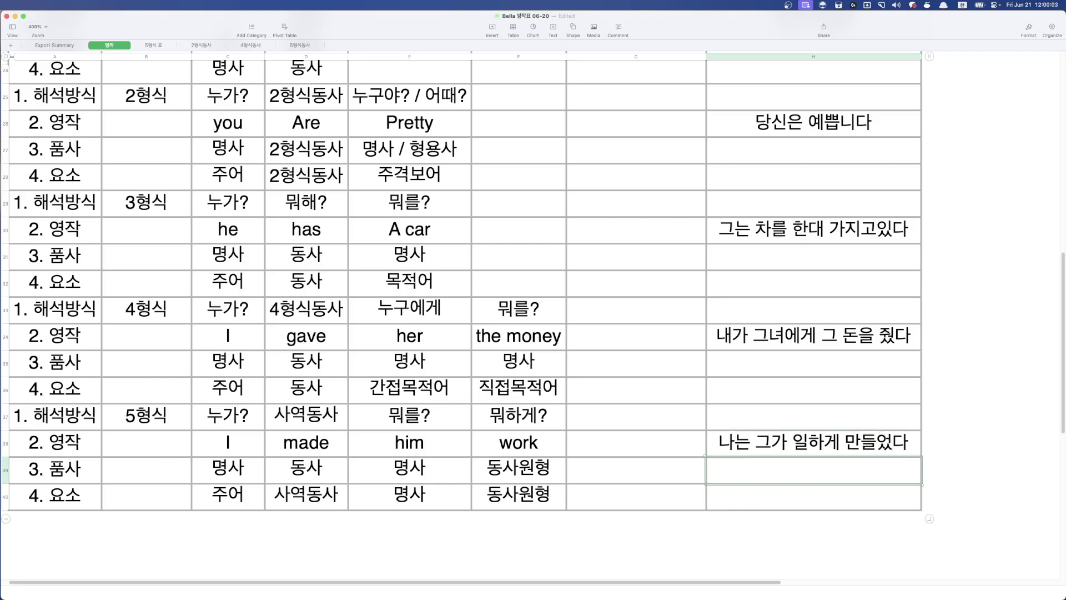
Review the 1형식 to 5형식 blocks on the 영작 sheet and compare the 5형식 block with the 5형식동사 sheet.
left_click(63, 389)
scroll(60, 375, "up", 10)
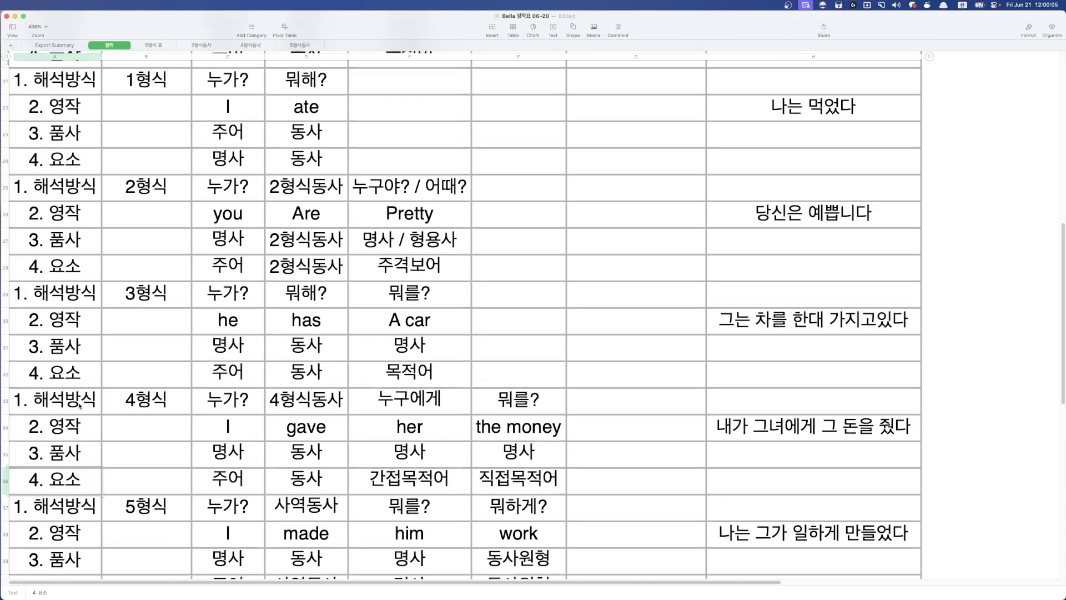
scroll(61, 375, "down", 9)
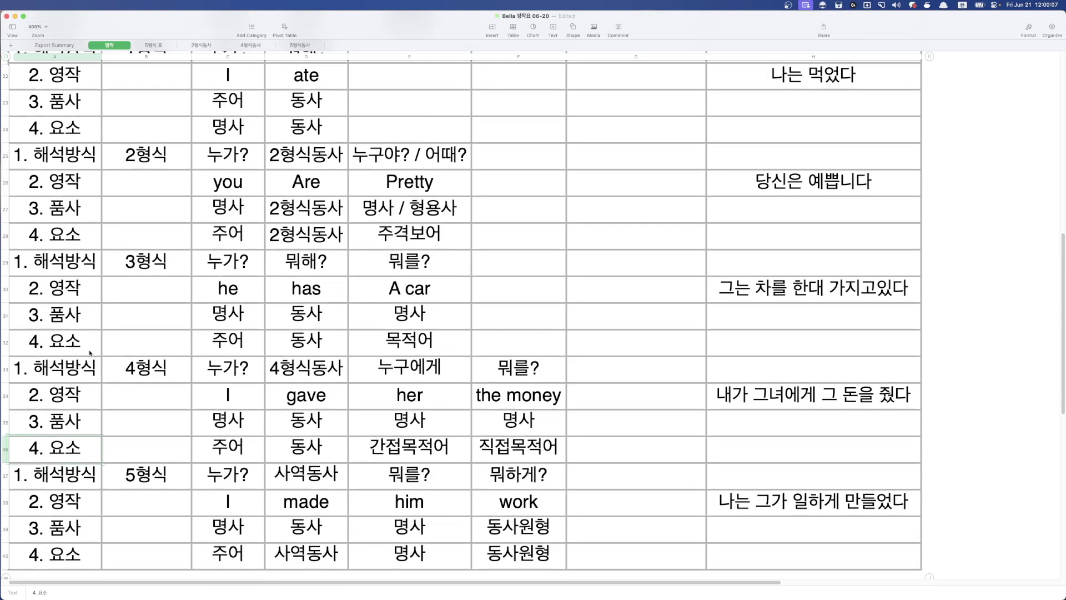
scroll(102, 341, "up", 7)
scroll(147, 334, "down", 8)
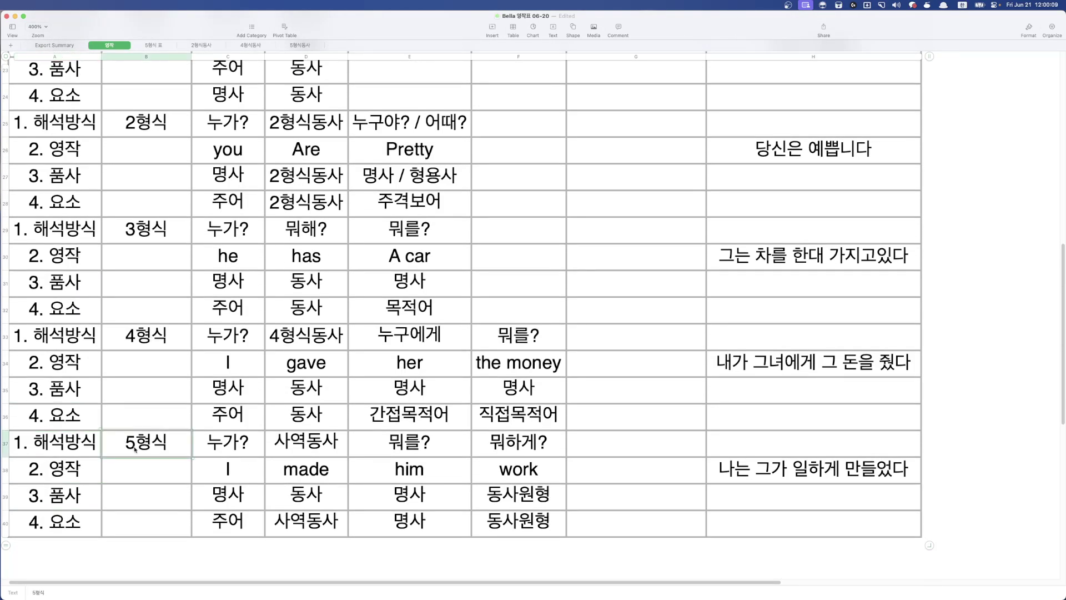
left_click(311, 454)
left_click(294, 46)
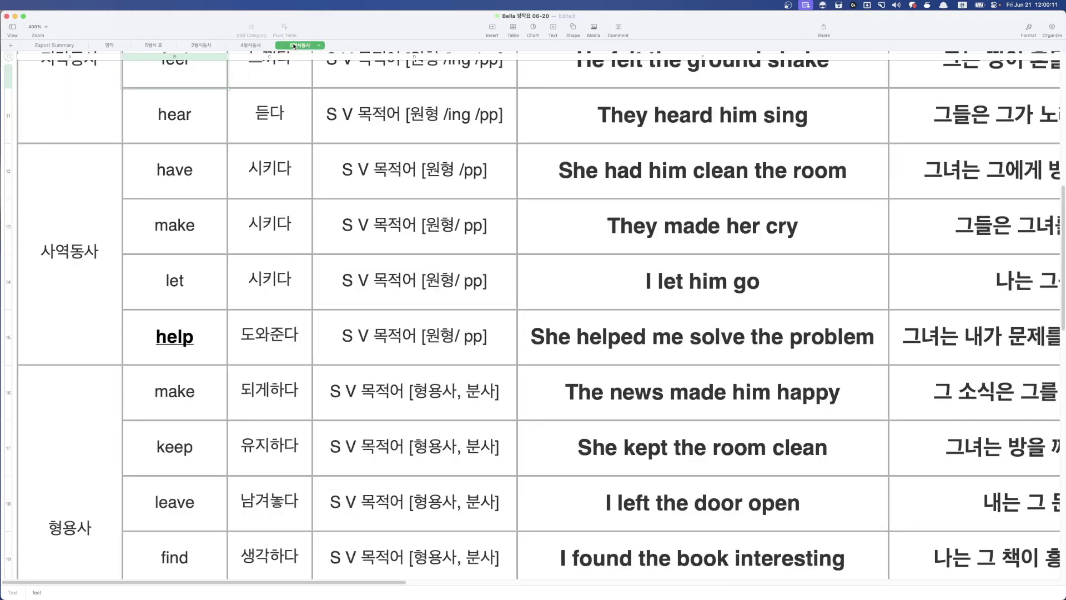
left_click(109, 45)
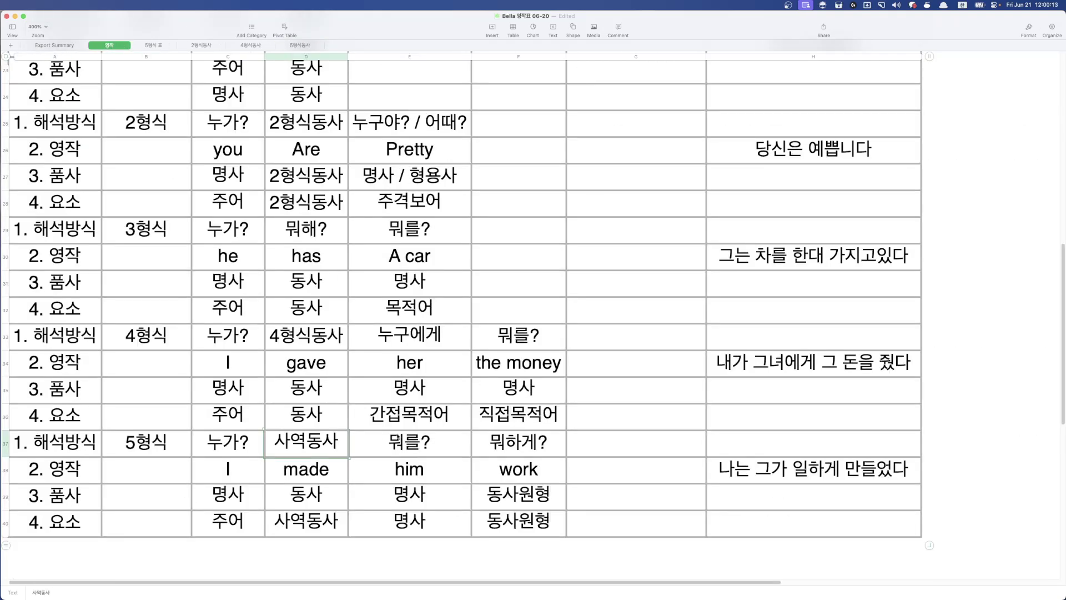
left_click(500, 460)
left_click(512, 433)
left_click(60, 438)
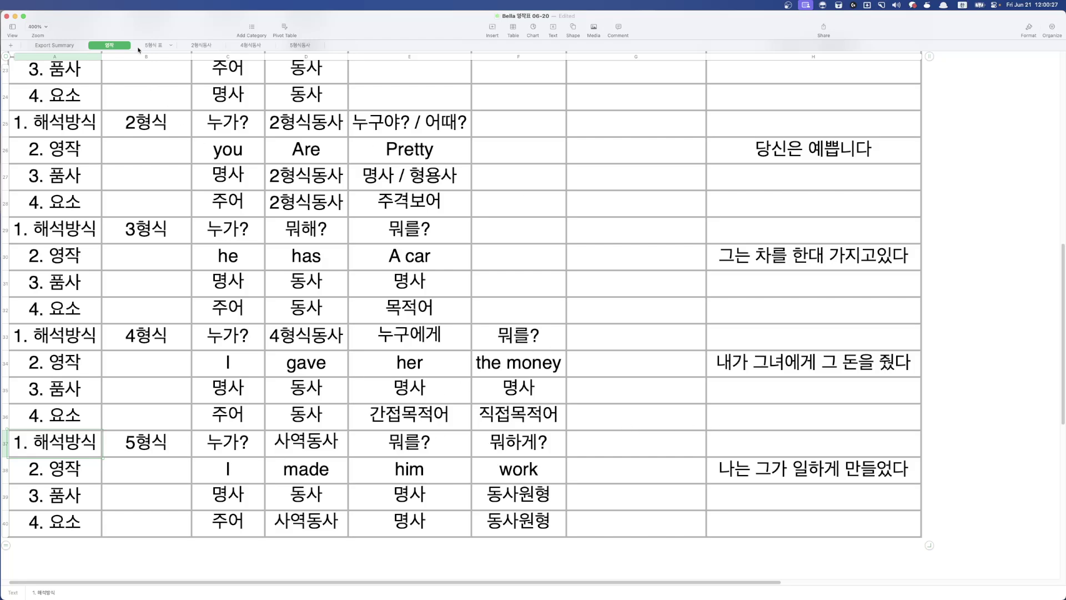
Look through the 5형식 표 and verb reference sheets, examining the call, elect, name and appoint rows of the 5형식동사 sheet.
left_click(161, 46)
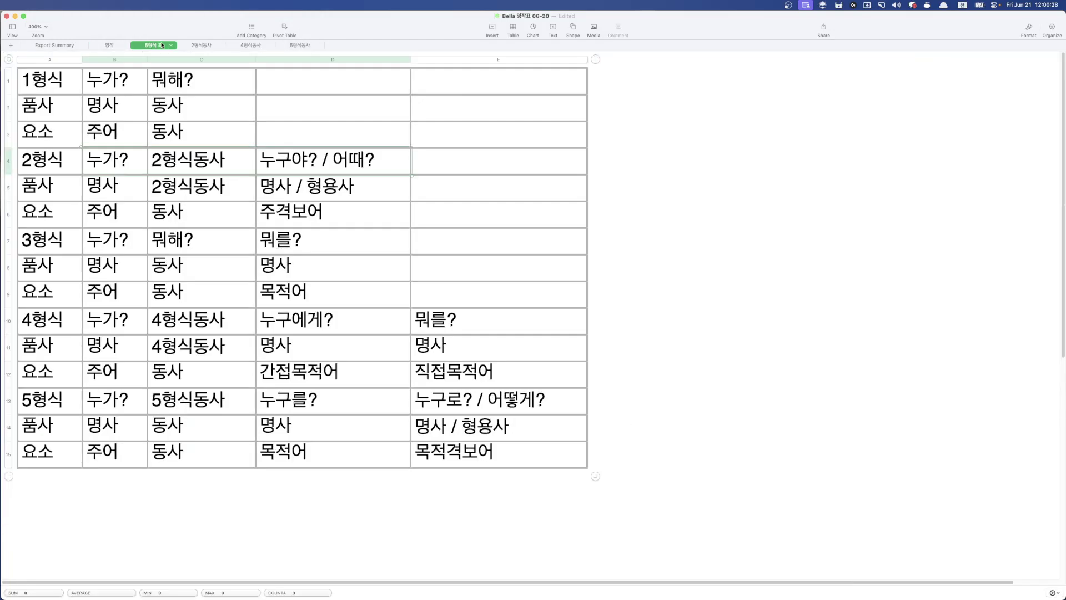
left_click(199, 46)
left_click(257, 45)
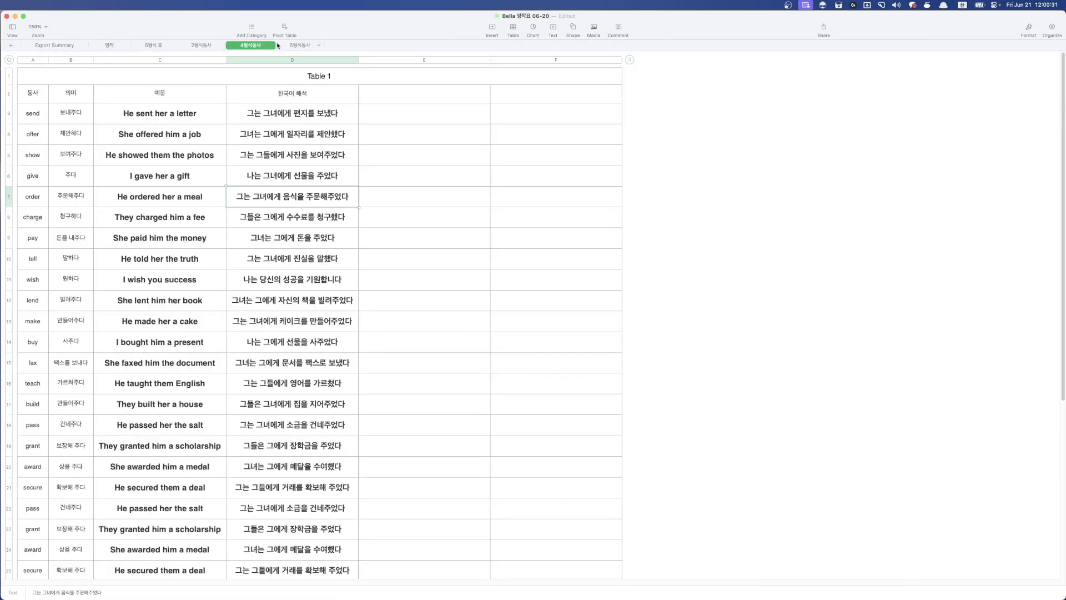
left_click(300, 45)
scroll(344, 406, "down", 10)
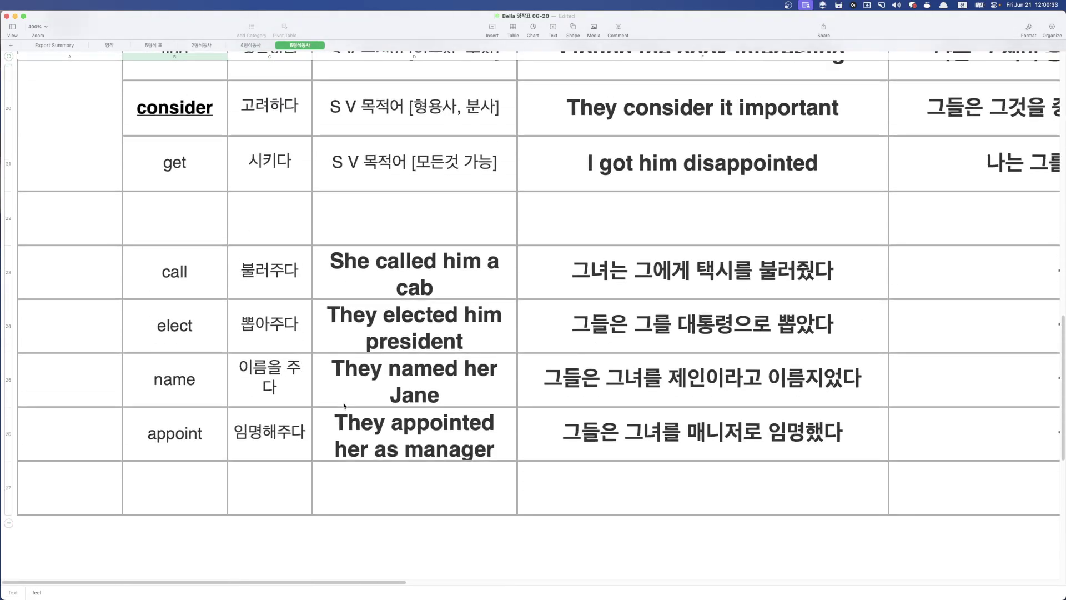
left_click_drag(181, 272, 673, 437)
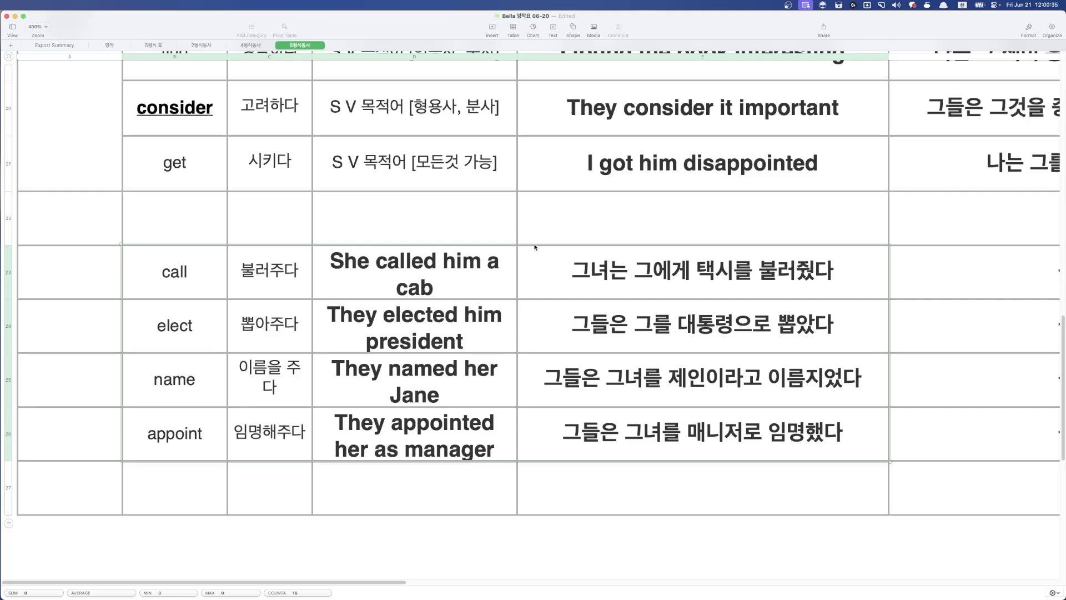
left_click(251, 45)
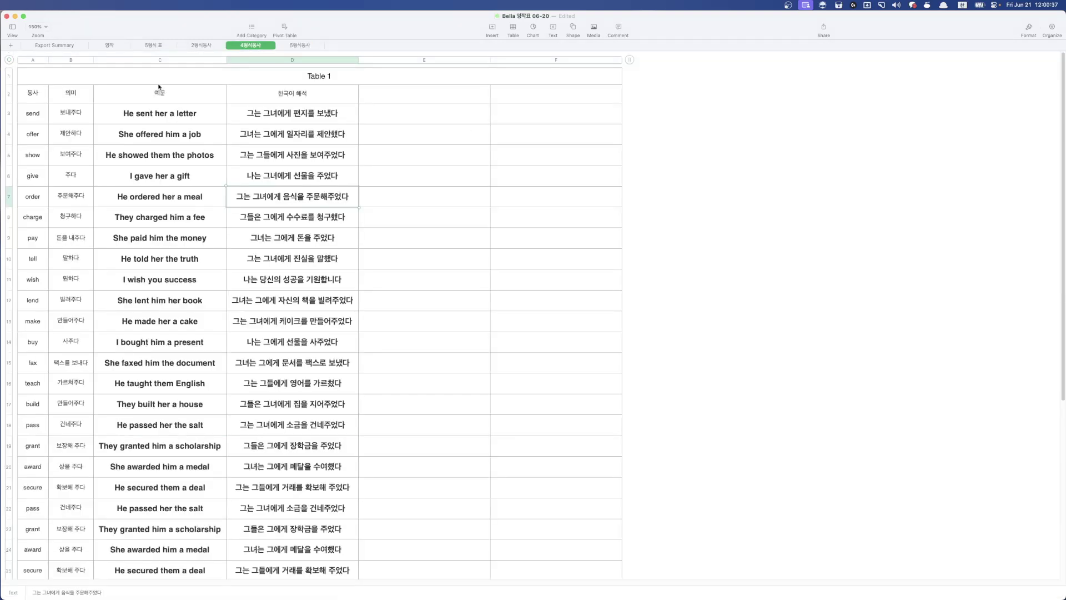
Return to the 영작 sheet and view its first grammar blocks starting at row 1.
left_click(109, 45)
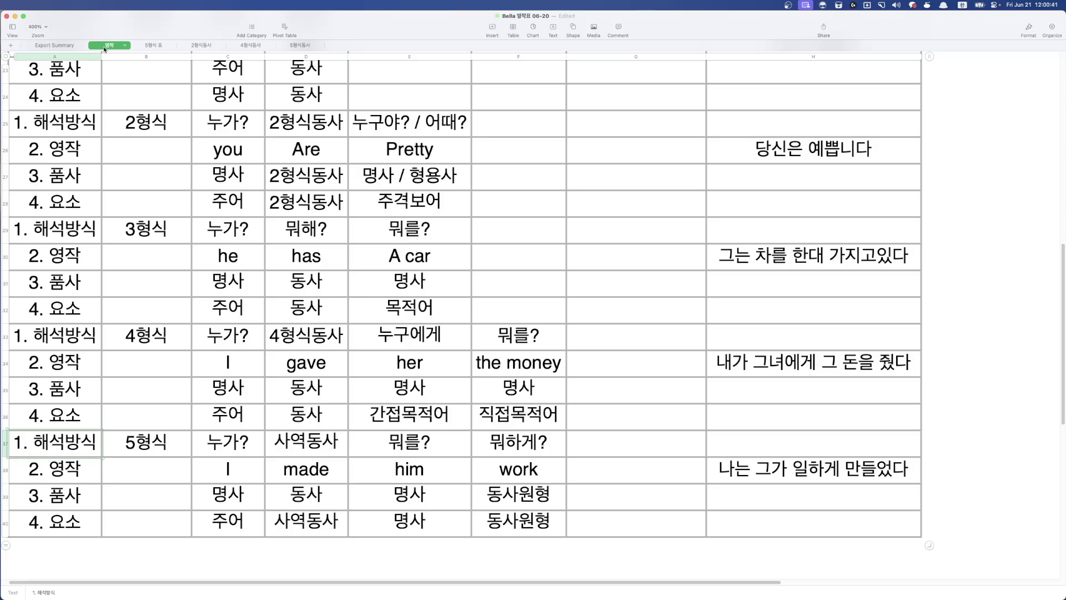
left_click(178, 245)
scroll(164, 348, "up", 15)
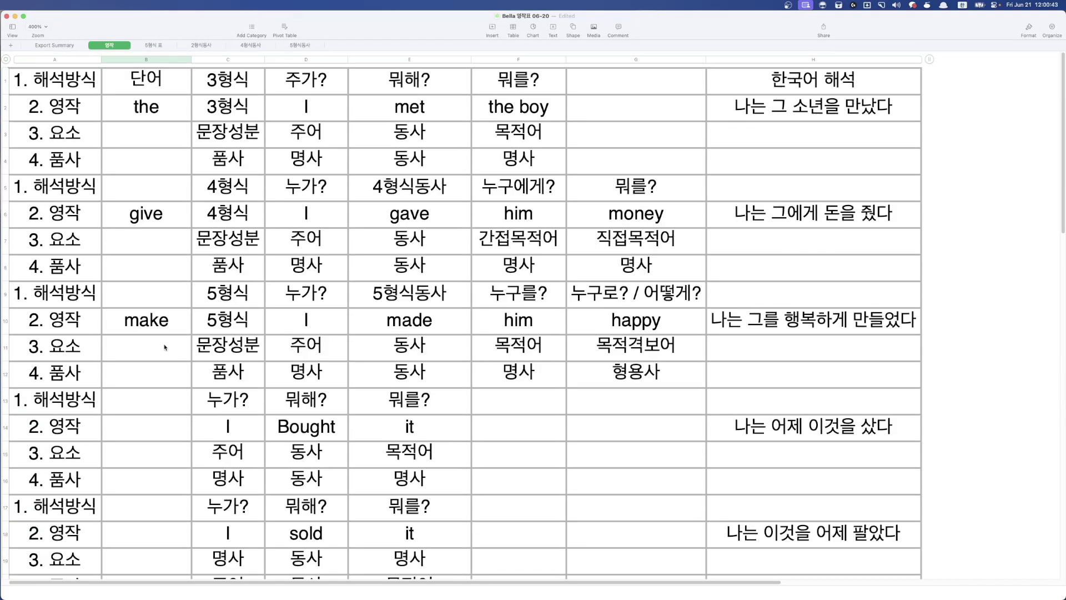